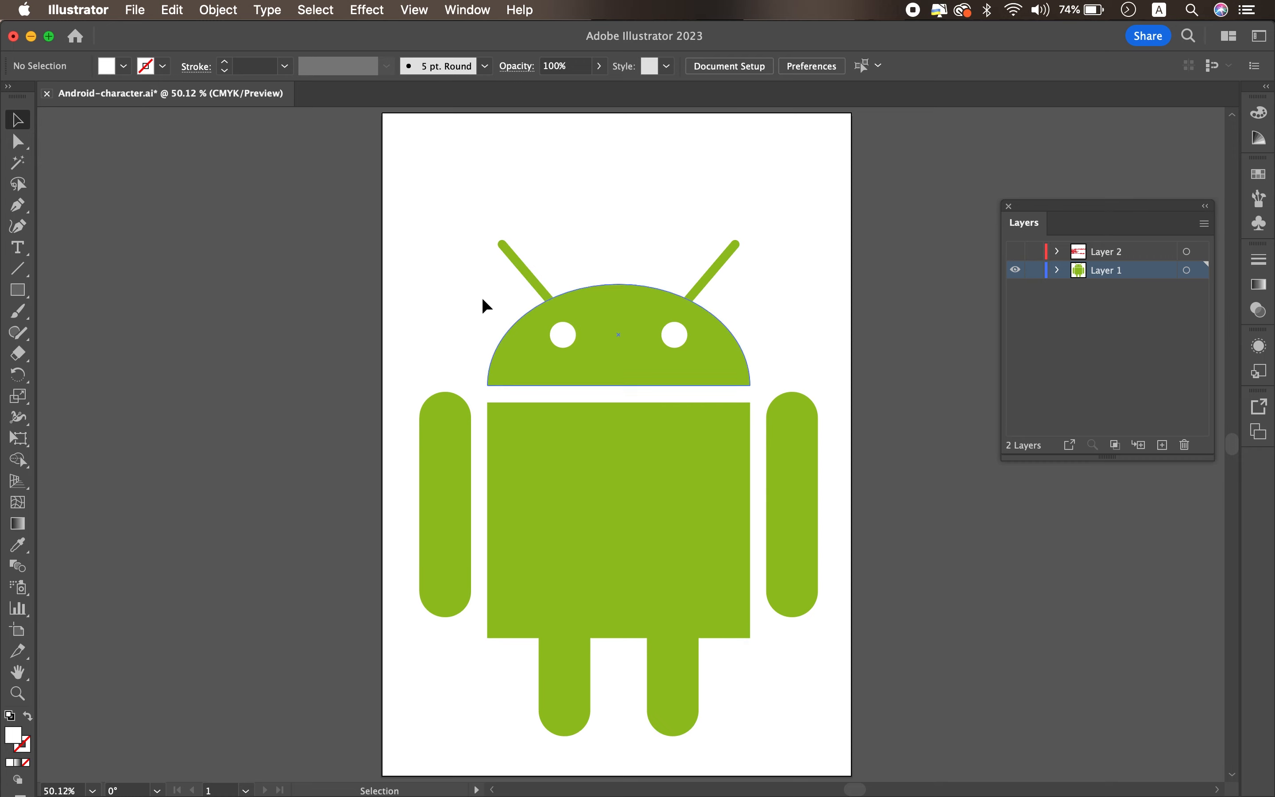
- Create a new portrait A4 document, 210 x 297 mm, in CMYK colour with one artboard
left_click(136, 12)
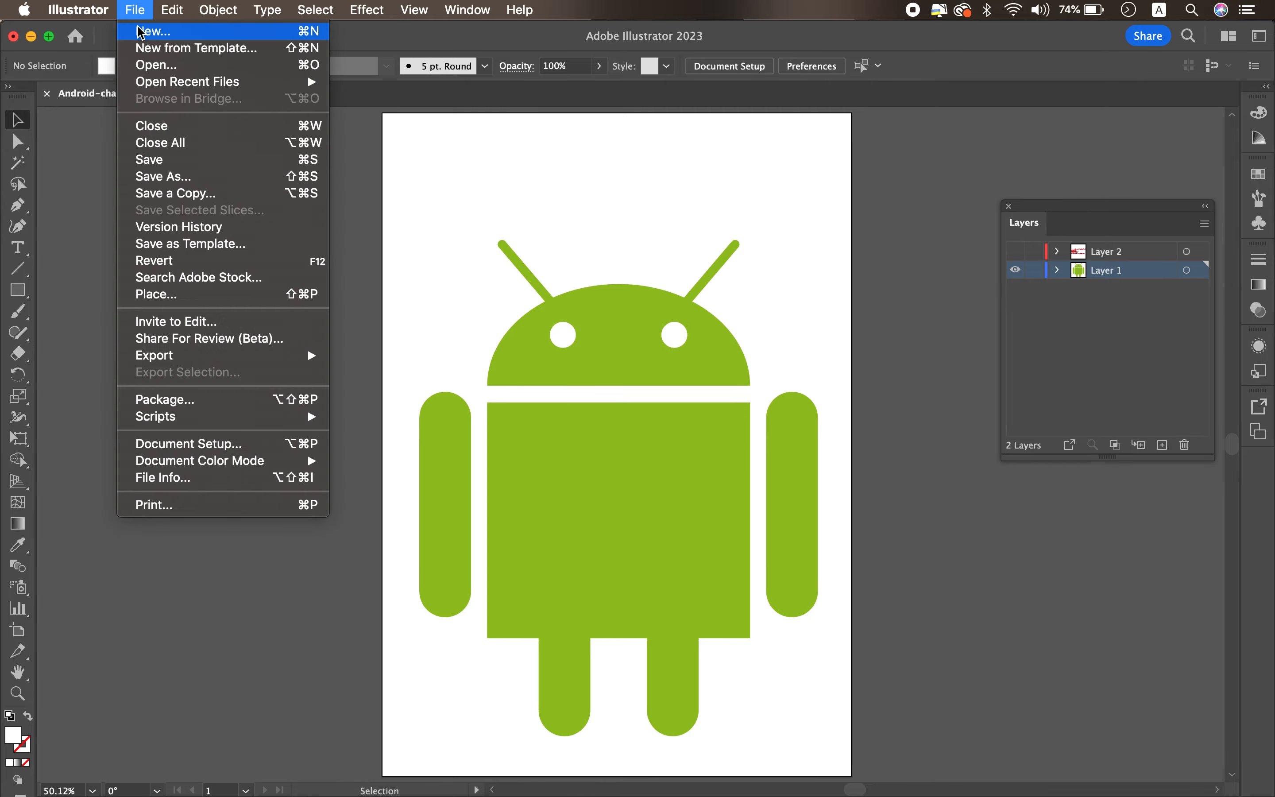
left_click(142, 33)
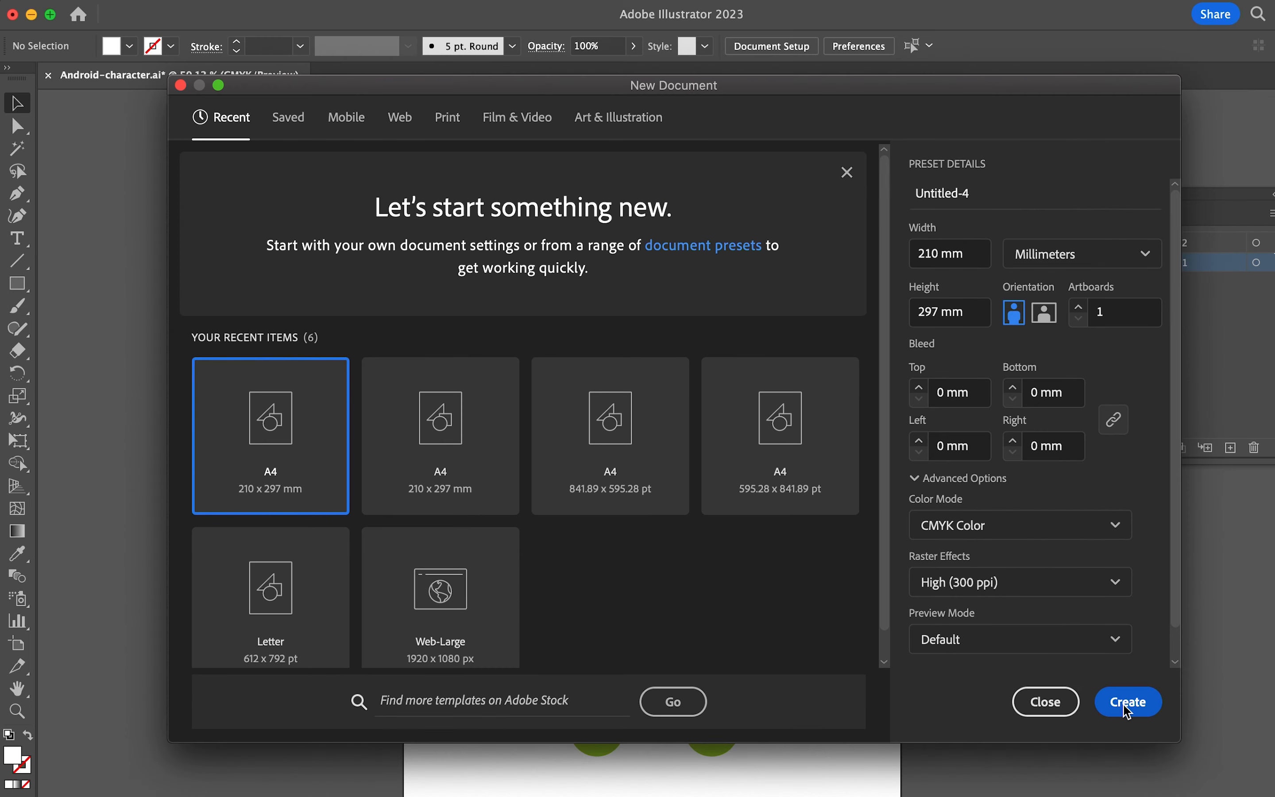
left_click(1194, 772)
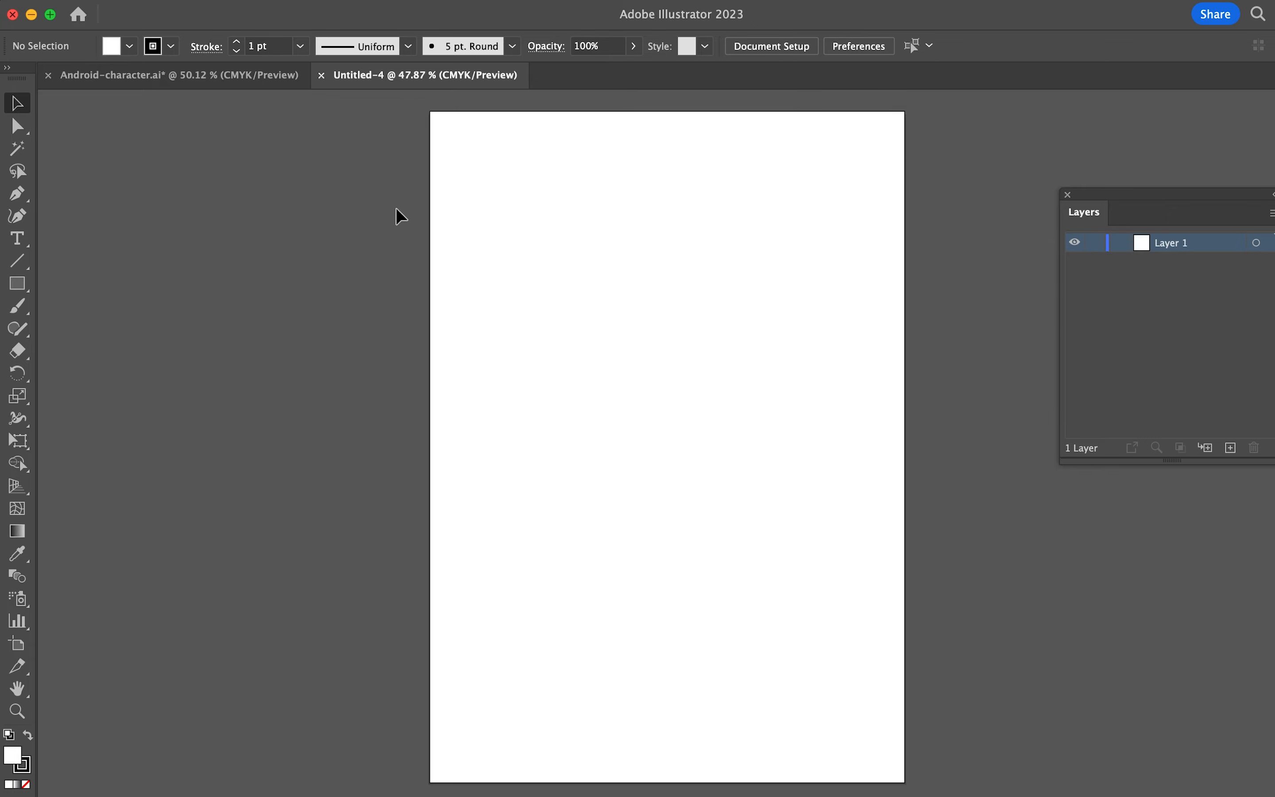
- Copy the whole Android character from Android-character.ai into the new Untitled-4 document
left_click(189, 74)
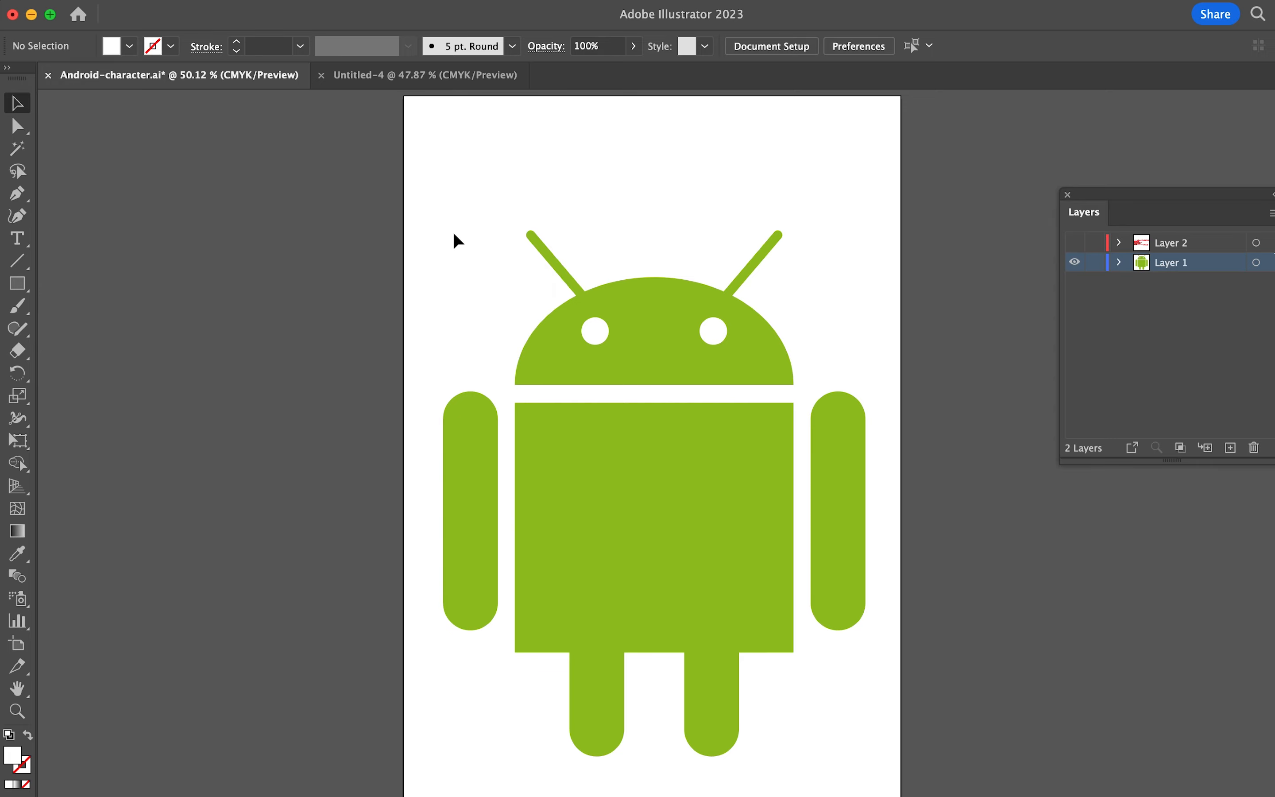
left_click_drag(449, 221, 850, 729)
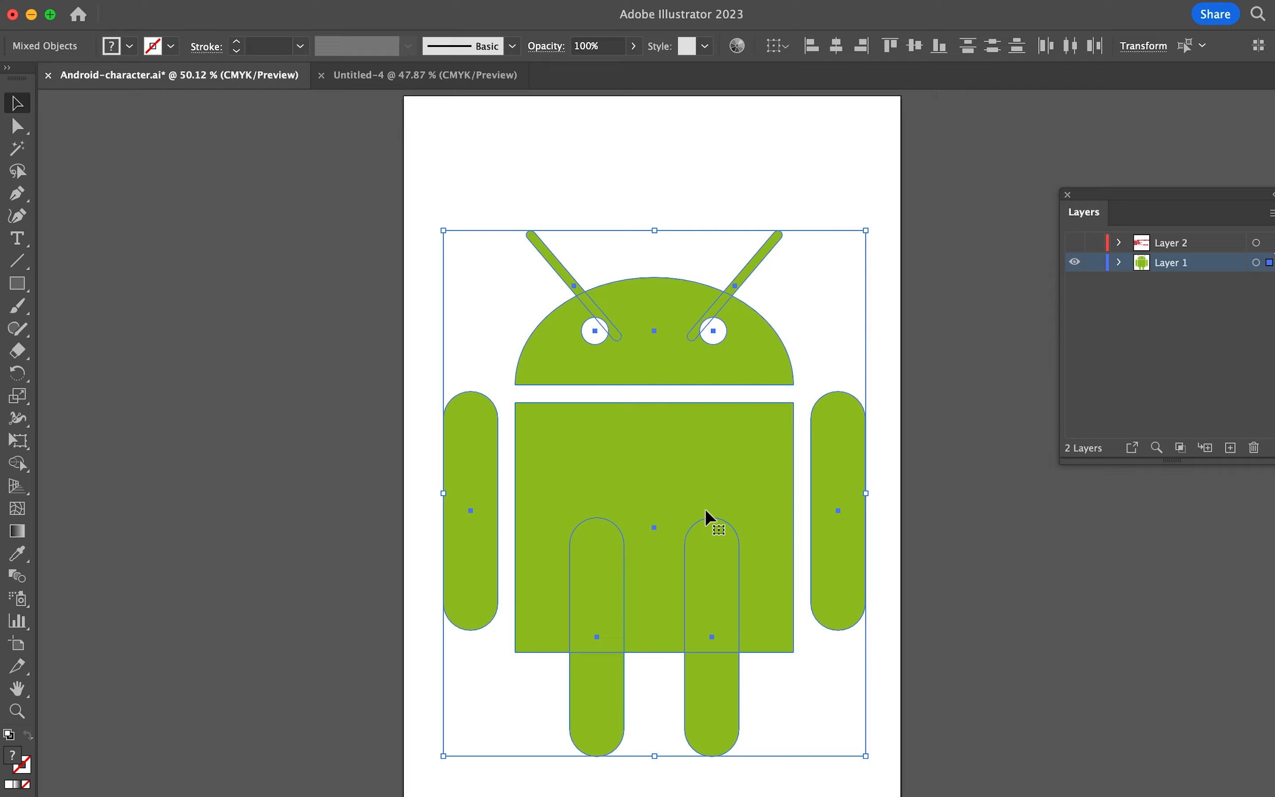
right_click(706, 509)
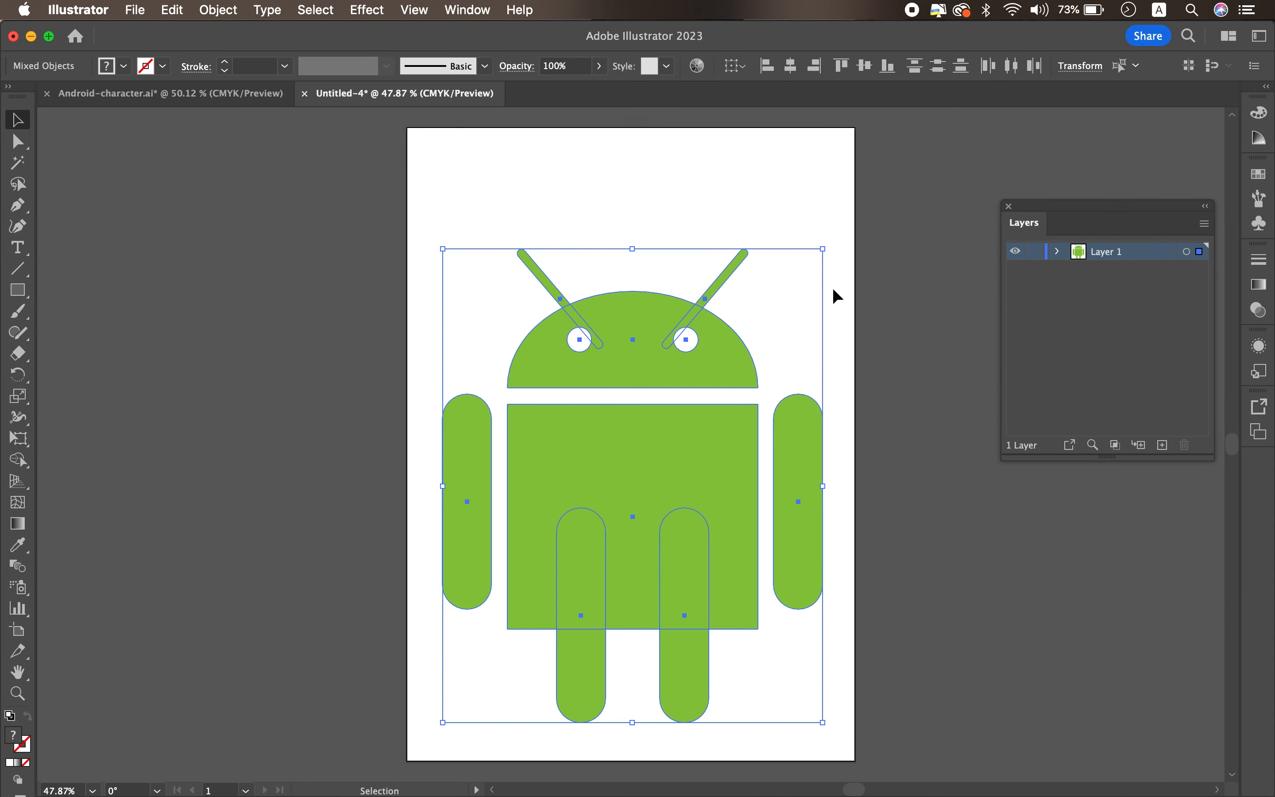
left_click(833, 287)
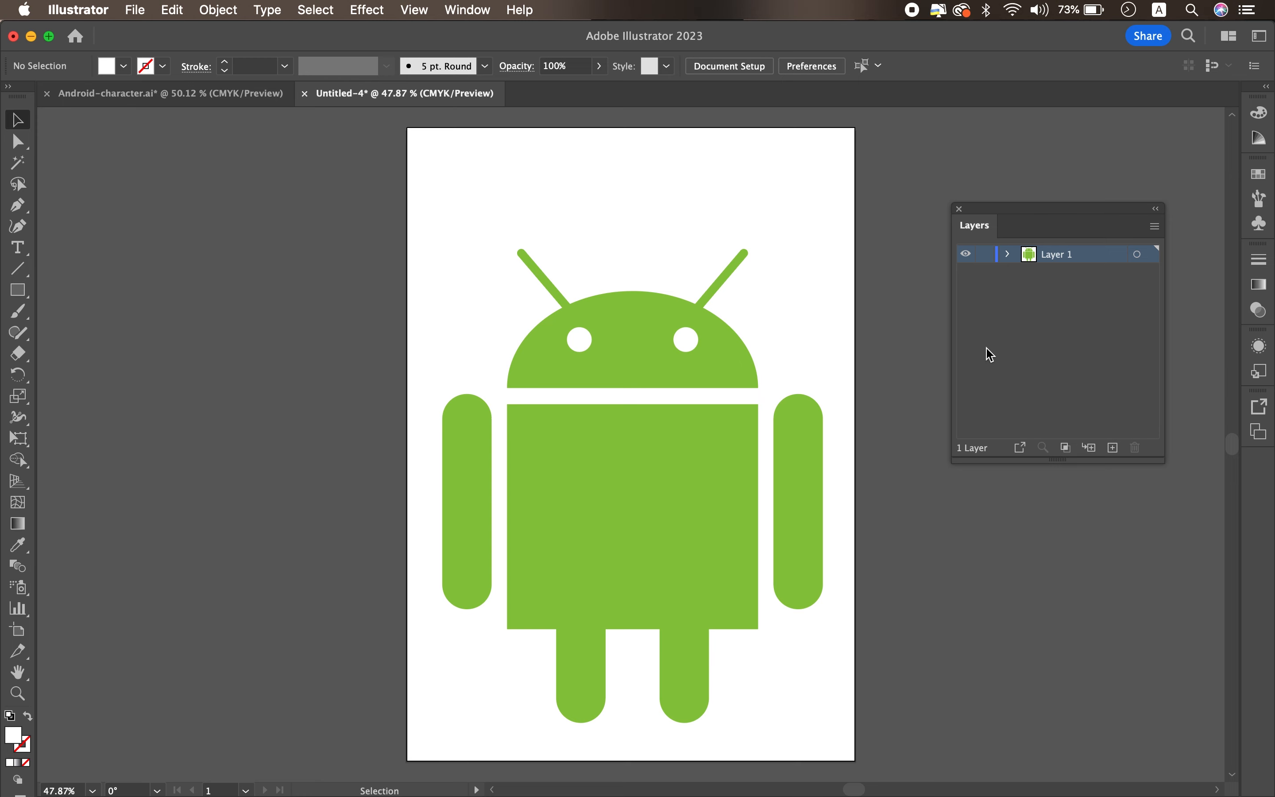
- Lock Layer 1 with the reference character and add a new layer above it
left_click(986, 256)
left_click(1112, 448)
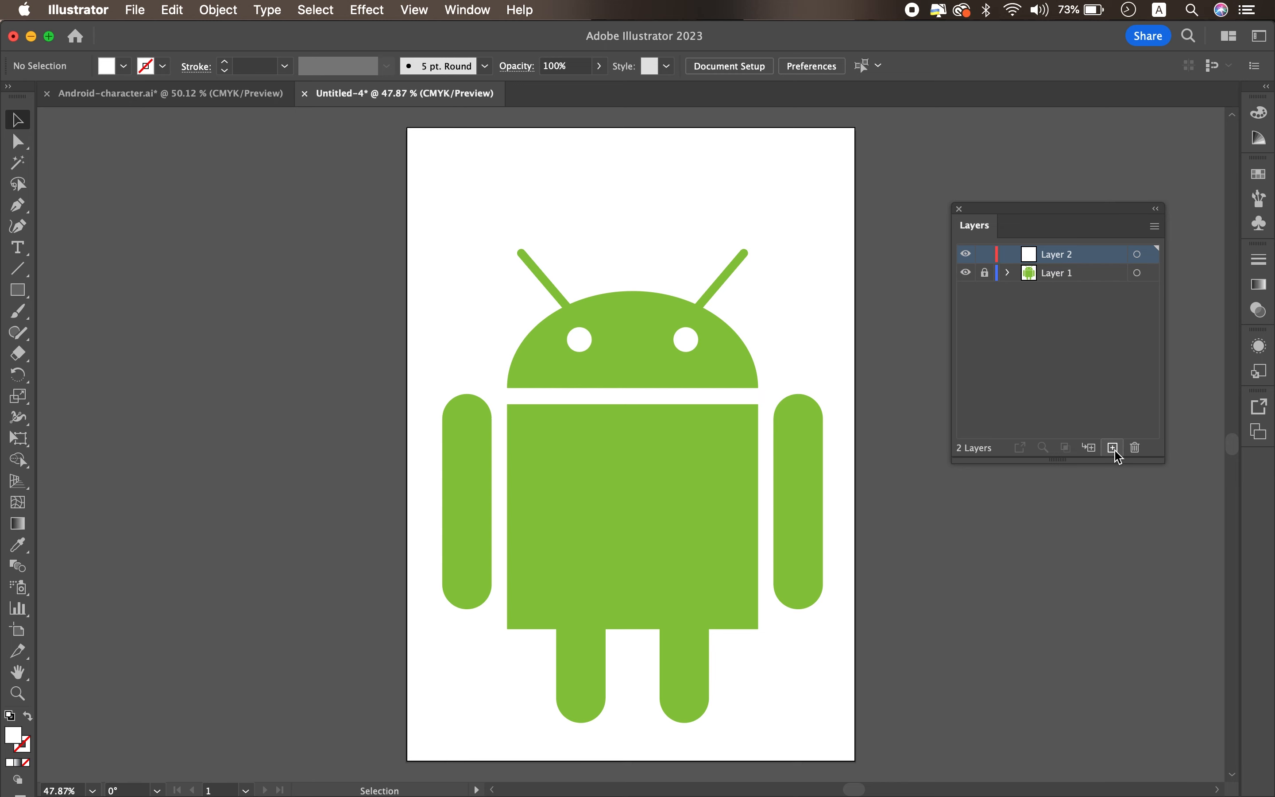
- Draw an ellipse roughly as wide as the character's head on Layer 2 and fill it with orange-red
left_click(25, 298)
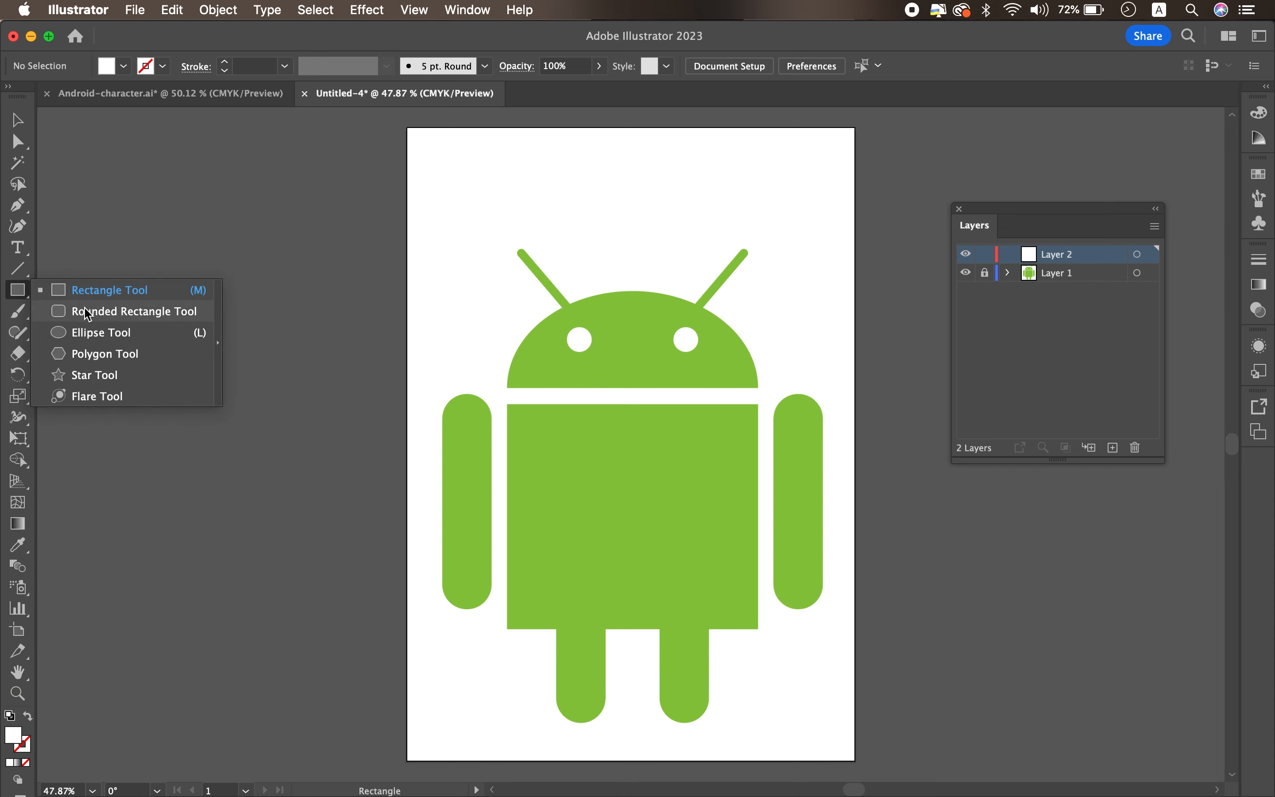
left_click(85, 333)
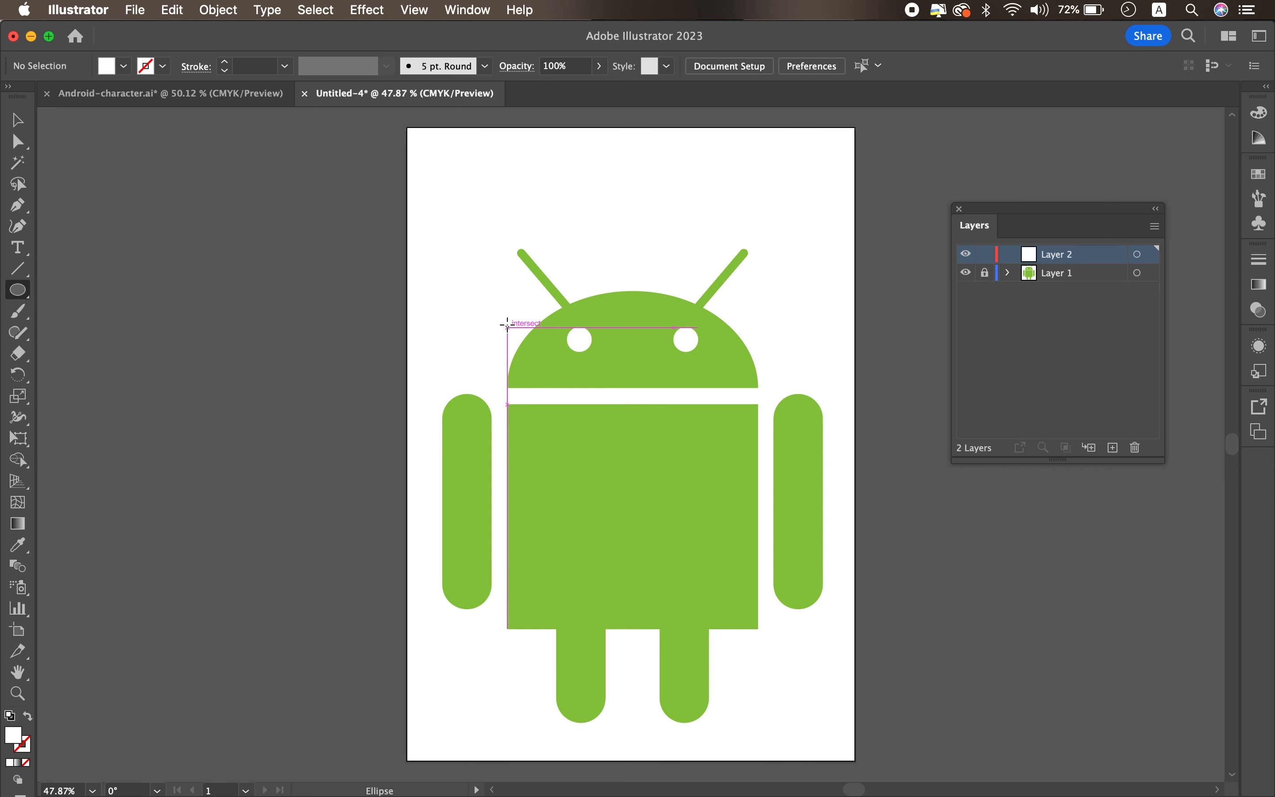
left_click_drag(507, 326, 773, 503)
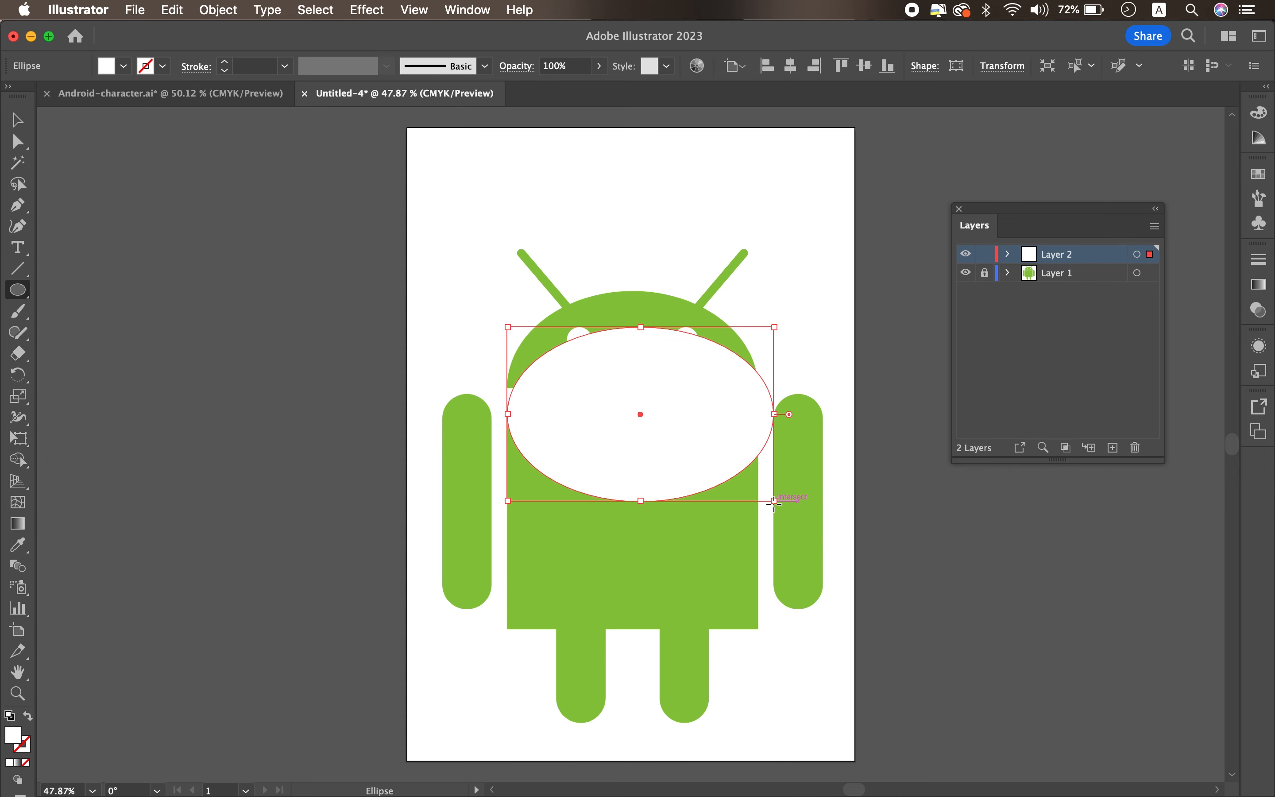
left_click(123, 69)
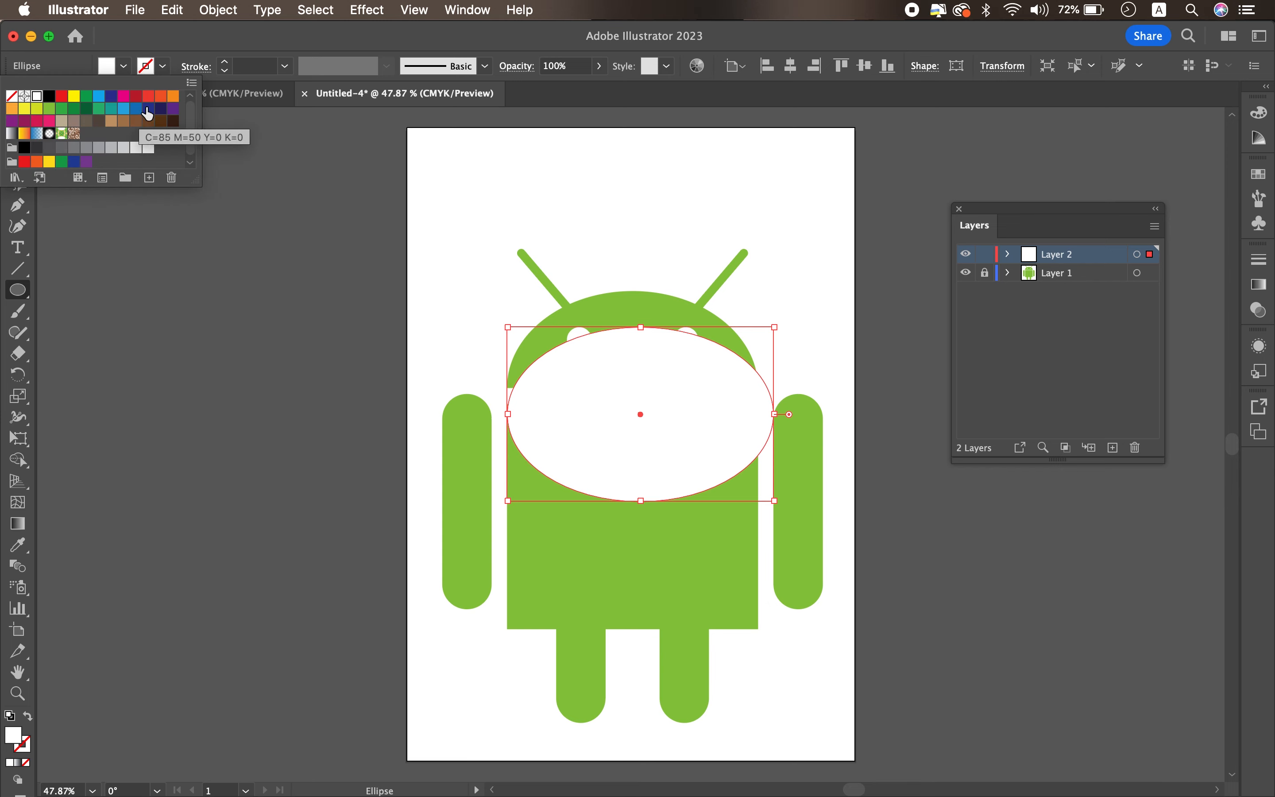
left_click(161, 96)
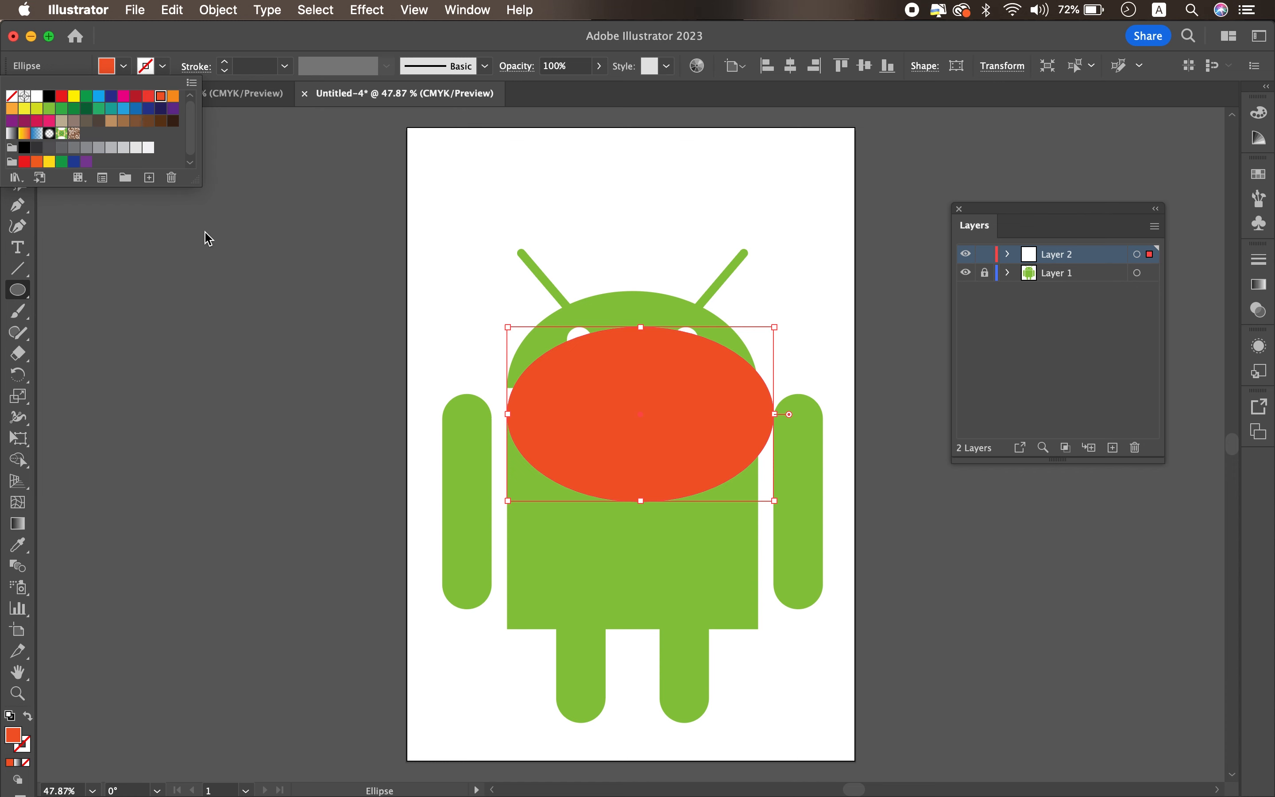
left_click(202, 262)
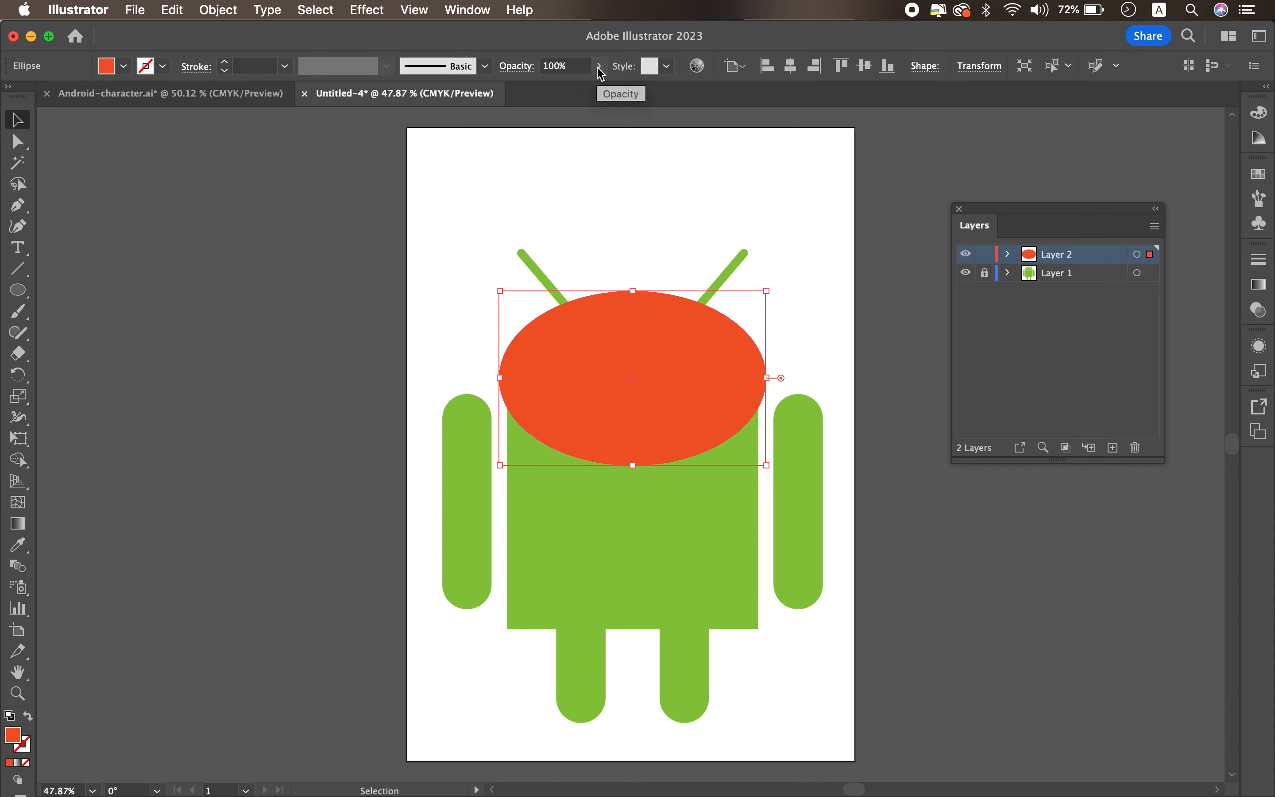
- Lower the ellipse's opacity to 69% and narrow both of its sides to match the head's width
left_click(599, 66)
left_click_drag(597, 91, 576, 91)
left_click_drag(499, 378, 507, 378)
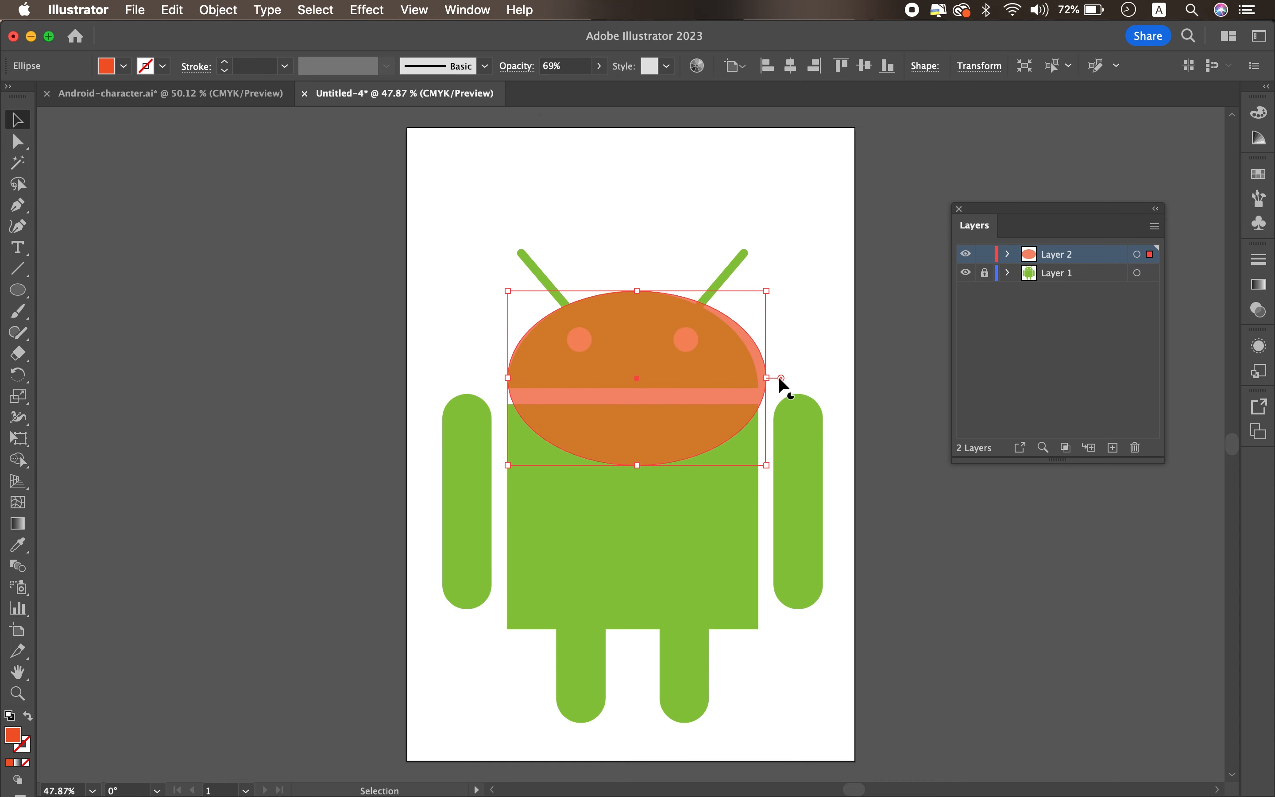
left_click_drag(767, 378, 758, 379)
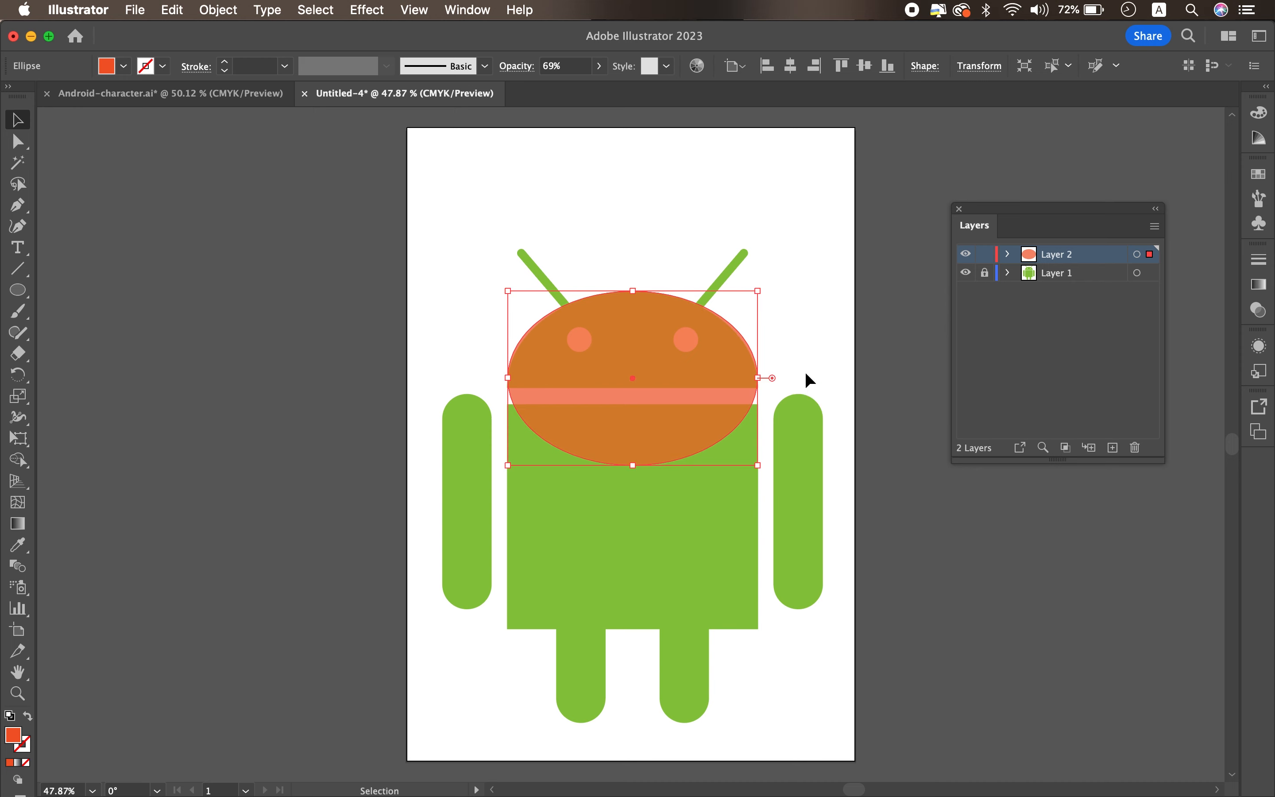
left_click(806, 375)
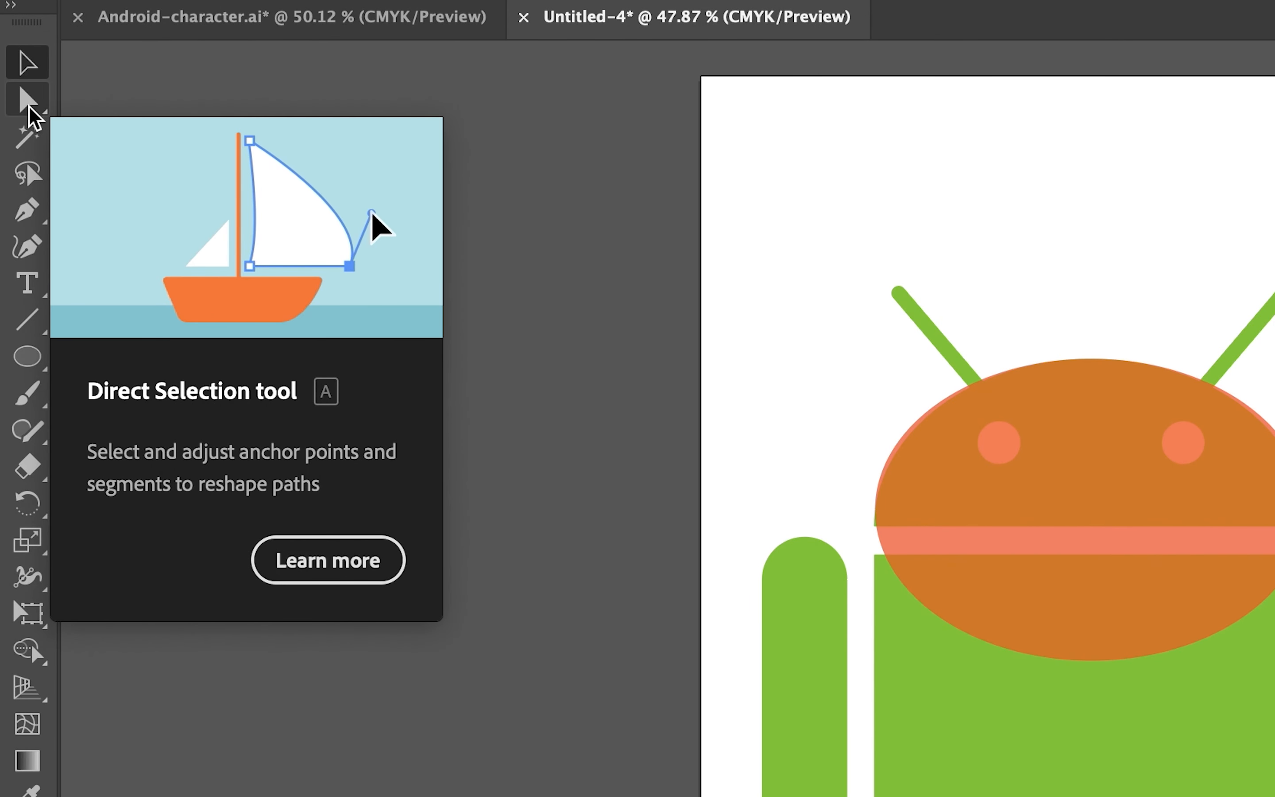
- Delete the ellipse's bottom anchor point with the Direct Selection tool to leave a half-dome
left_click(28, 105)
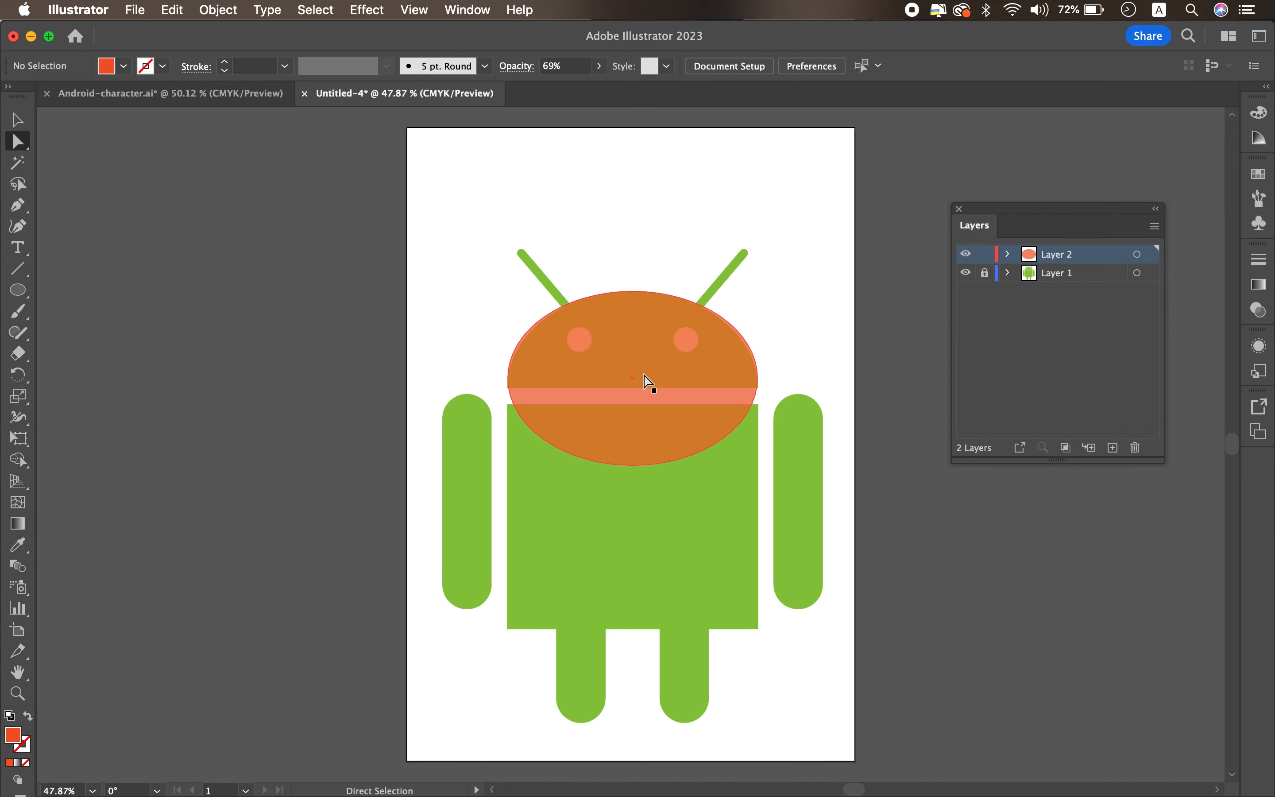
left_click(1116, 512)
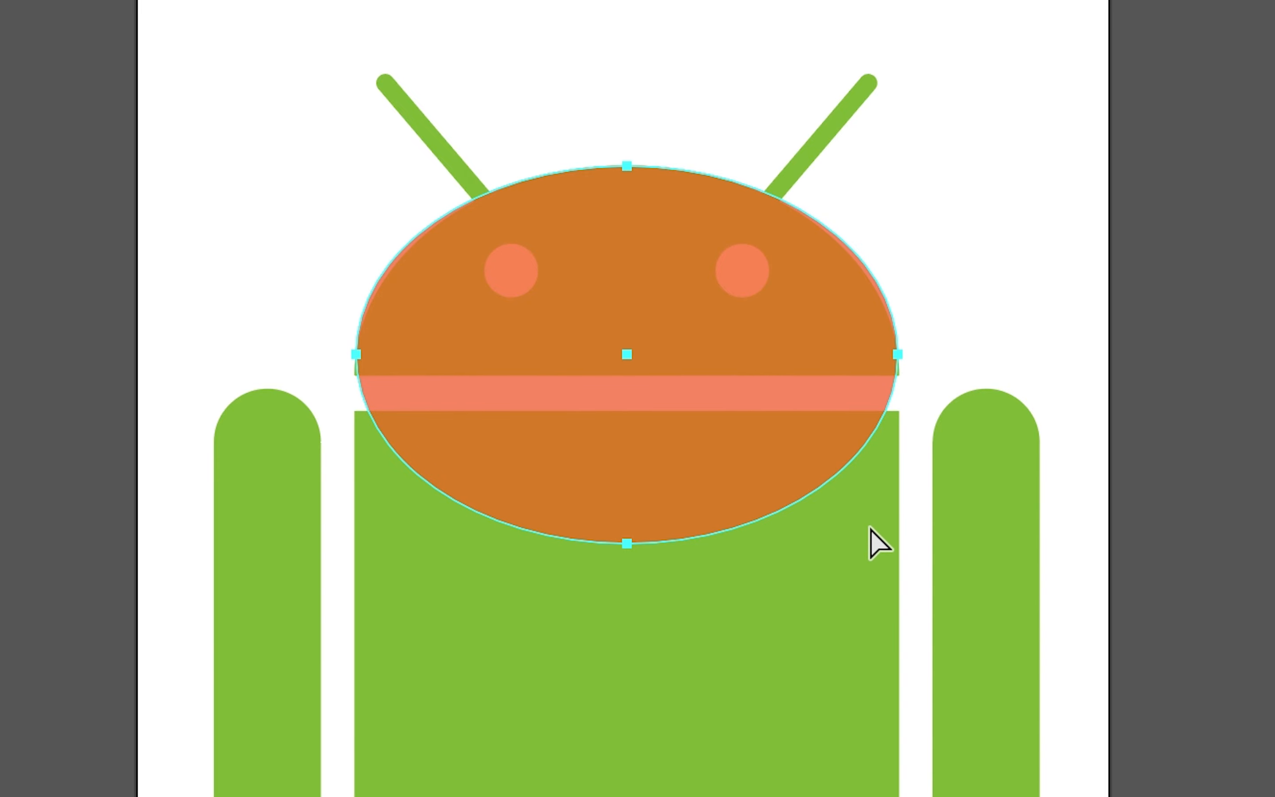
left_click(624, 545)
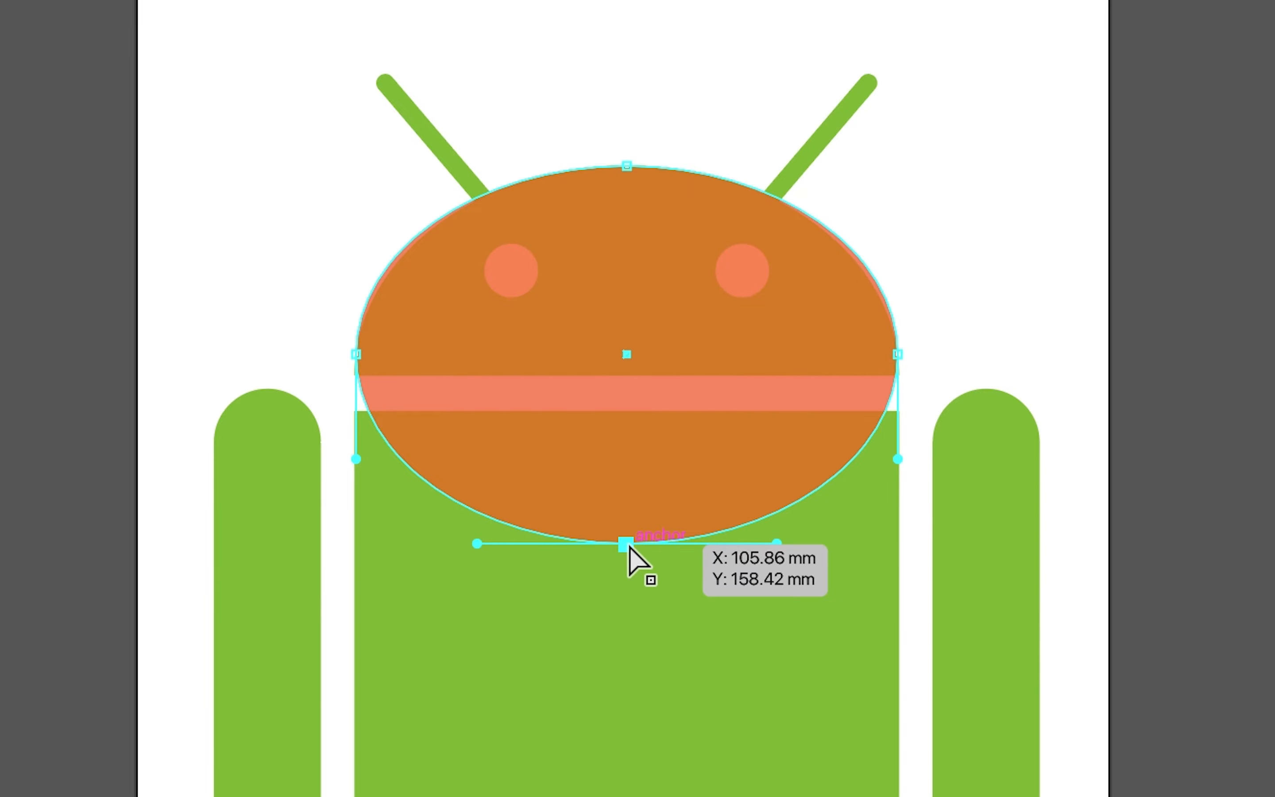
key("Delete")
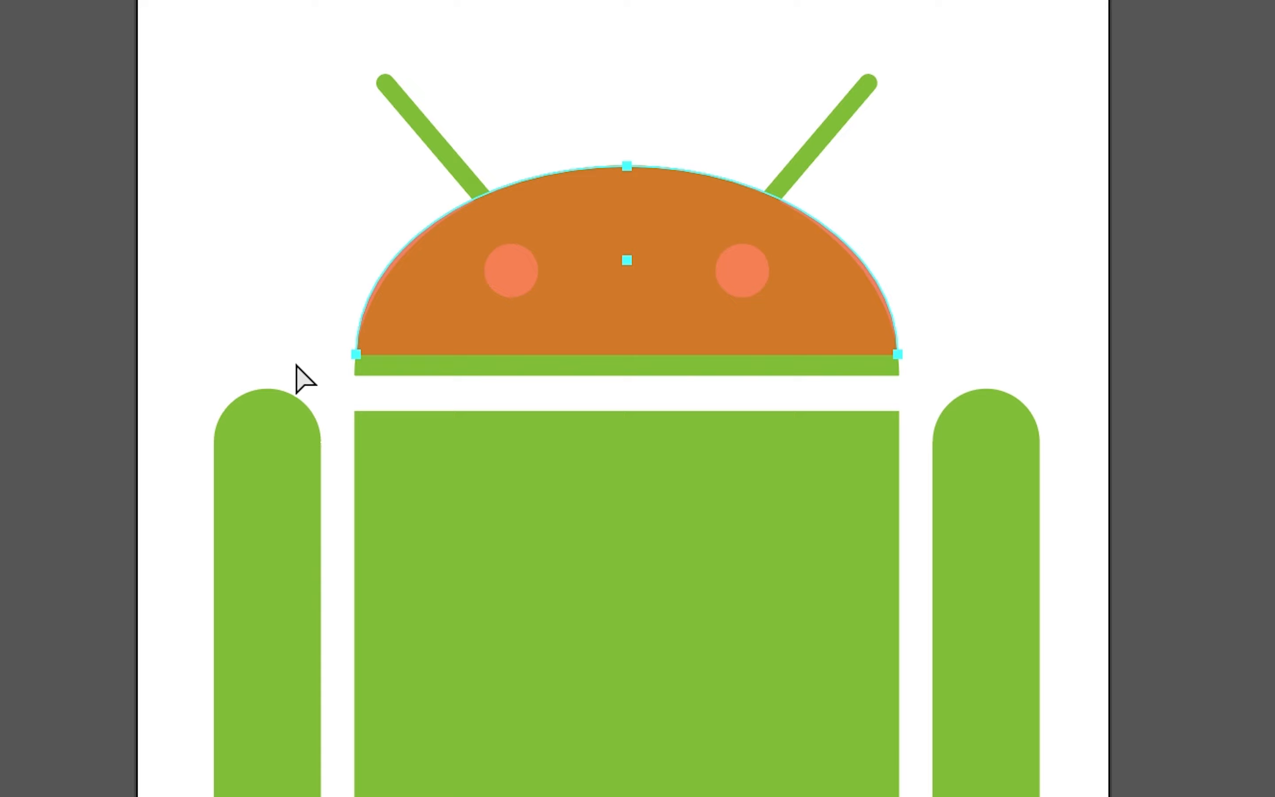
- Move the dome's two lower anchor points together down about 4.5 mm to the head's flat lower edge
left_click(355, 360)
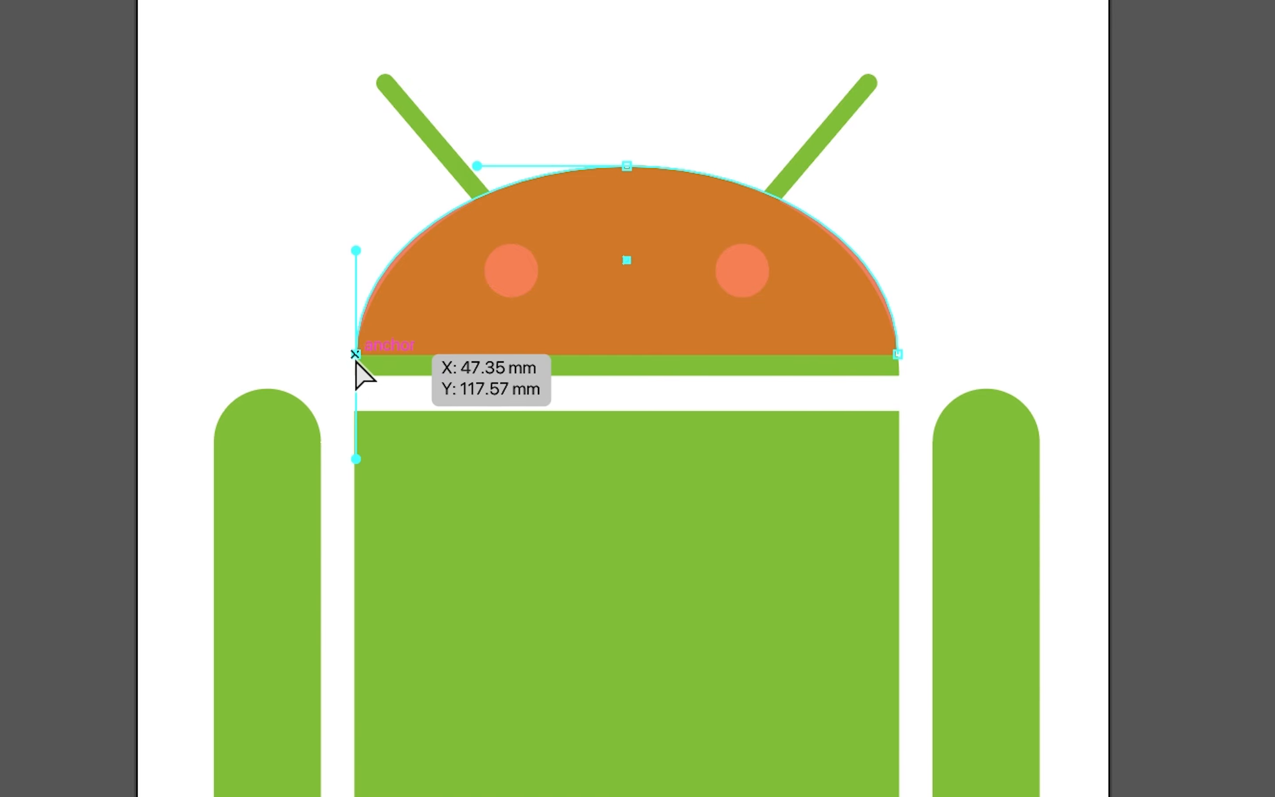
left_click(904, 361)
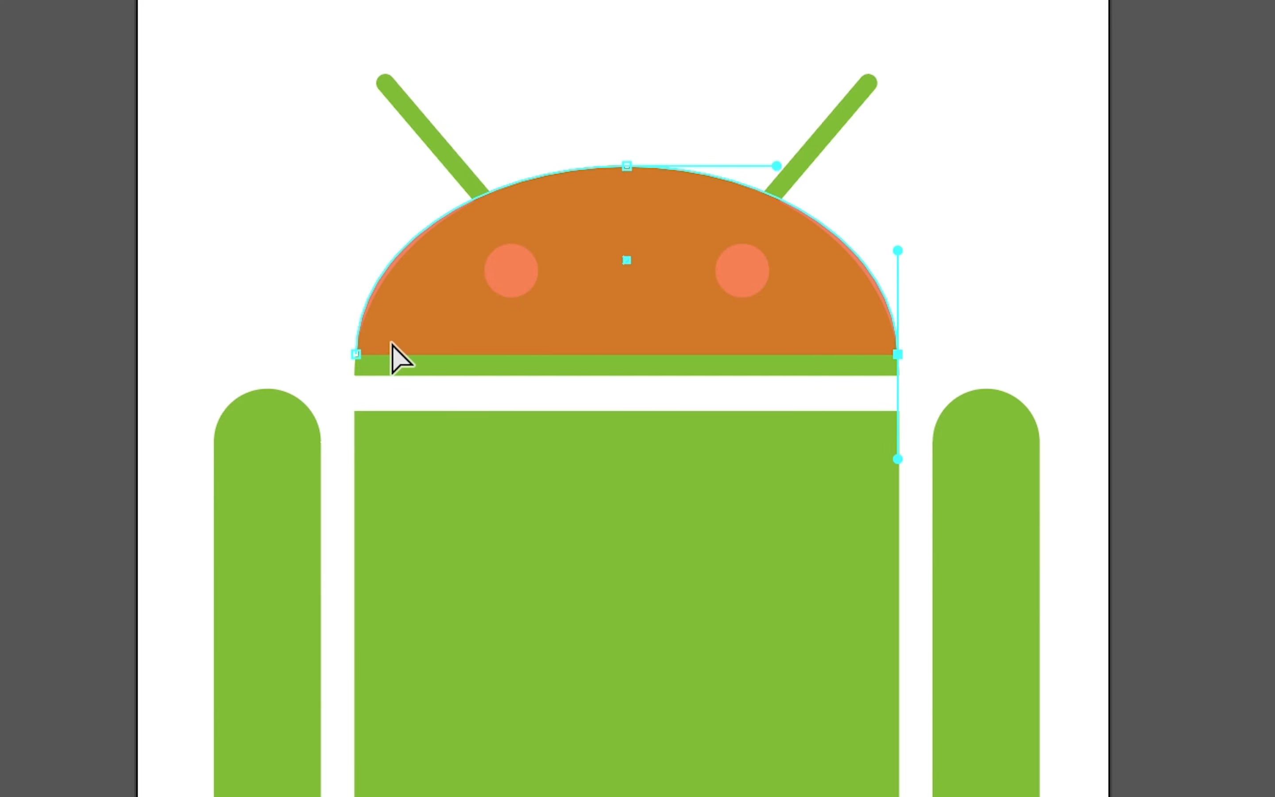
left_click(356, 355)
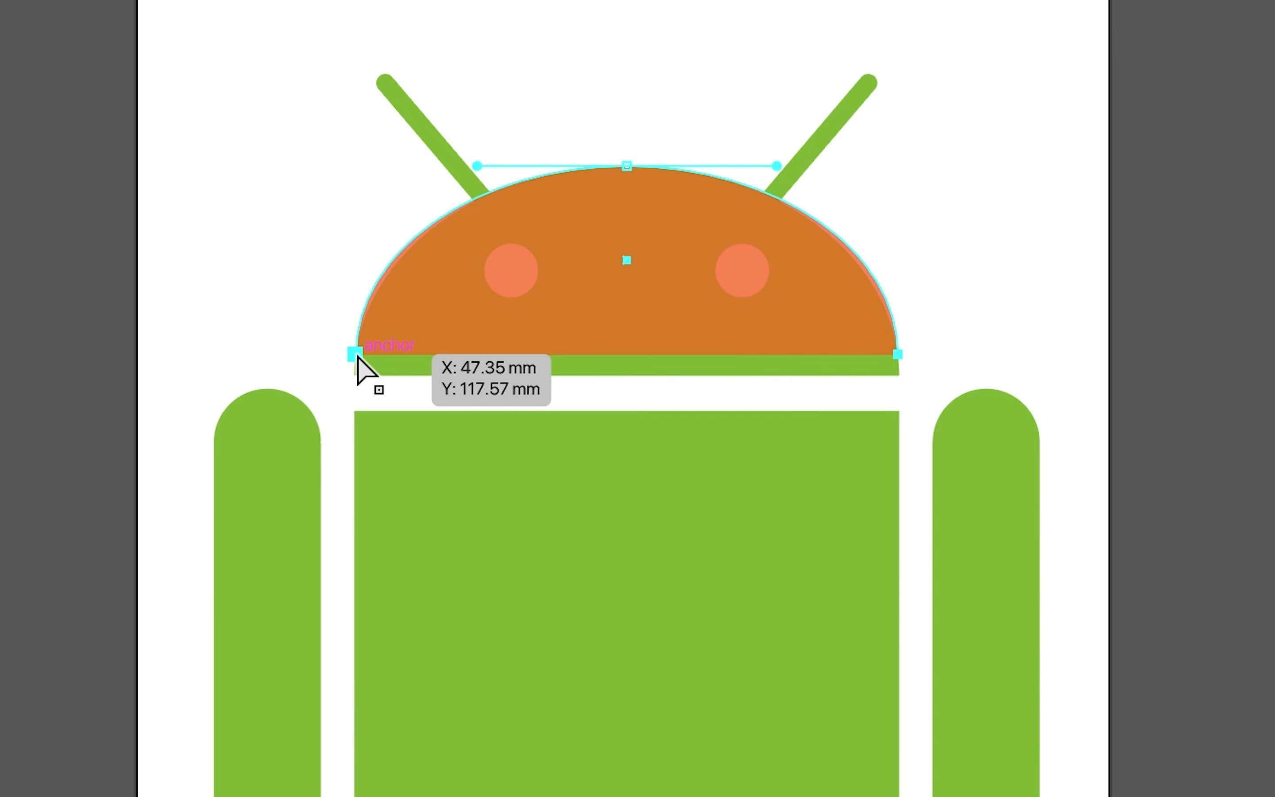
left_click_drag(356, 355, 356, 375)
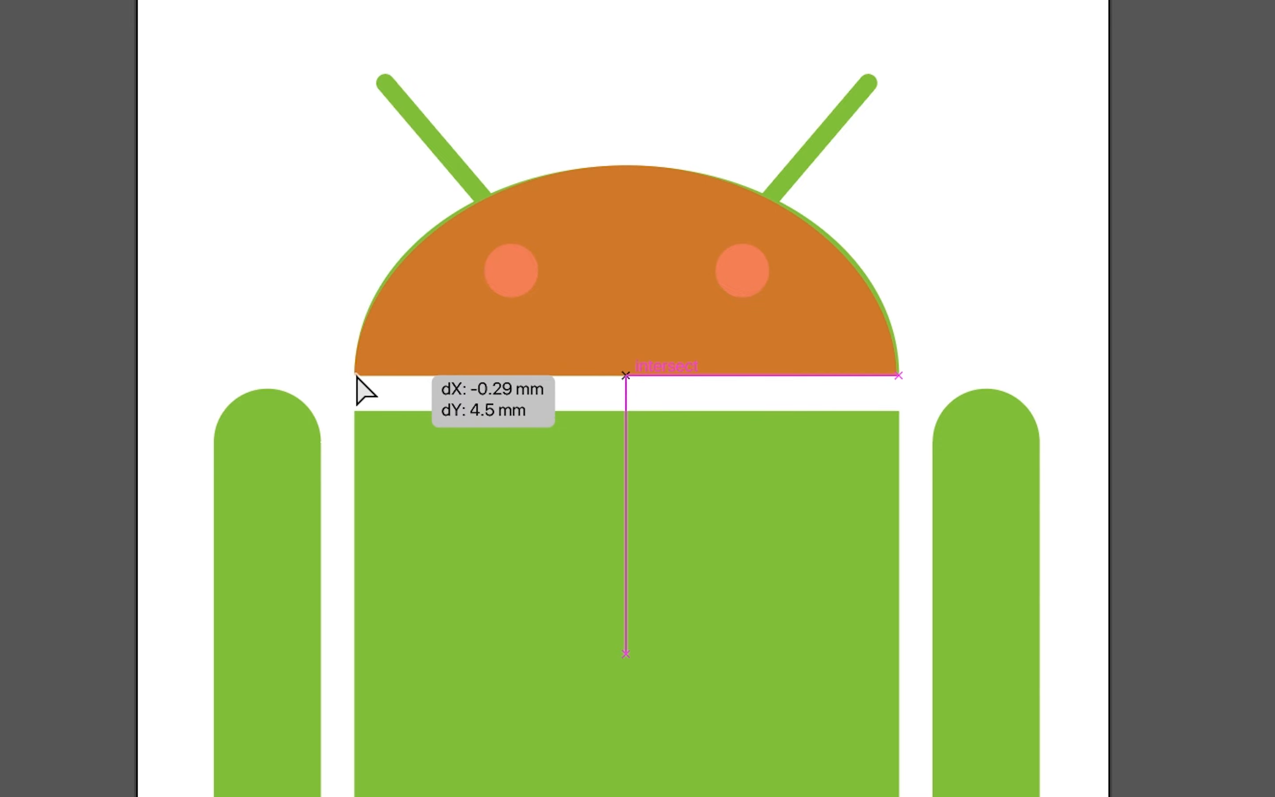
left_click(976, 286)
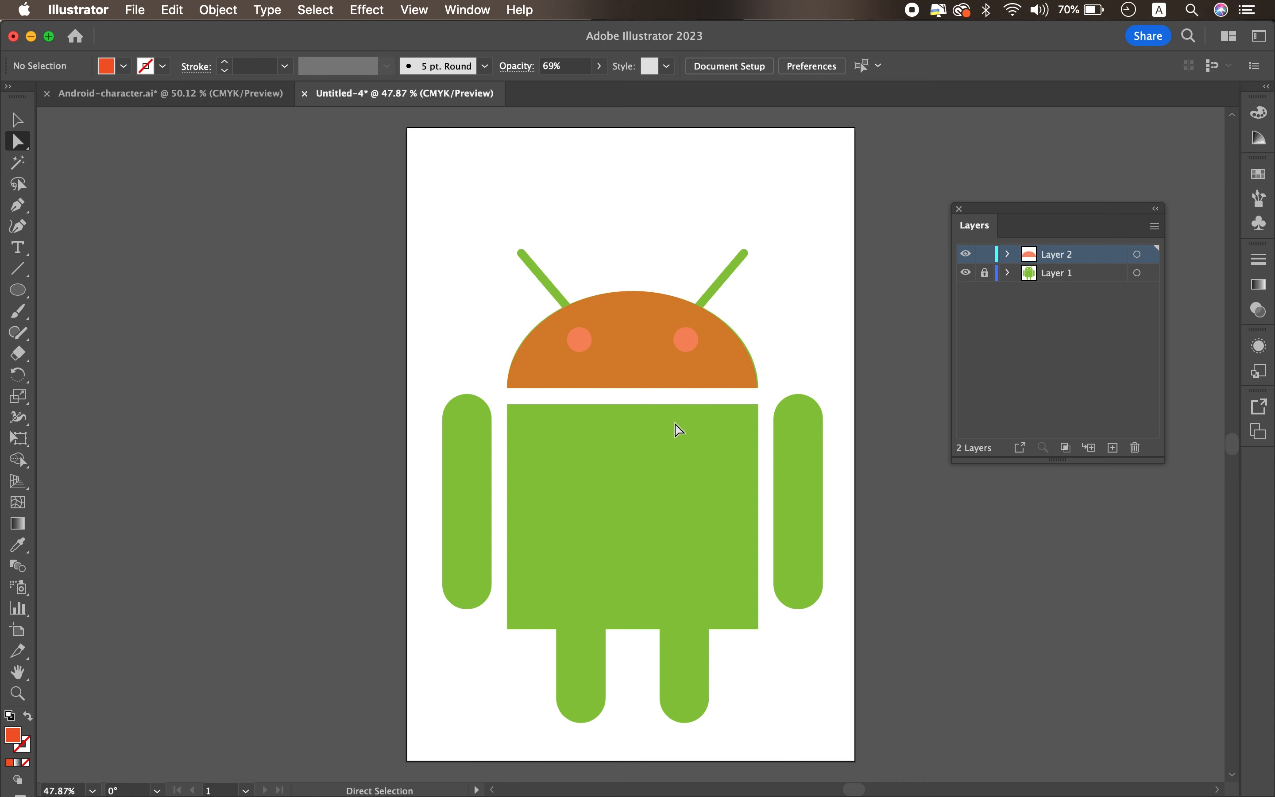
- Draw an orange-red rectangle over the character's torso with the Rectangle tool
key("super+a")
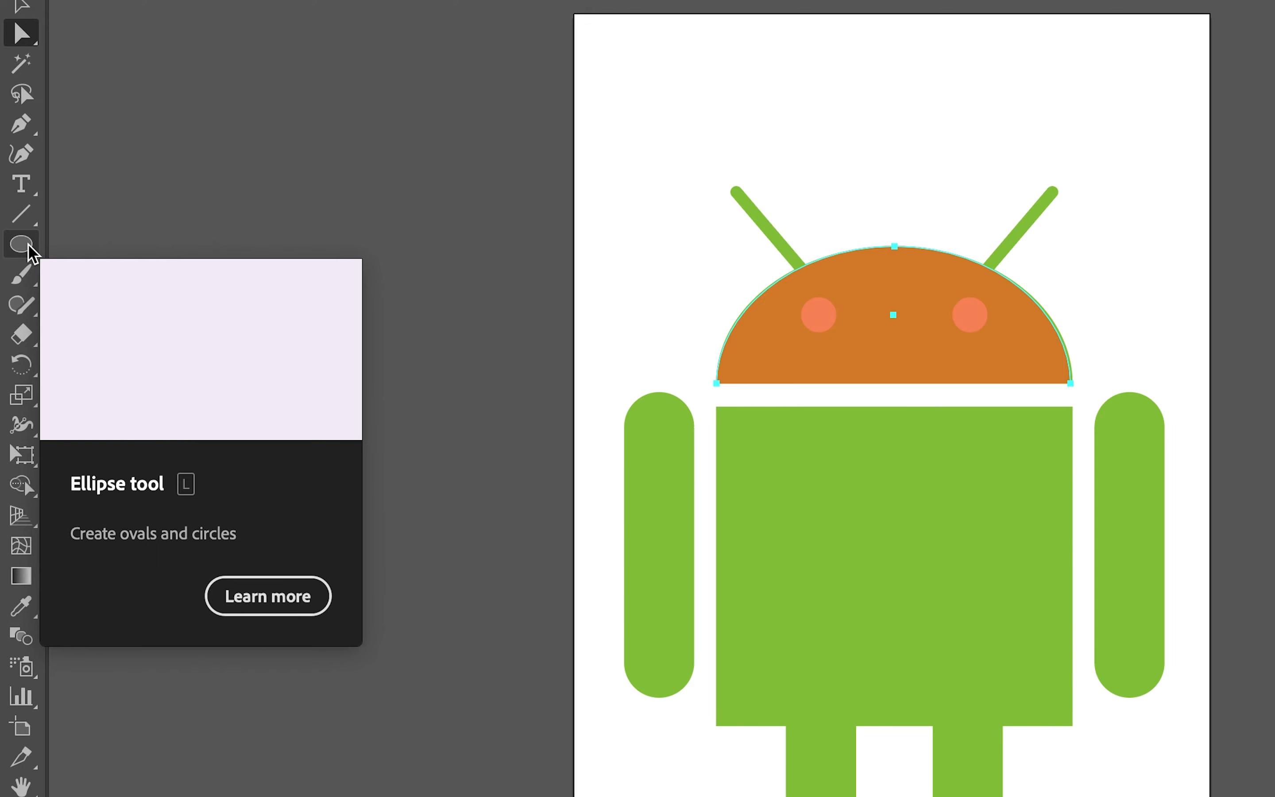
left_click(27, 248)
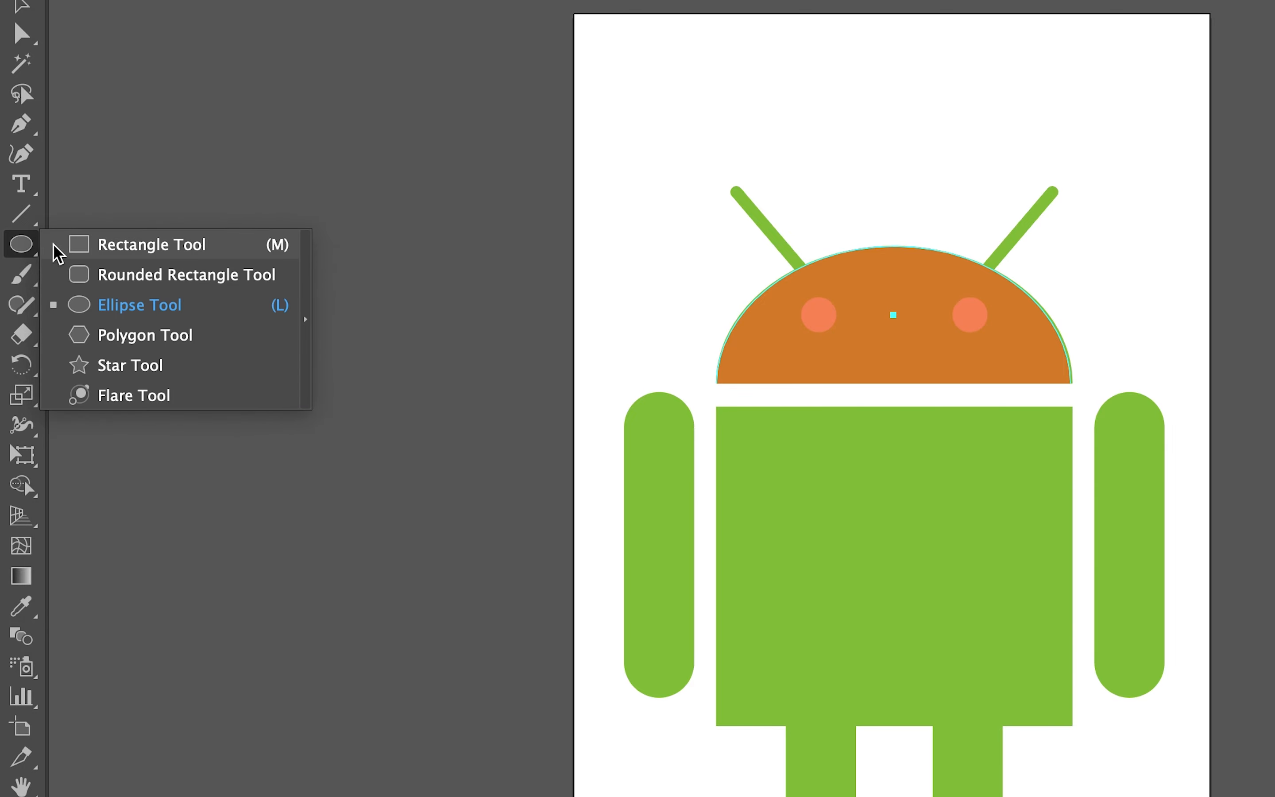
left_click(92, 246)
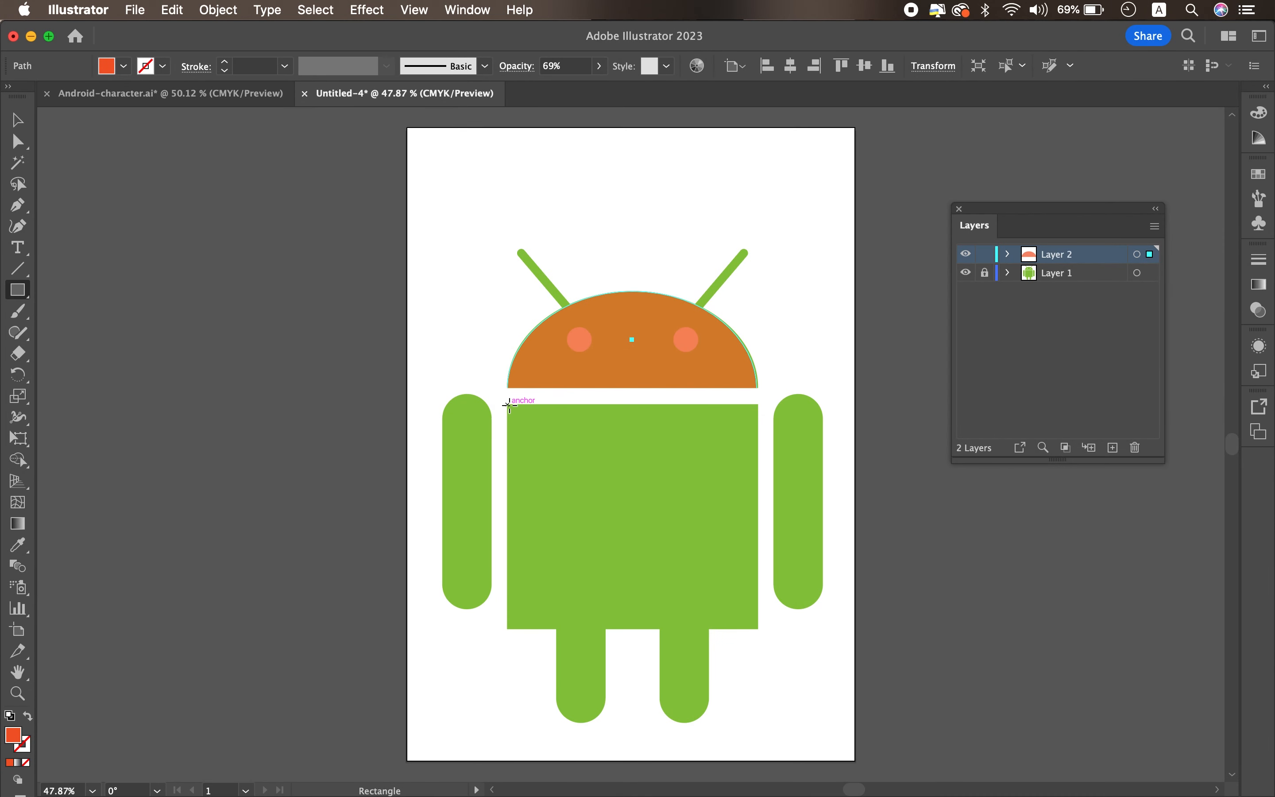
left_click_drag(510, 405, 759, 625)
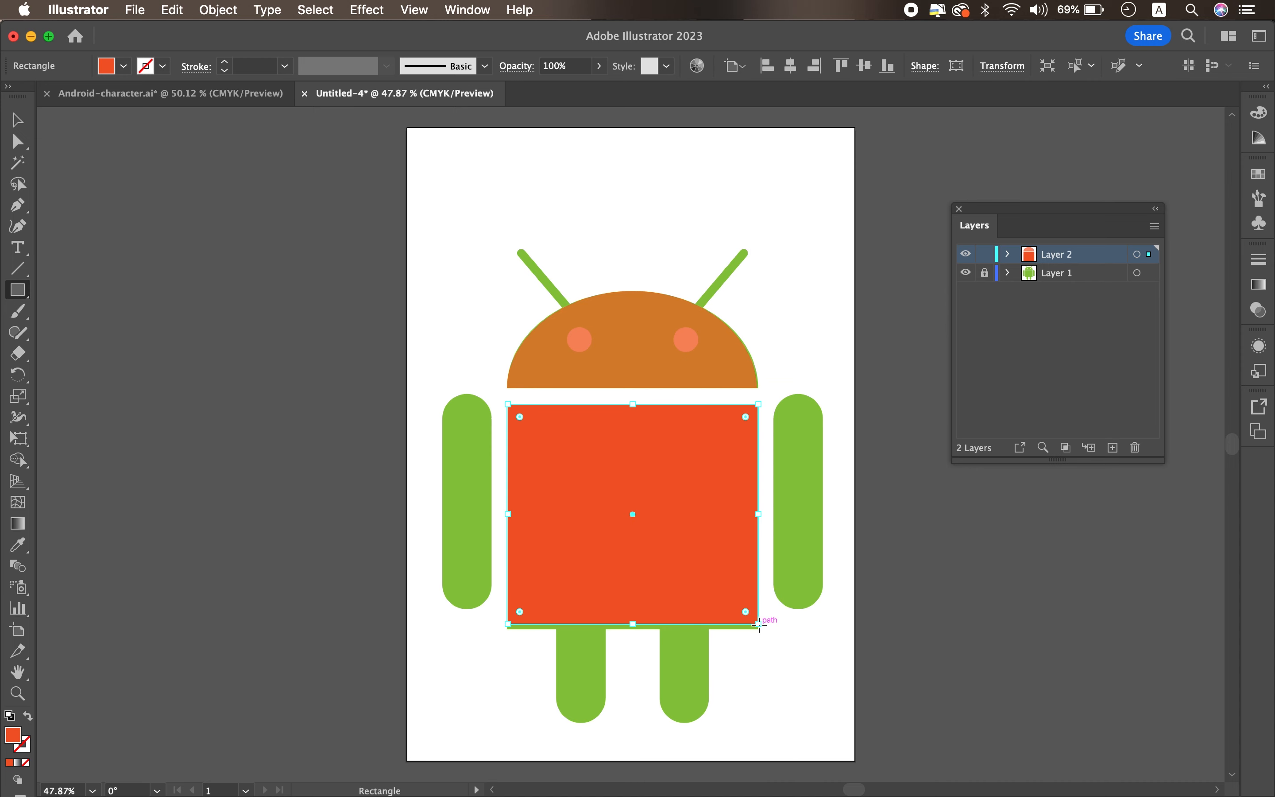
- Set the head dome's opacity to 100% and extend the body rectangle down to the torso's lower edge
key("v")
left_click(668, 329)
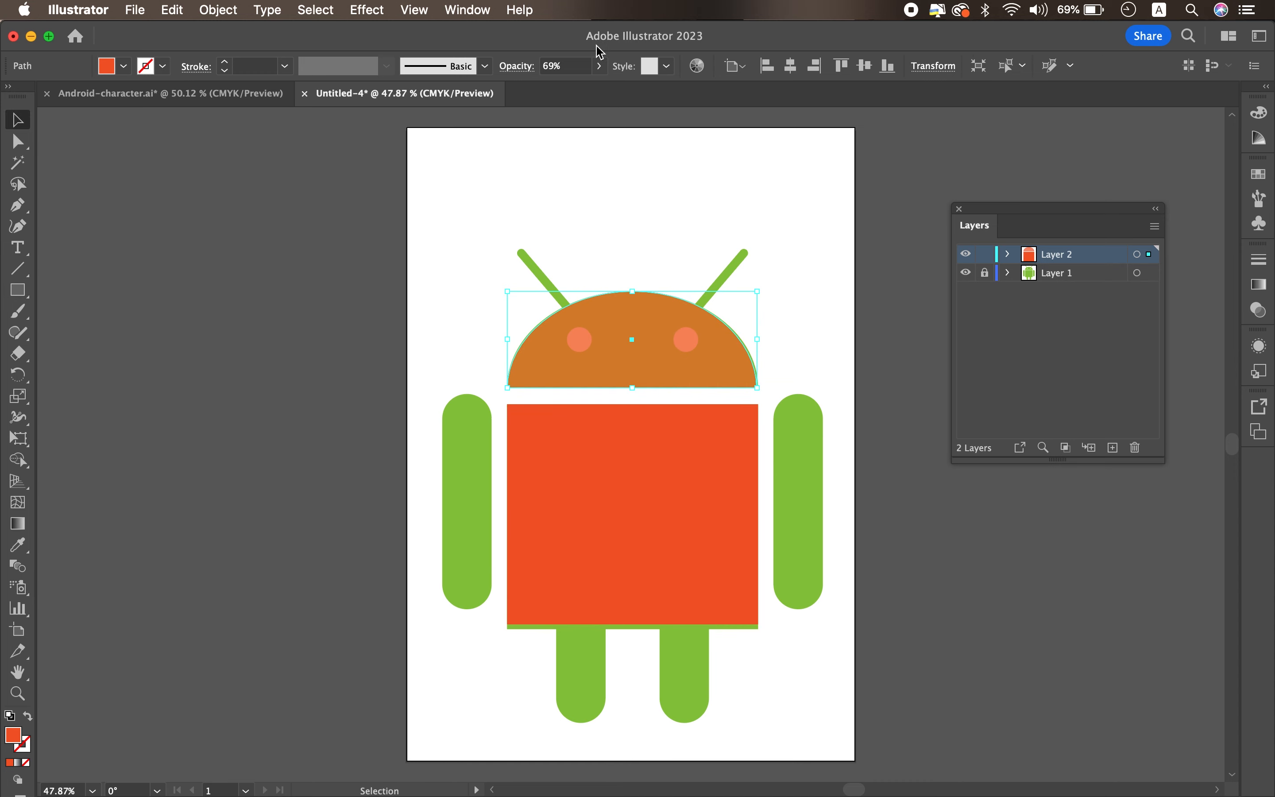
left_click(599, 66)
left_click_drag(576, 88, 598, 88)
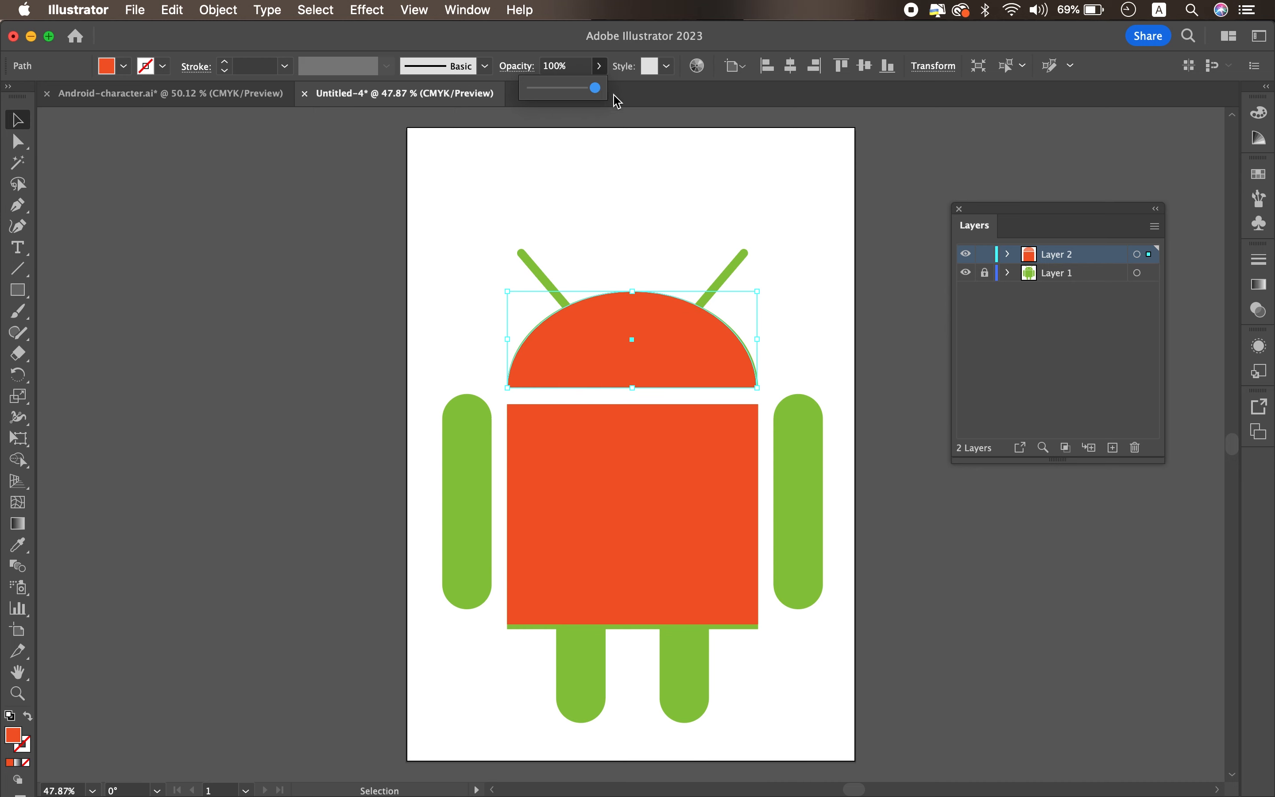
left_click(686, 176)
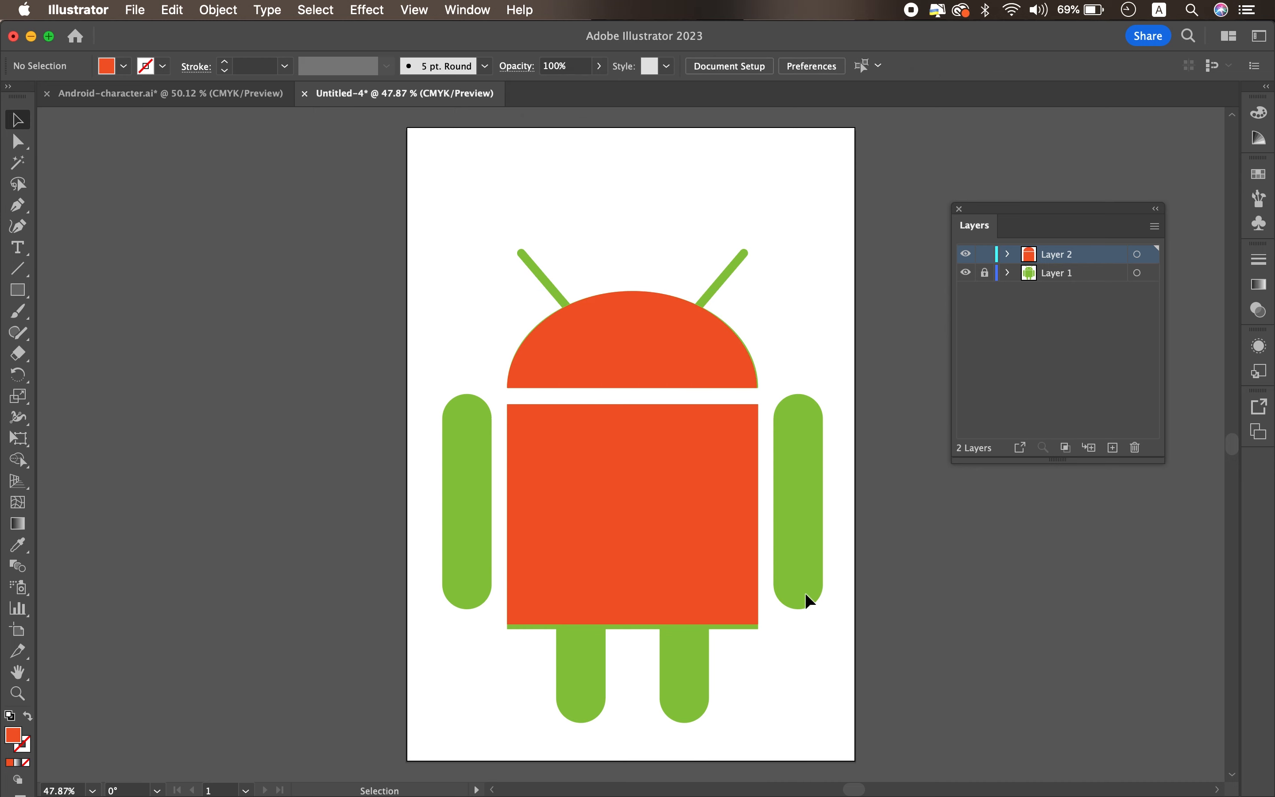
left_click(738, 508)
left_click(702, 351)
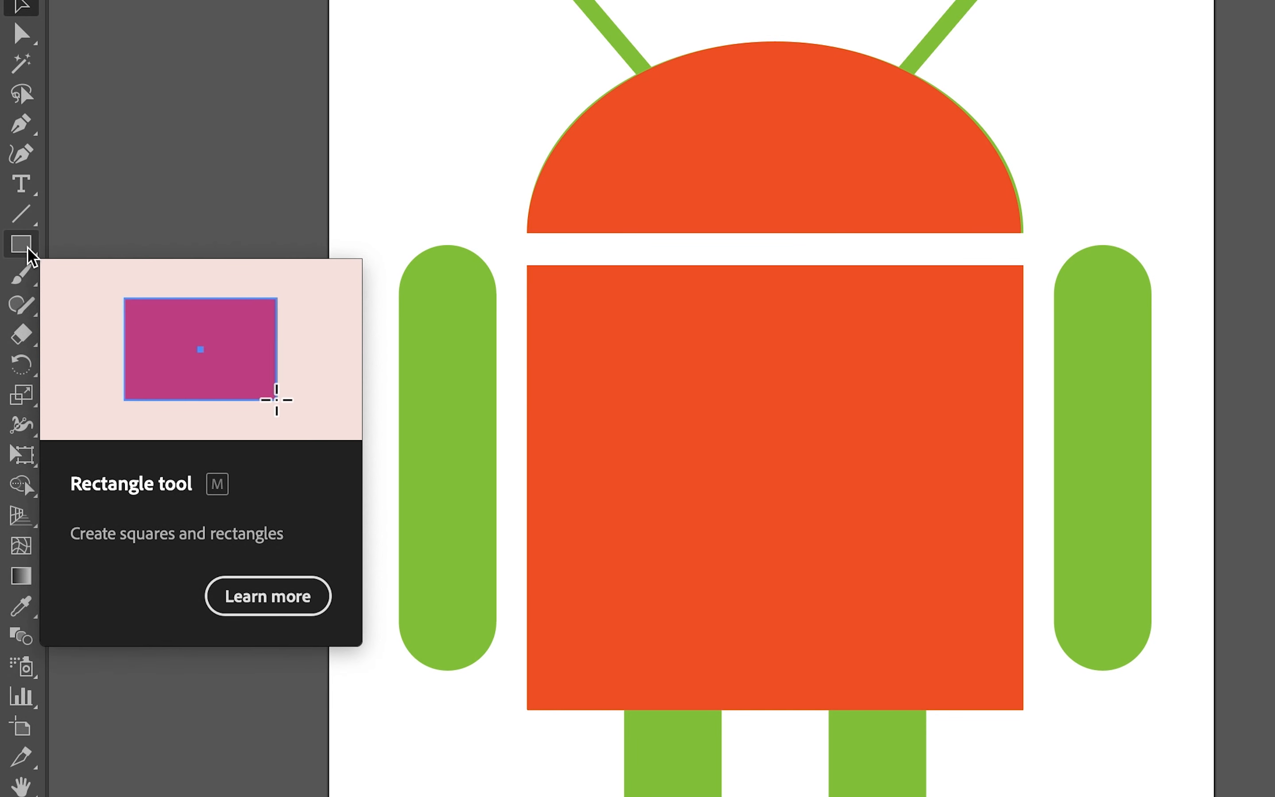
- Draw a rounded rectangle over the left leg, from inside the torso down to the foot, with the Rounded Rectangle tool
left_click(28, 249)
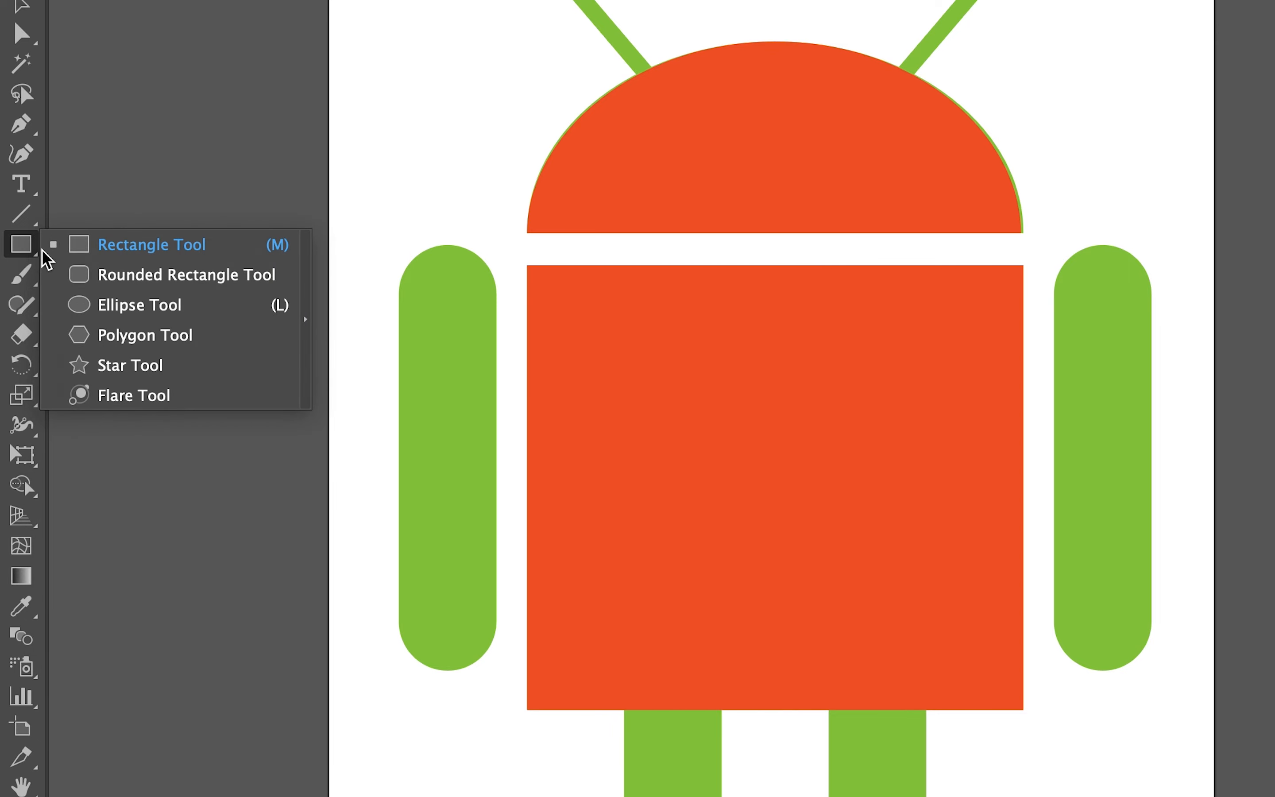
left_click(95, 275)
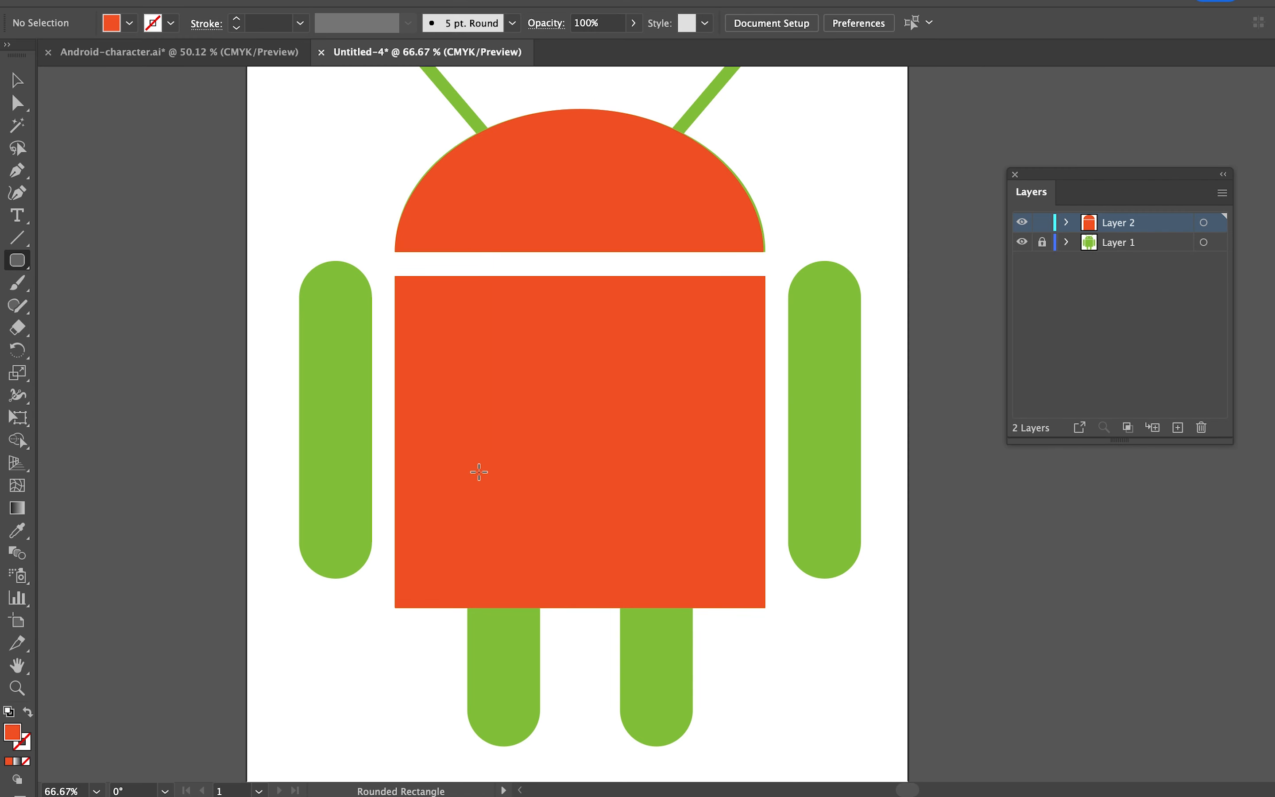
mouse_move(471, 471)
left_mouse_down()
mouse_move(531, 623)
mouse_move(532, 746)
left_mouse_up()
key("v")
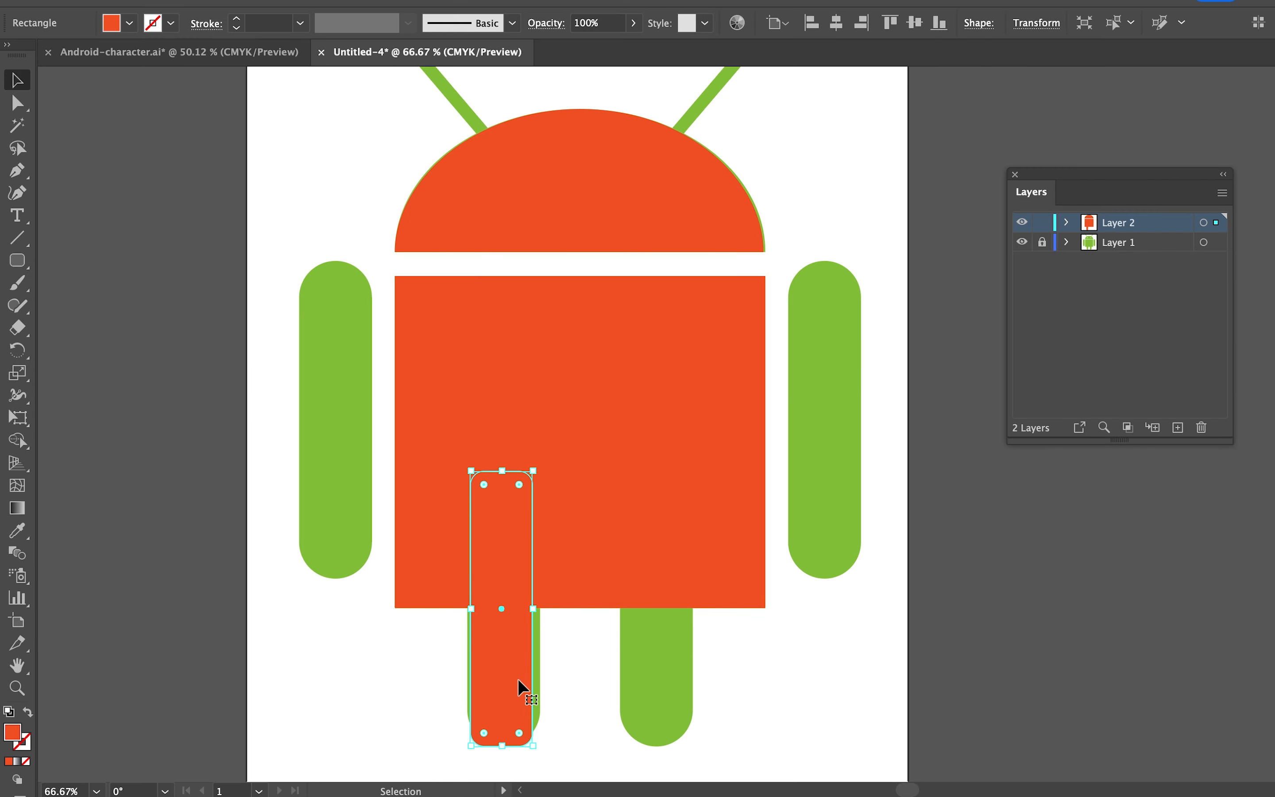
left_click(564, 701)
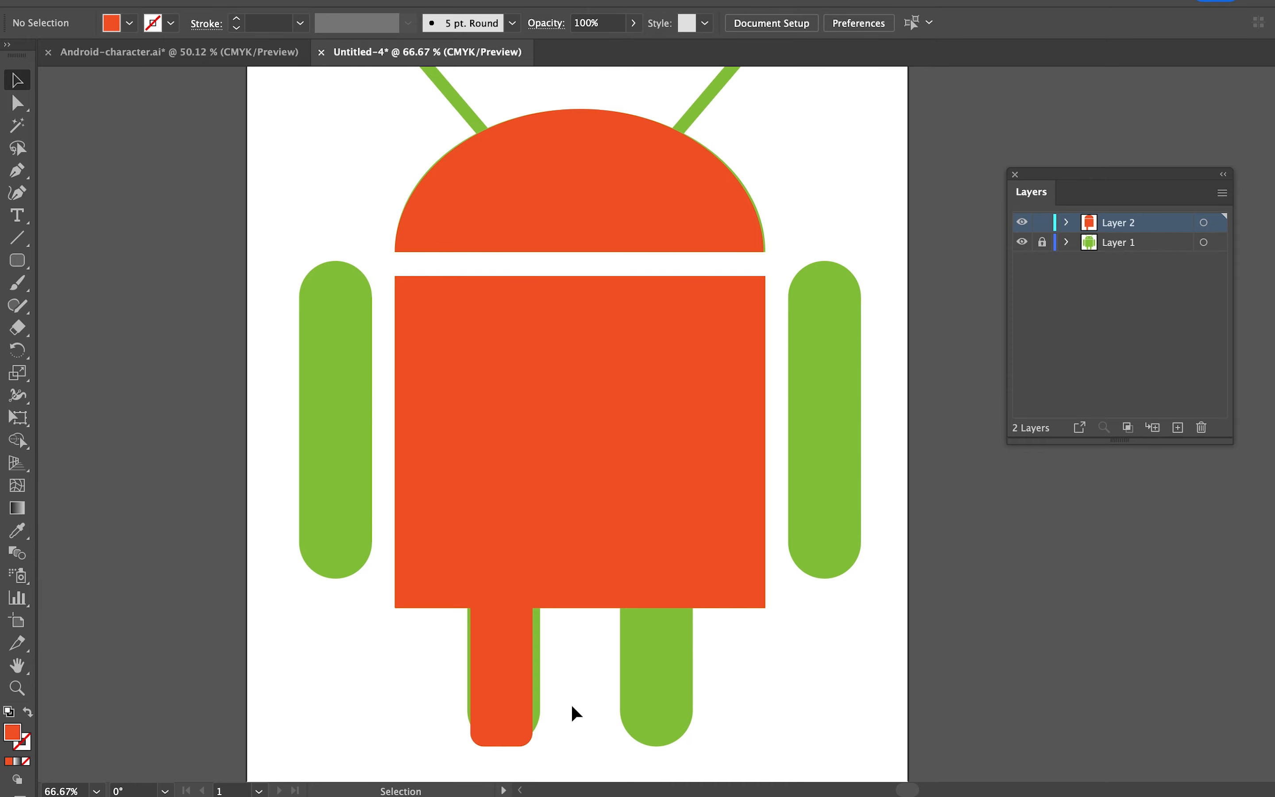
- Round the leg shape's corners fully and enlarge it to cover the green reference leg
left_click(502, 660)
key("super+1")
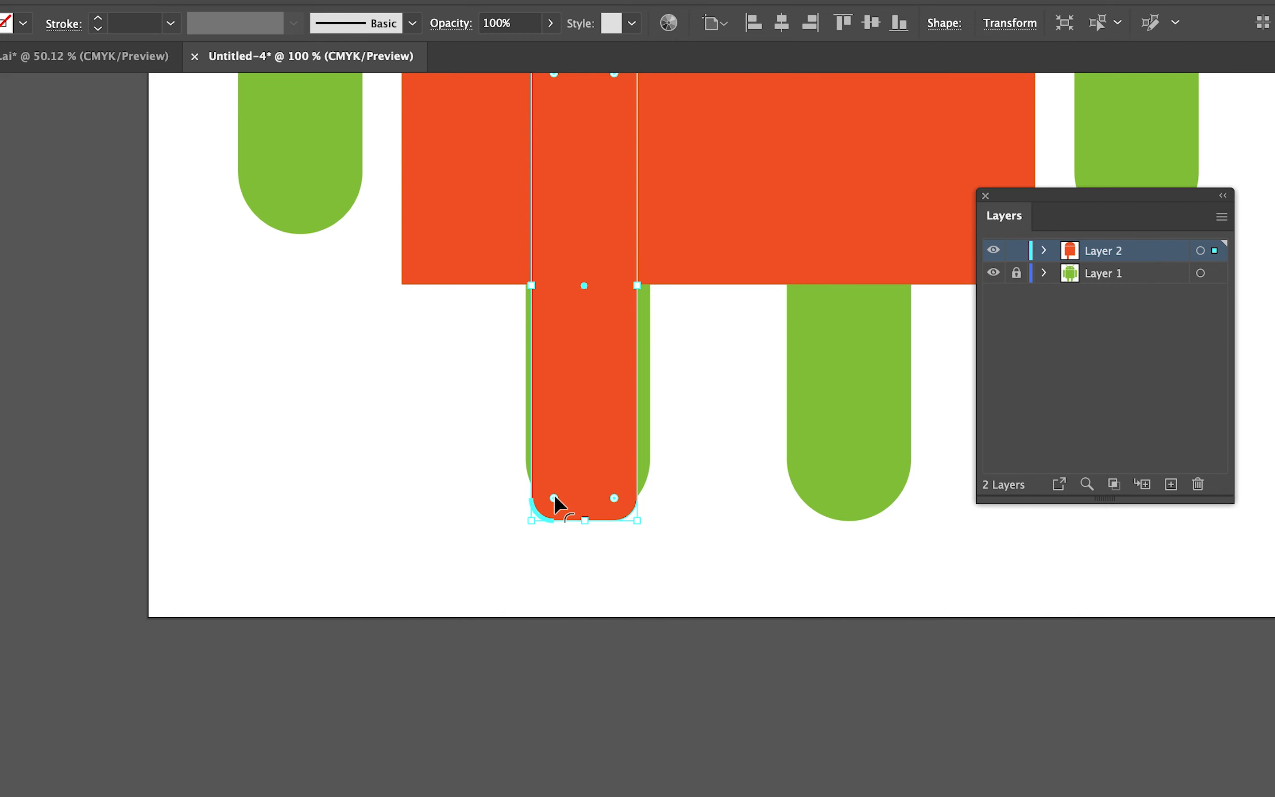
left_click_drag(554, 495, 562, 462)
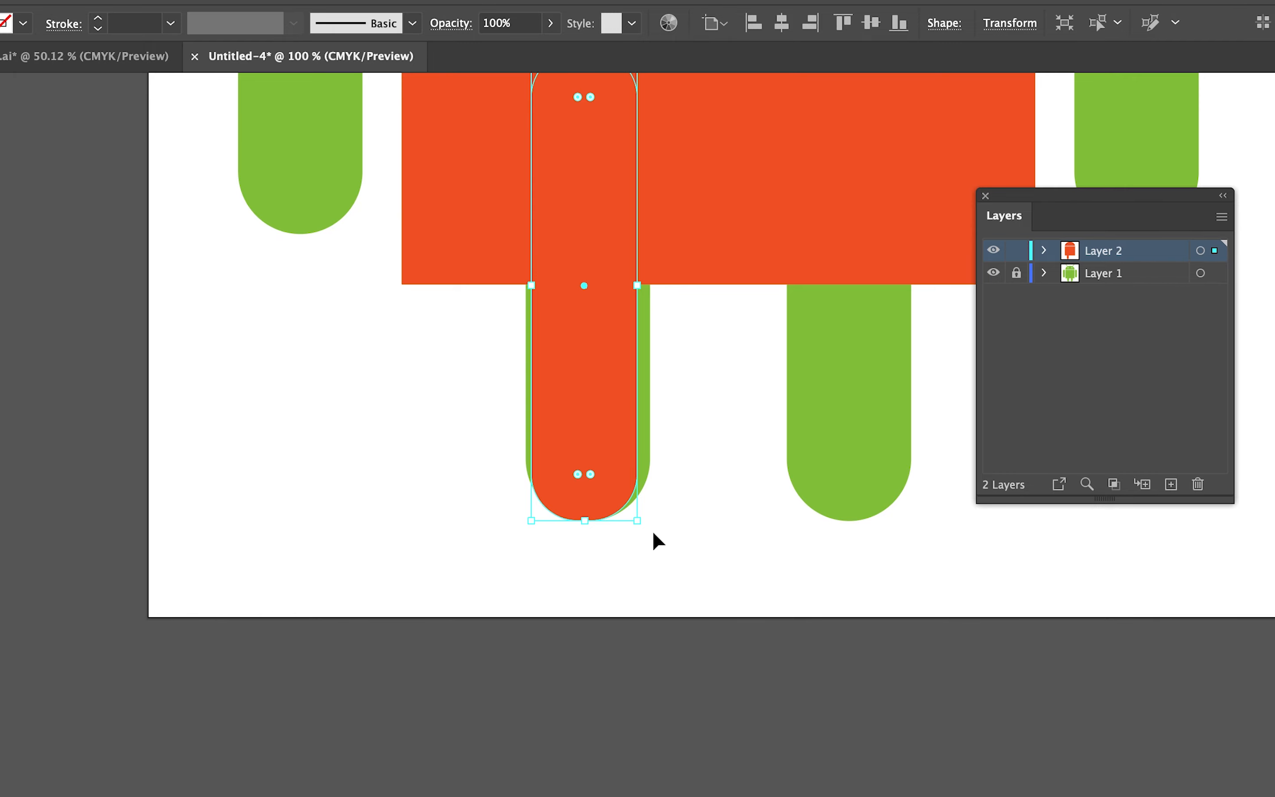
left_click_drag(639, 522, 703, 598)
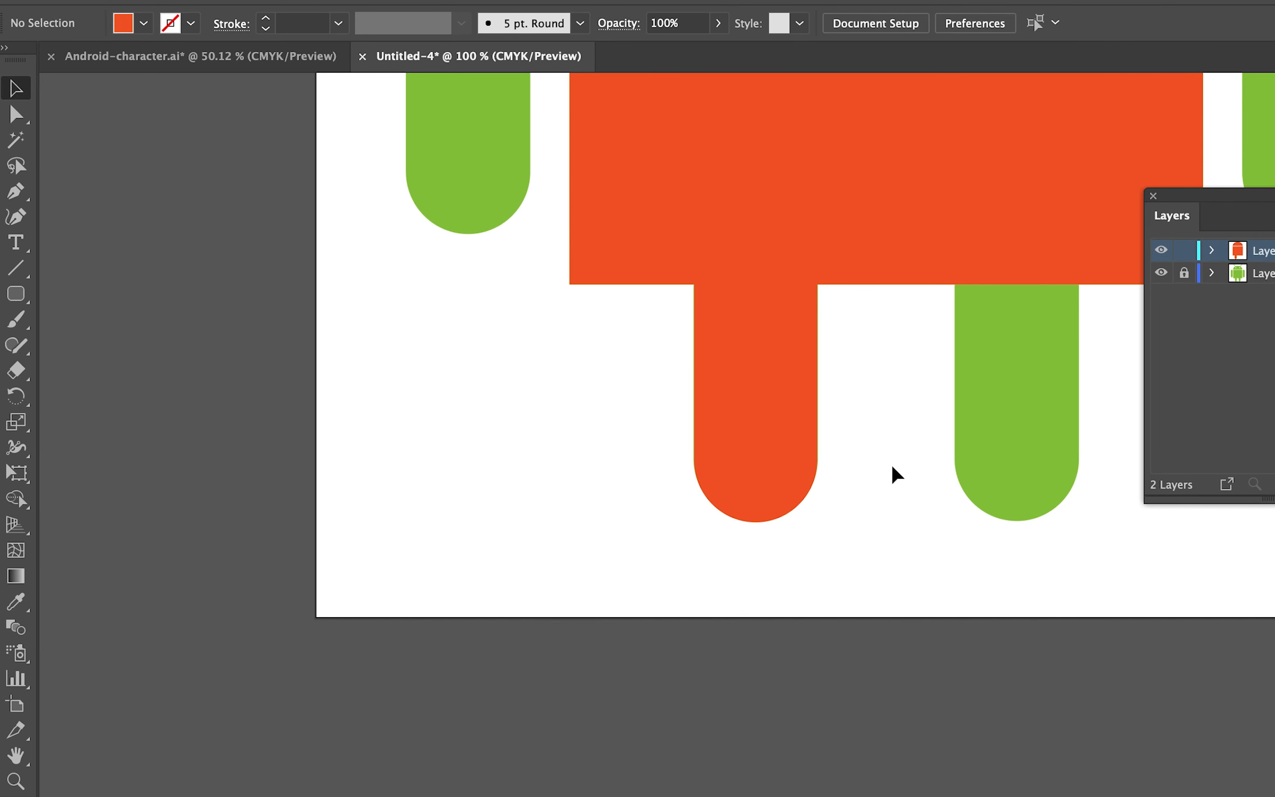
- Draw a rounded rectangle about 23 mm wide and 73.5 mm tall over the right leg
left_click(21, 297)
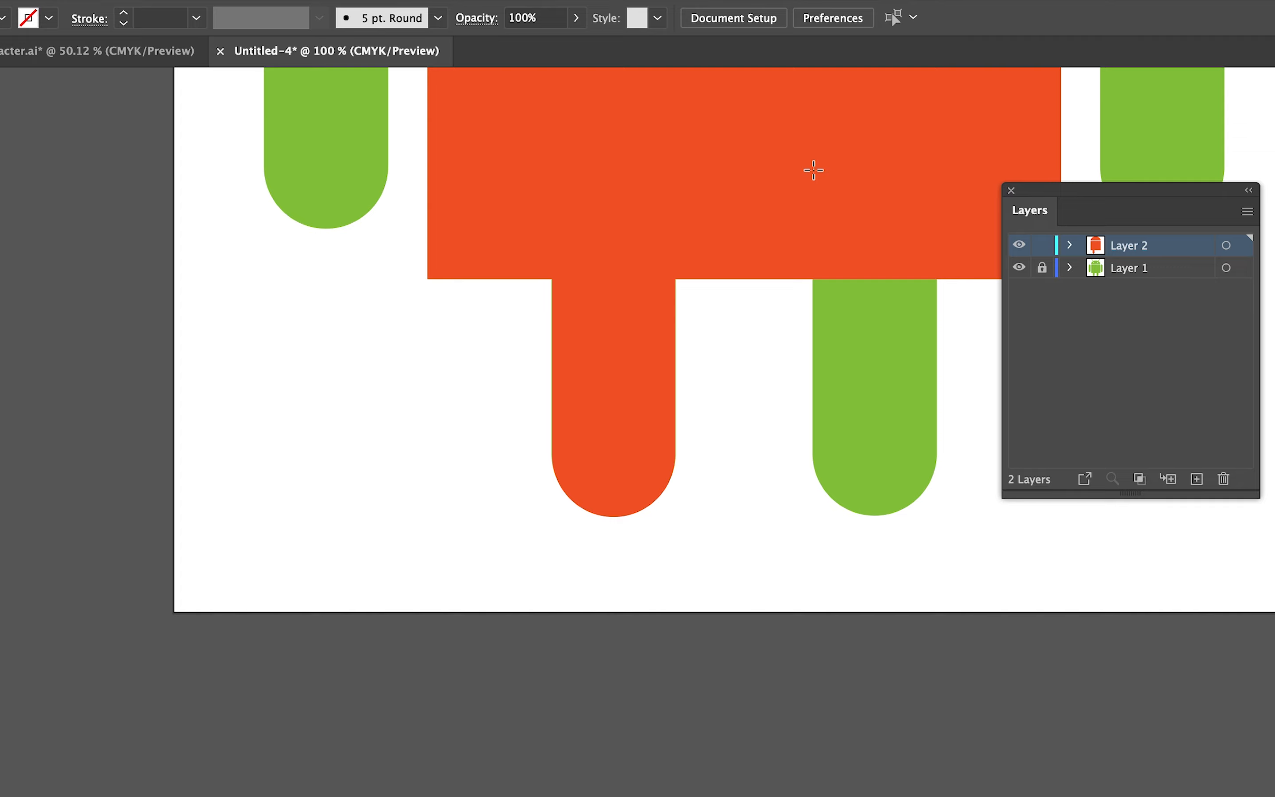
left_click_drag(924, 169, 1015, 529)
left_click_drag(904, 529, 939, 565)
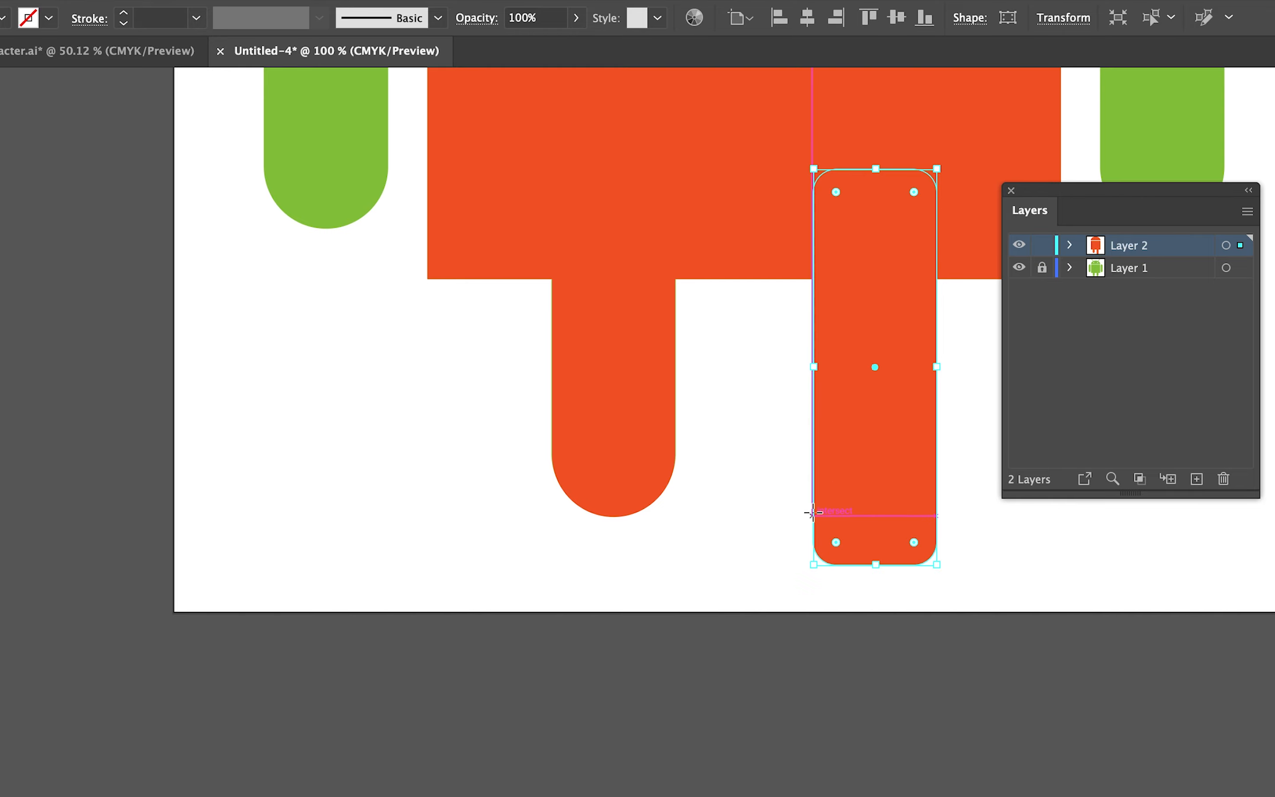
- Create a 22.936 by 73.503 mm rounded rectangle with a 15 mm corner radius and delete it
left_click(327, 462)
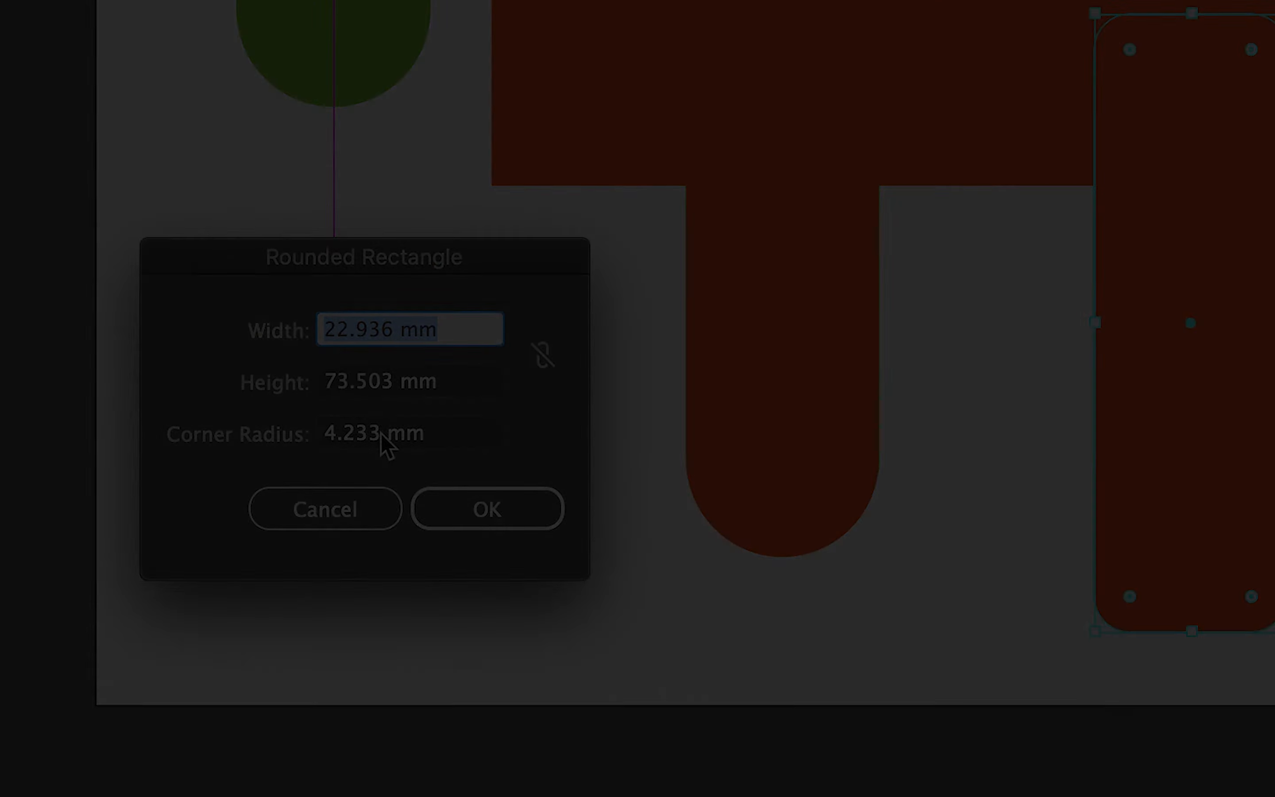
left_click(380, 432)
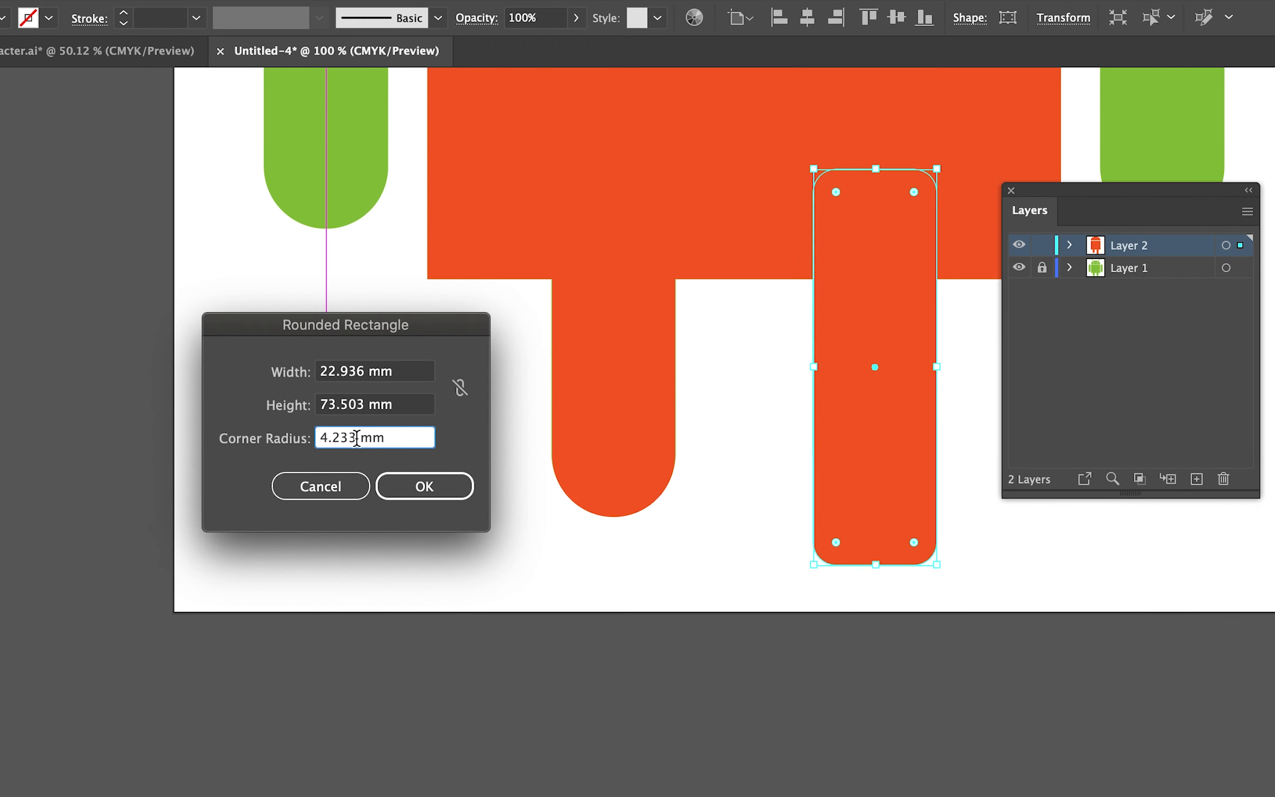
left_click_drag(357, 437, 318, 440)
type("15")
left_click(442, 485)
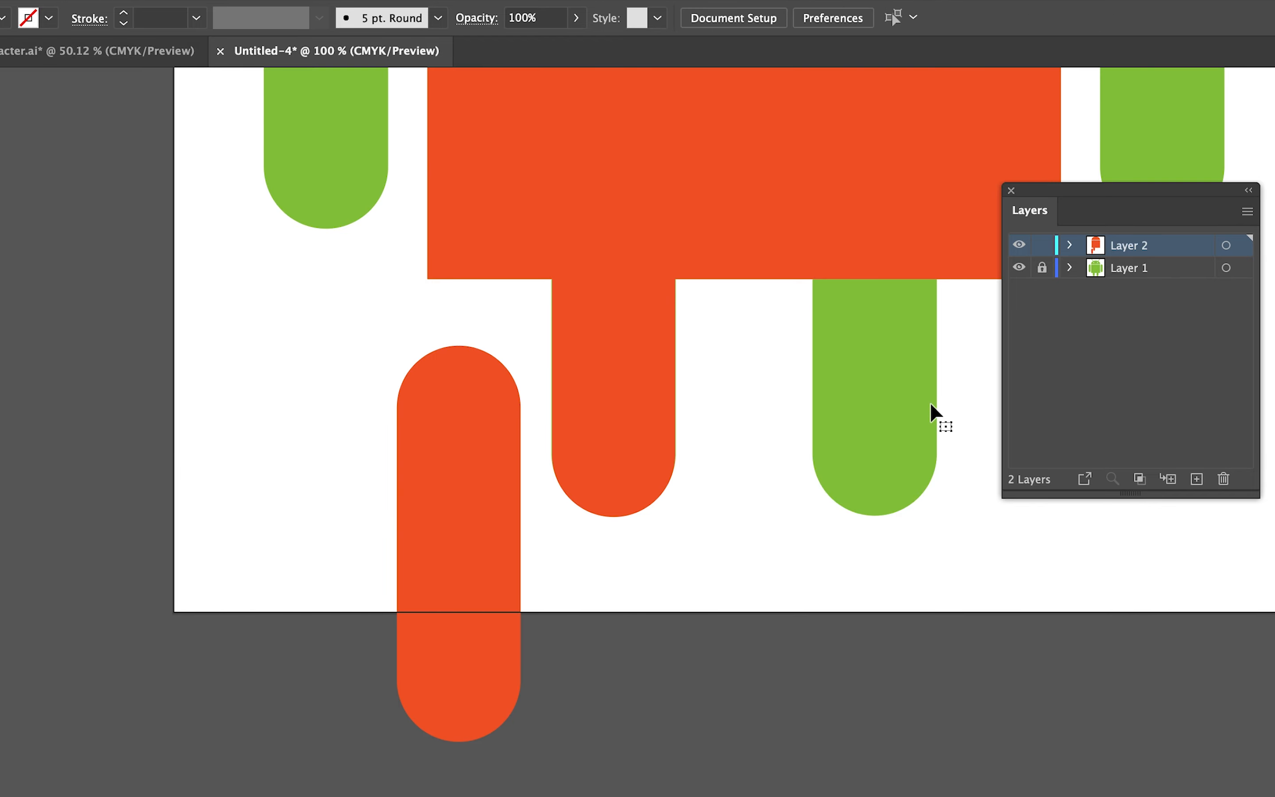
left_click(457, 477)
key("Delete")
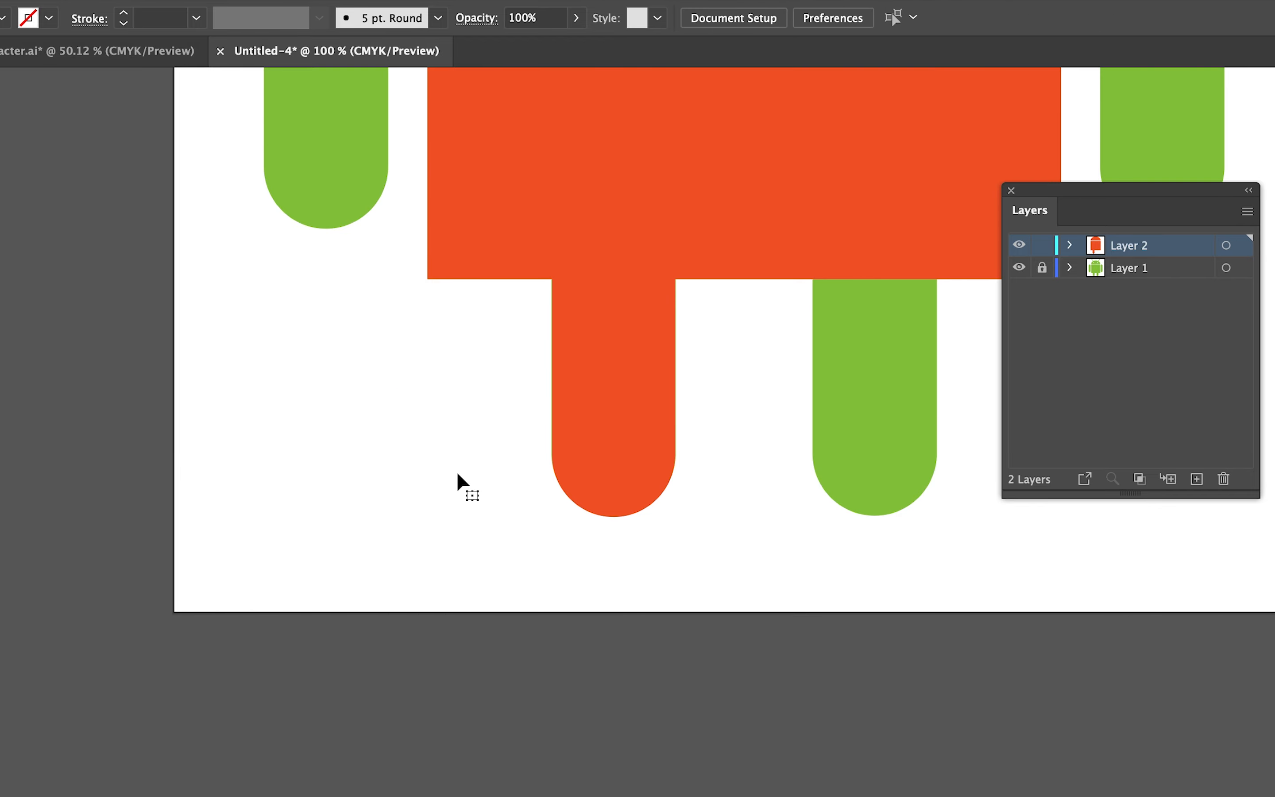
- Duplicate the finished left leg horizontally onto the green right leg
left_click(601, 427)
scroll(723, 437, "right", 3)
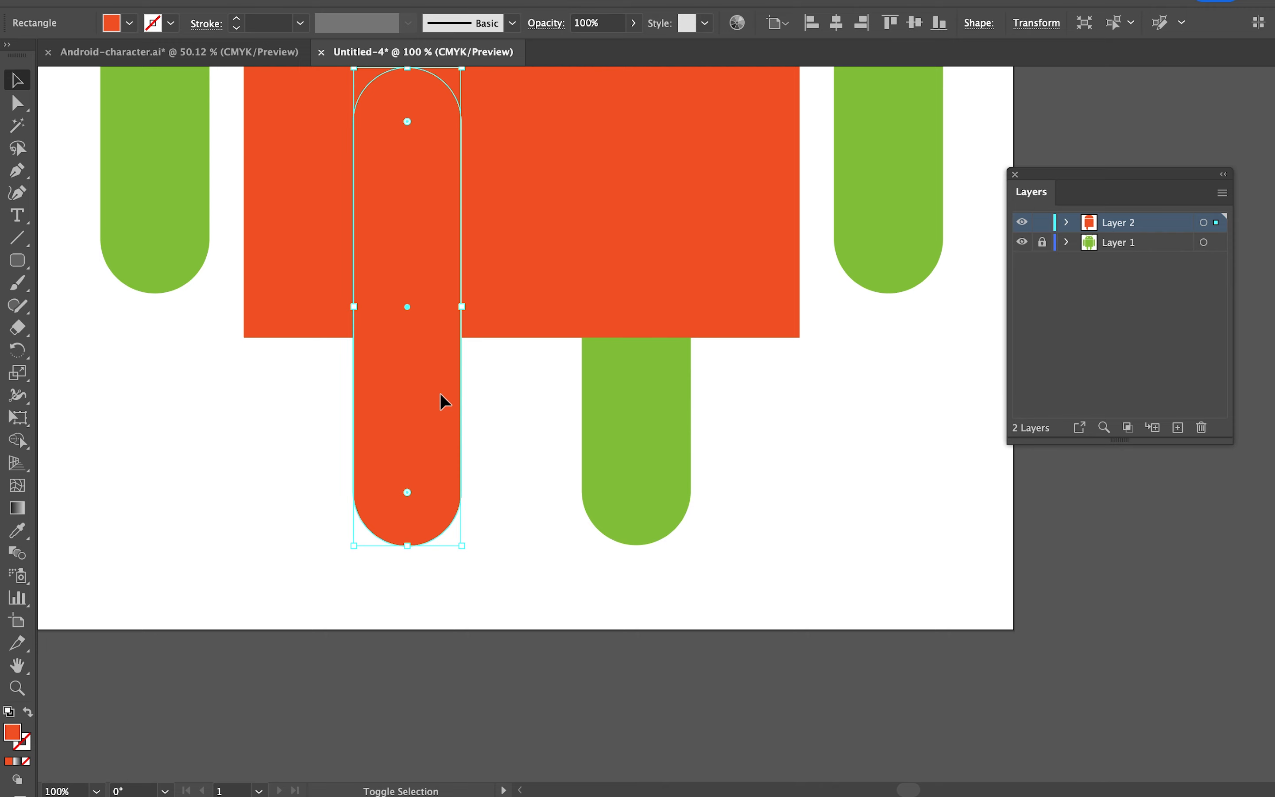
left_click_drag(441, 394, 669, 401)
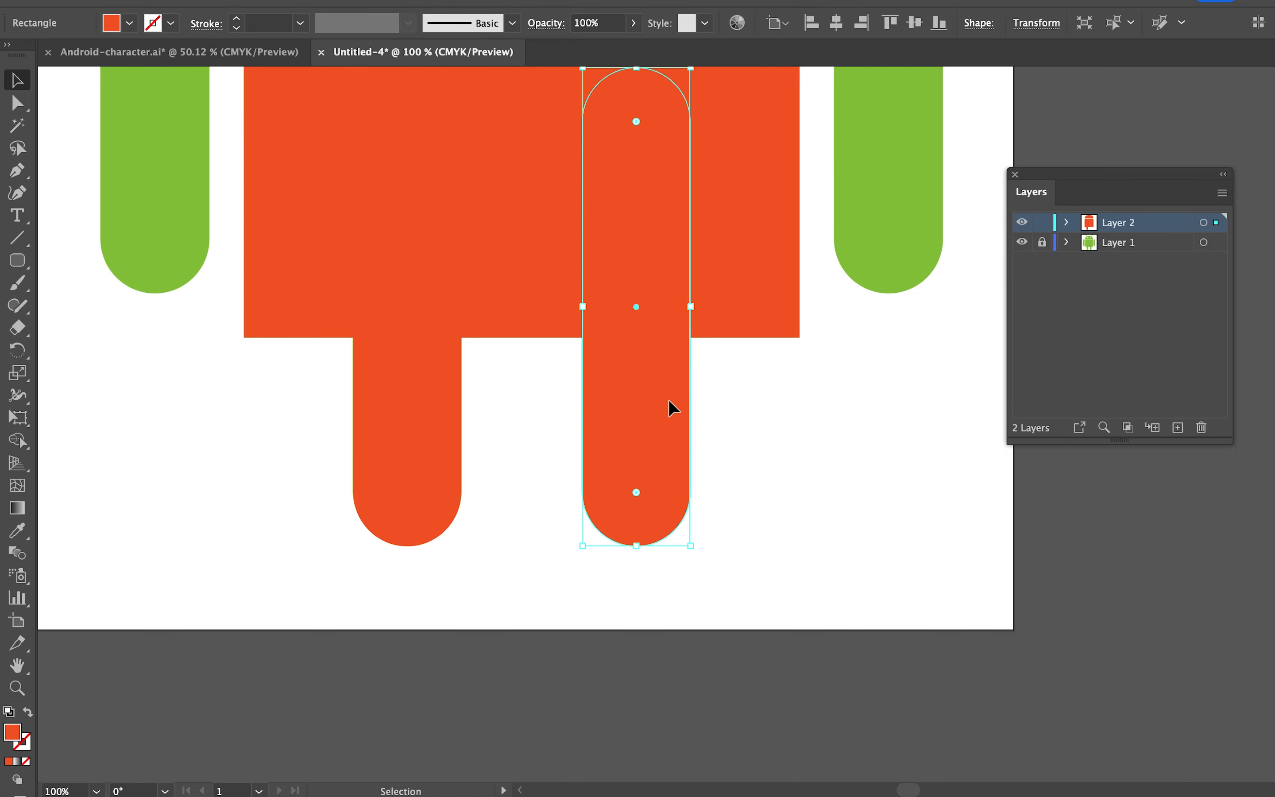
left_click(796, 449)
- Copy the right leg onto the green right arm and duplicate that arm horizontally onto the left arm
key("super+0")
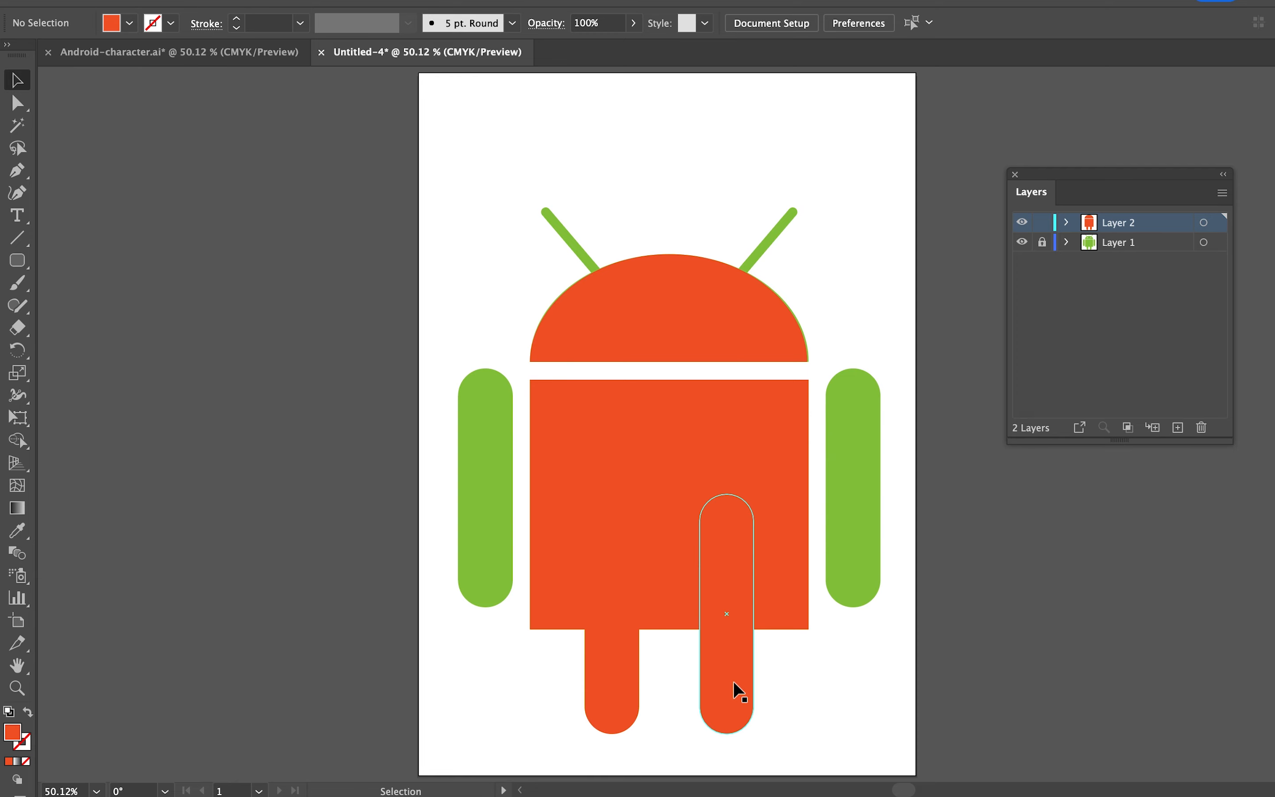
key("alt")
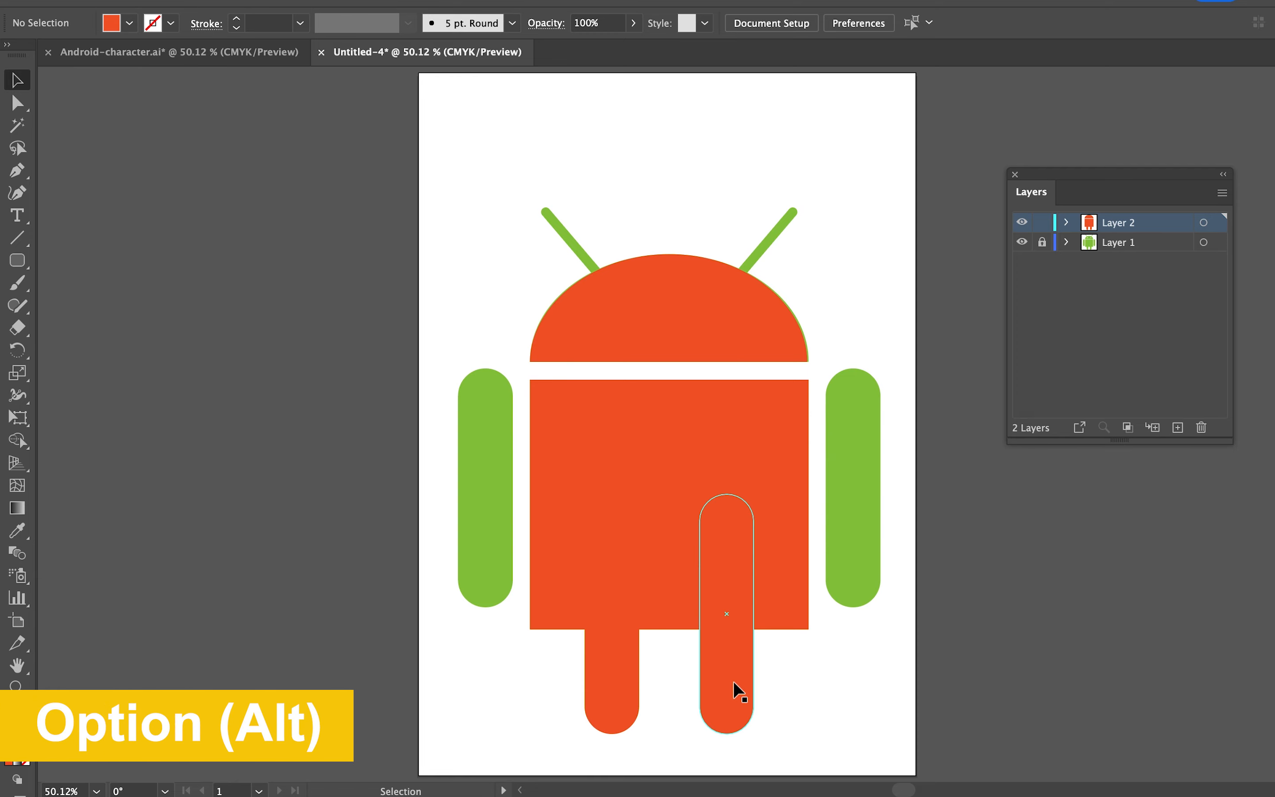
left_click_drag(736, 688, 860, 556)
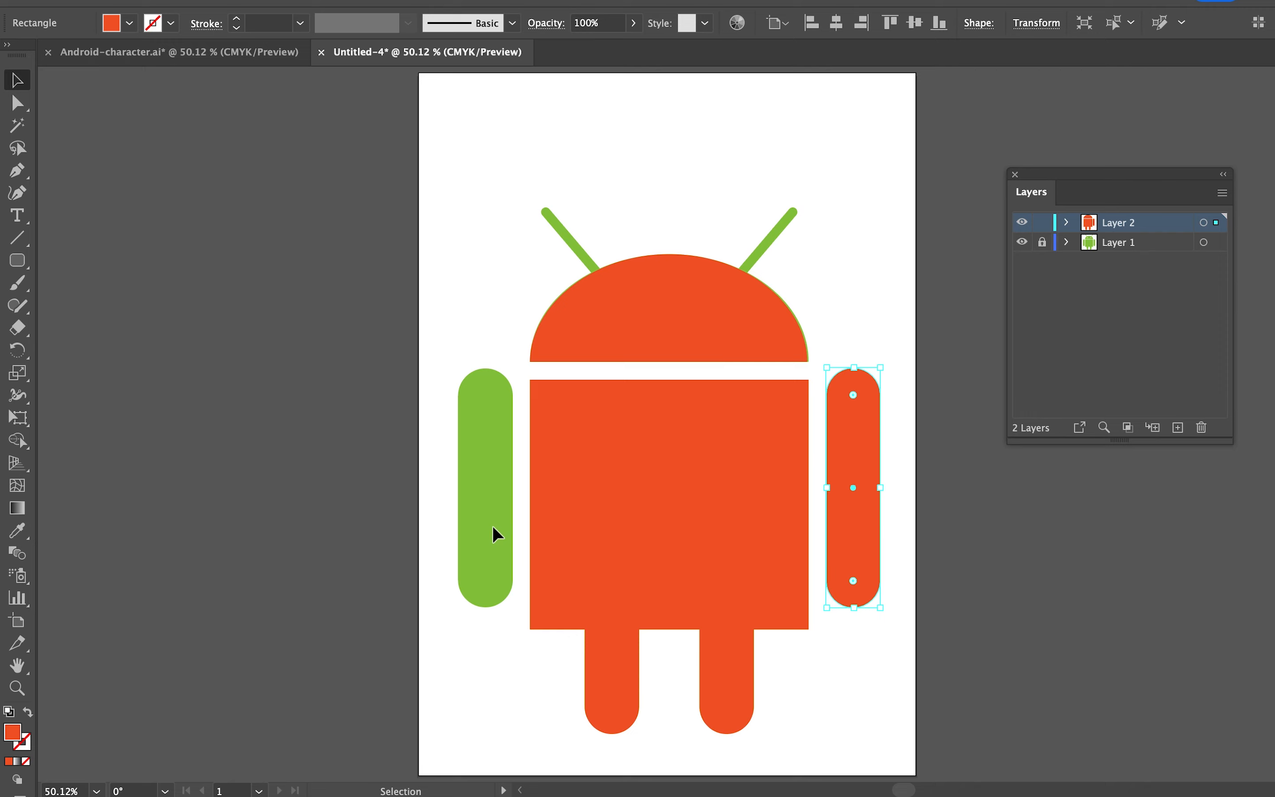
left_click(865, 524, "shift")
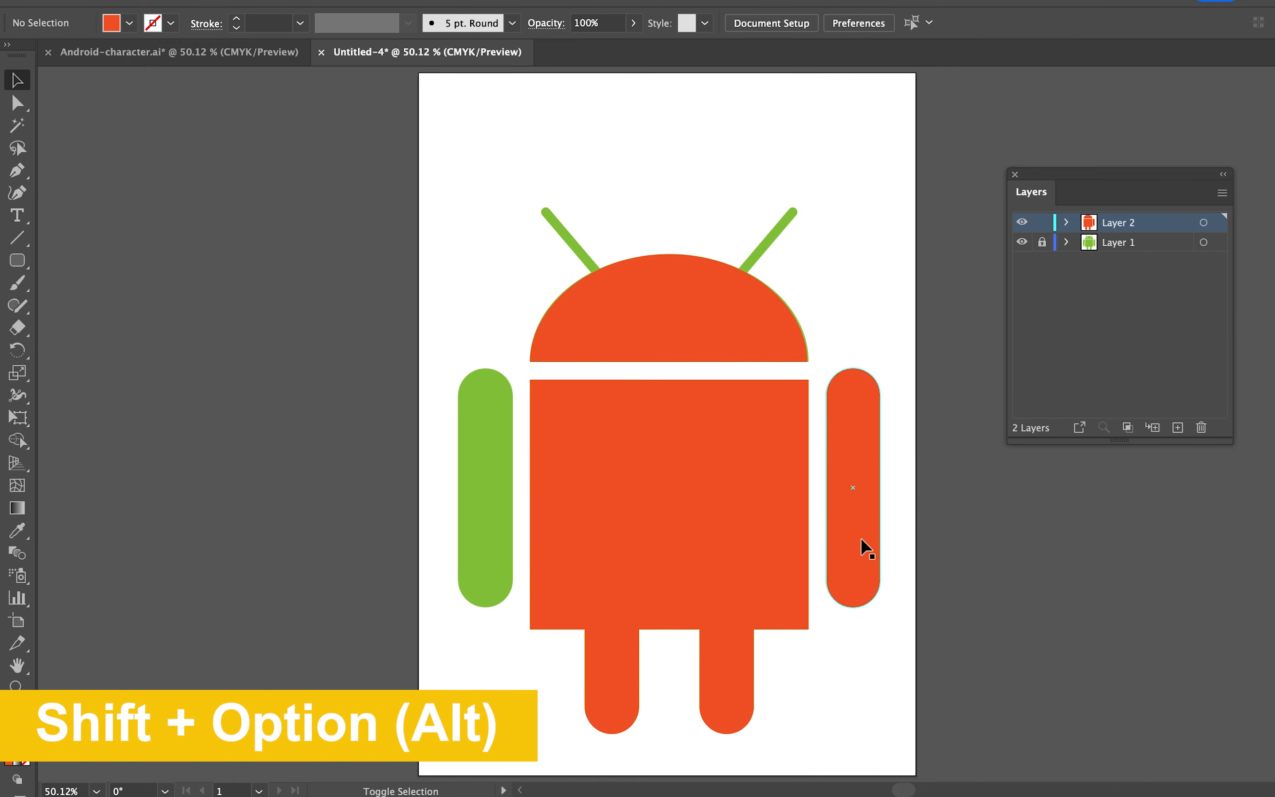
left_click_drag(862, 540, 489, 536)
left_click(489, 536, "shift")
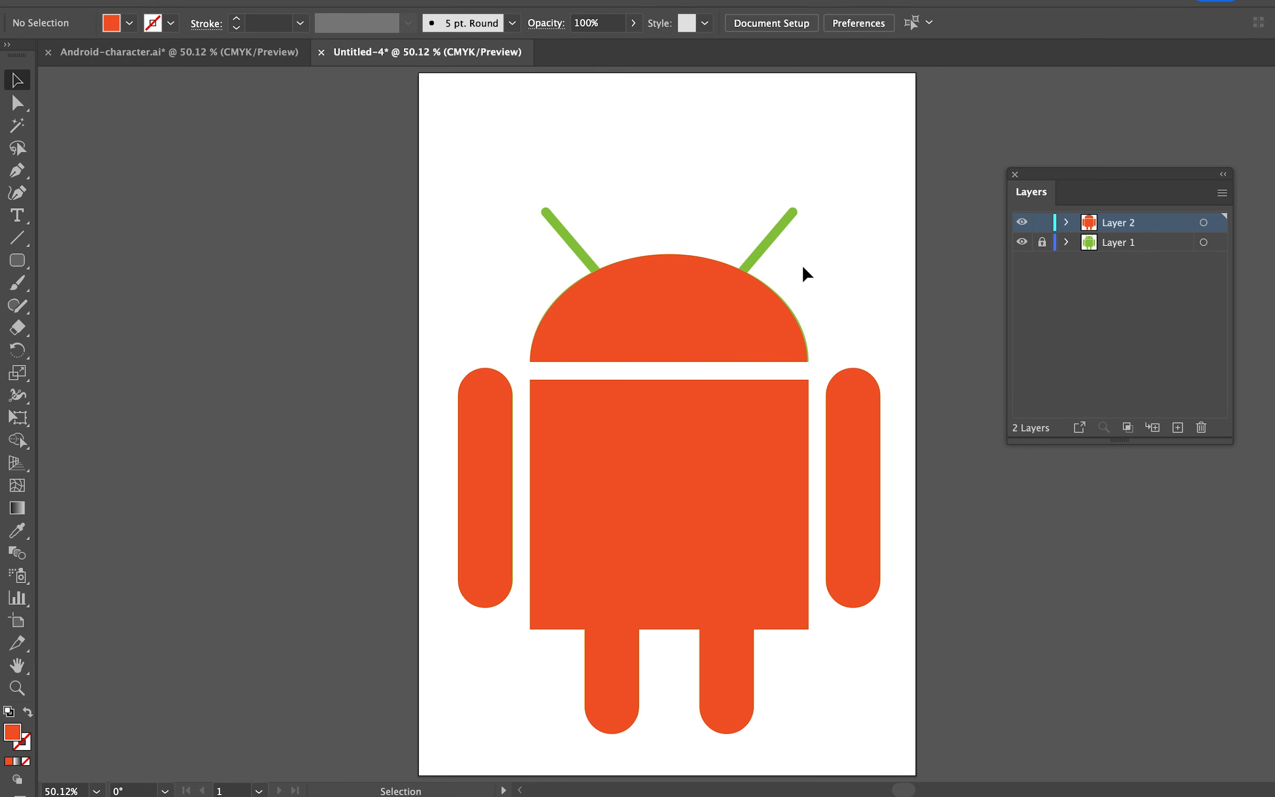
- Draw a narrow vertical rounded rectangle, as wide as an antenna, running from above the head down into the dome
key("z")
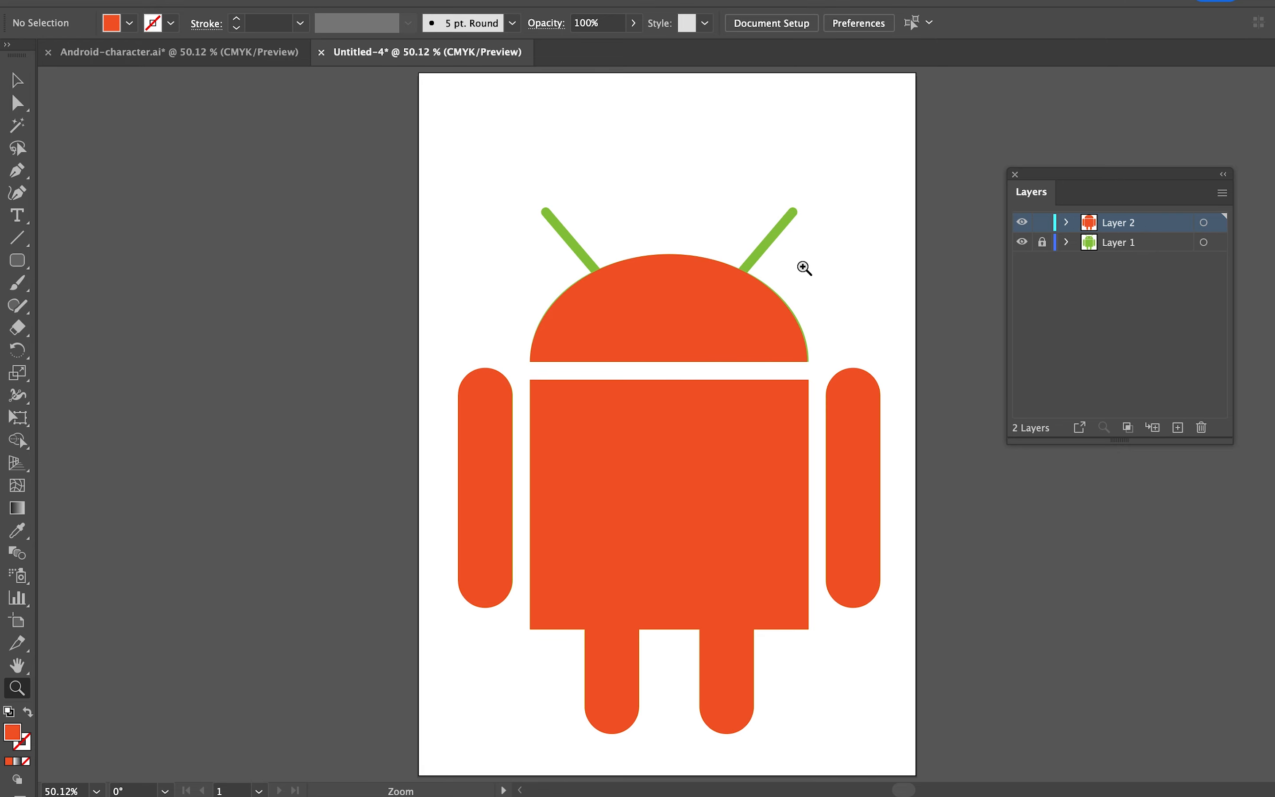
left_click(657, 255)
left_click(684, 452)
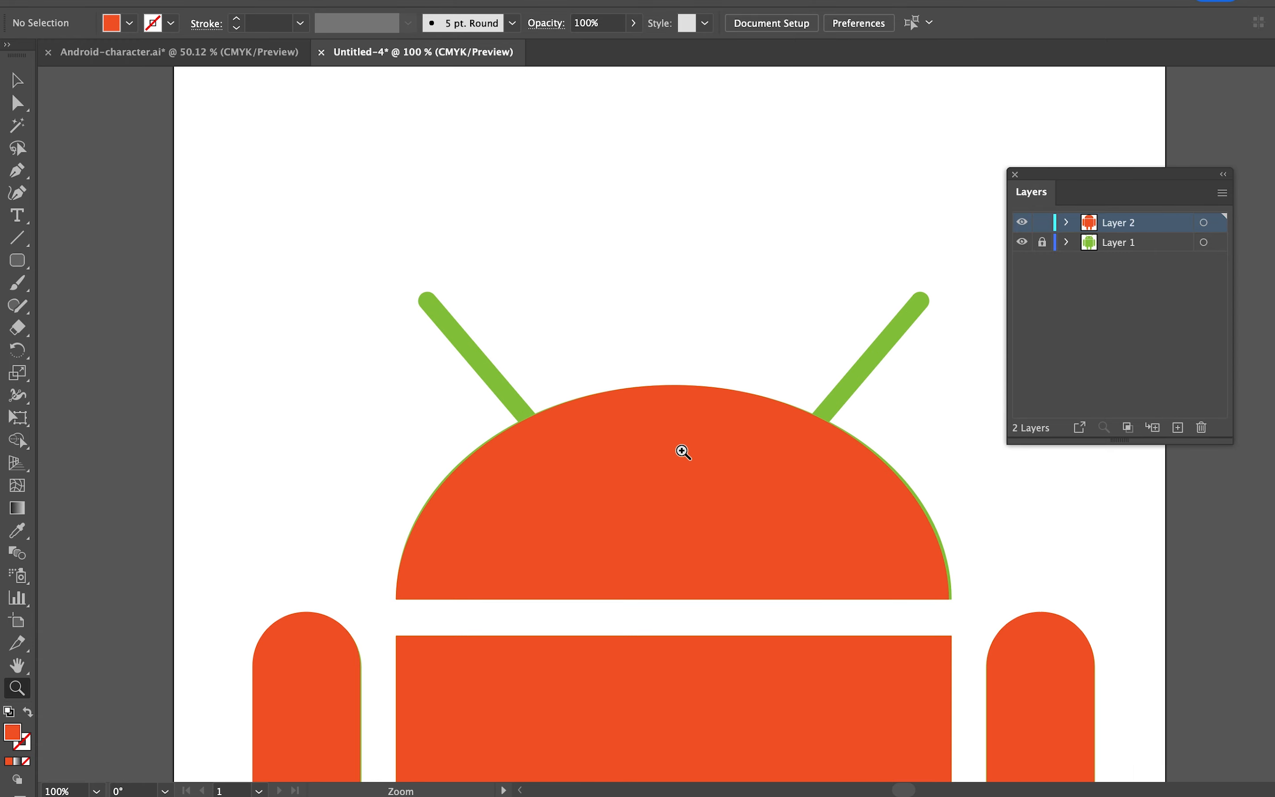
left_click(684, 452)
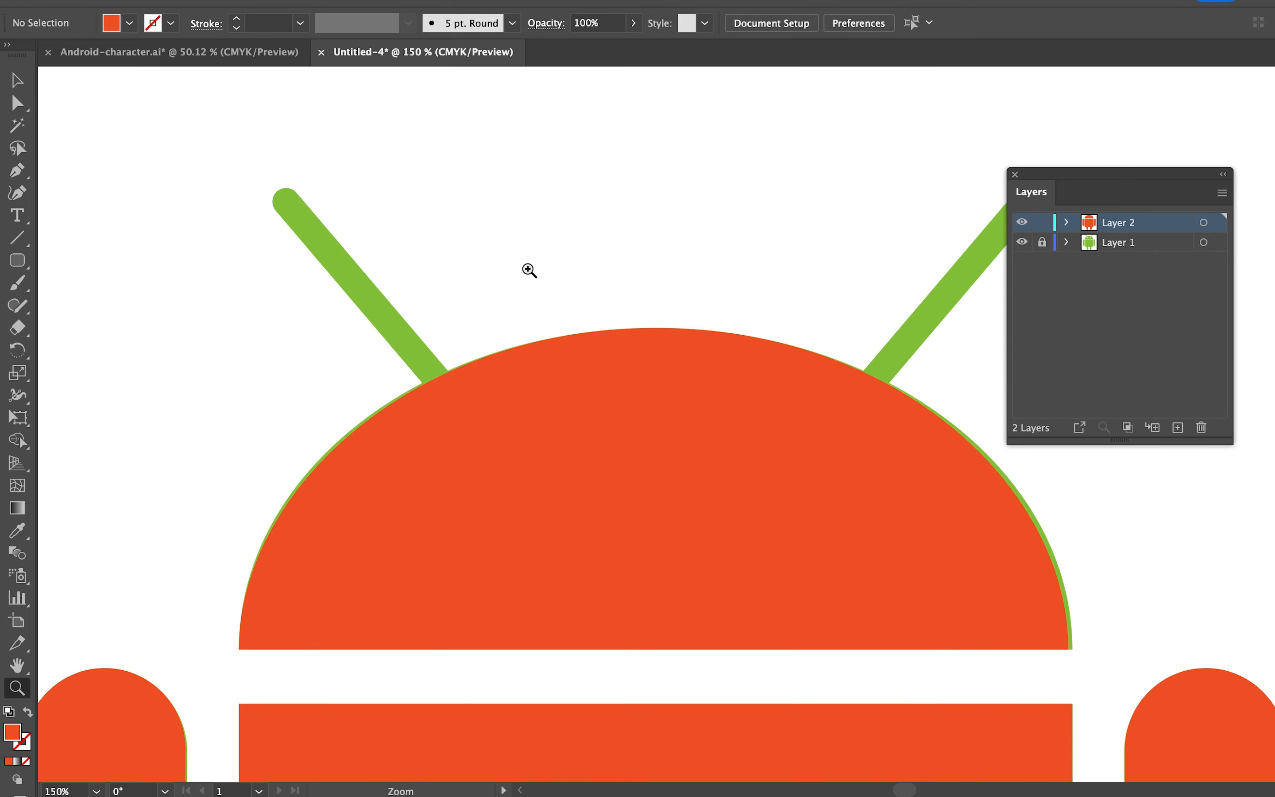
left_click(18, 266)
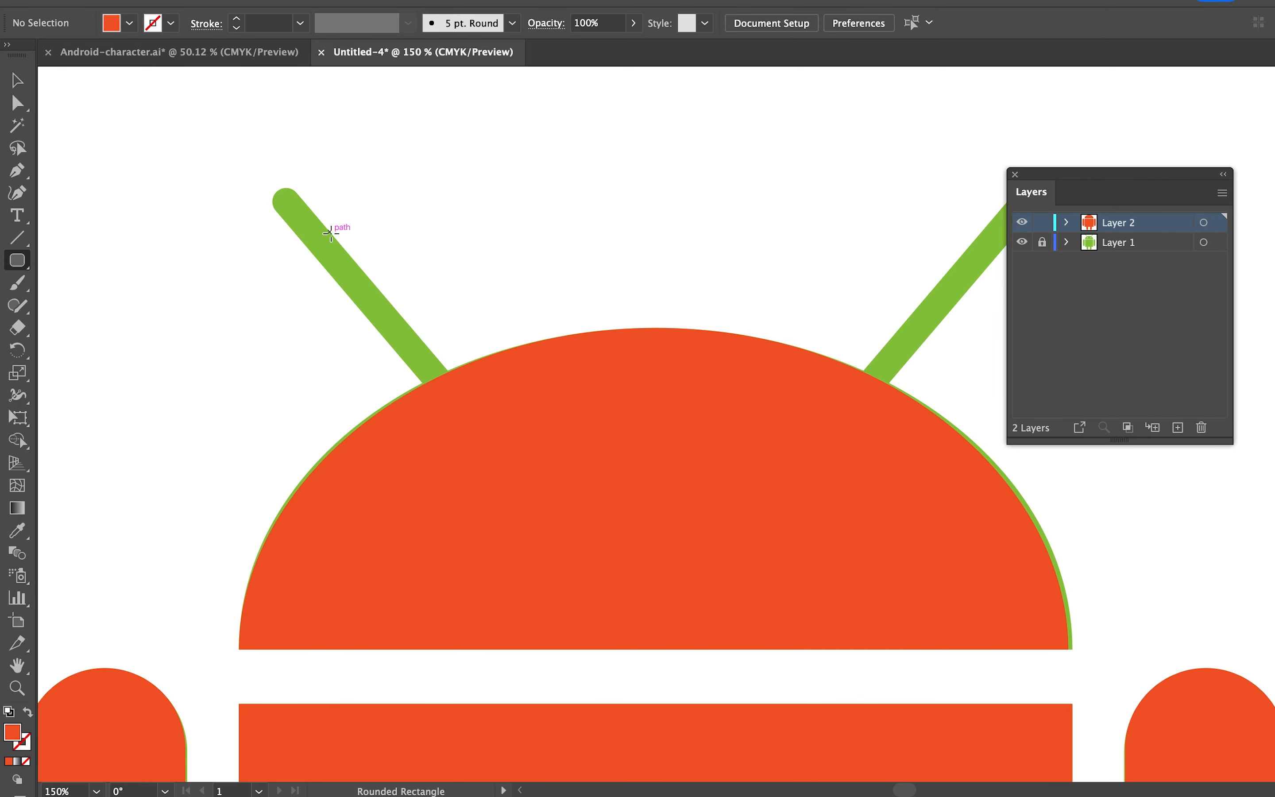
left_click(21, 266)
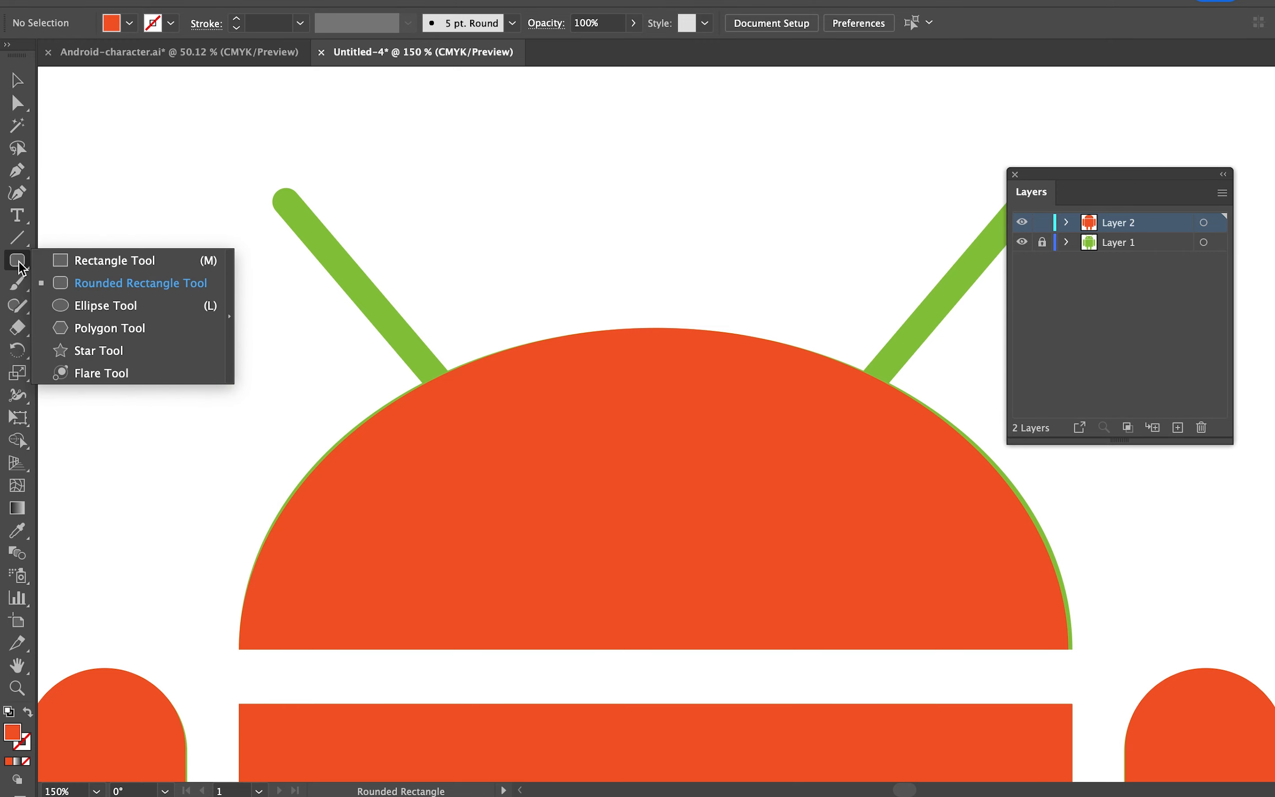
left_click(415, 437)
left_click(416, 437)
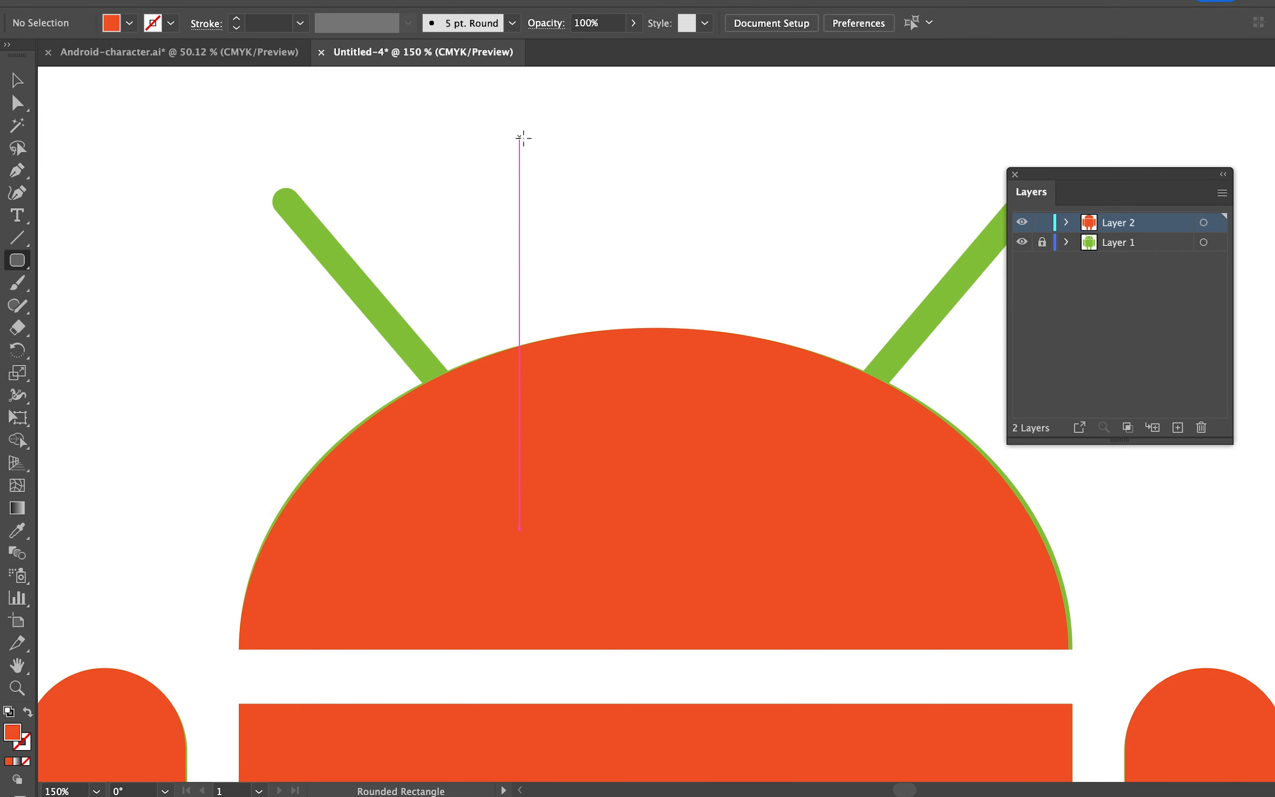
left_click_drag(523, 138, 548, 504)
key("v")
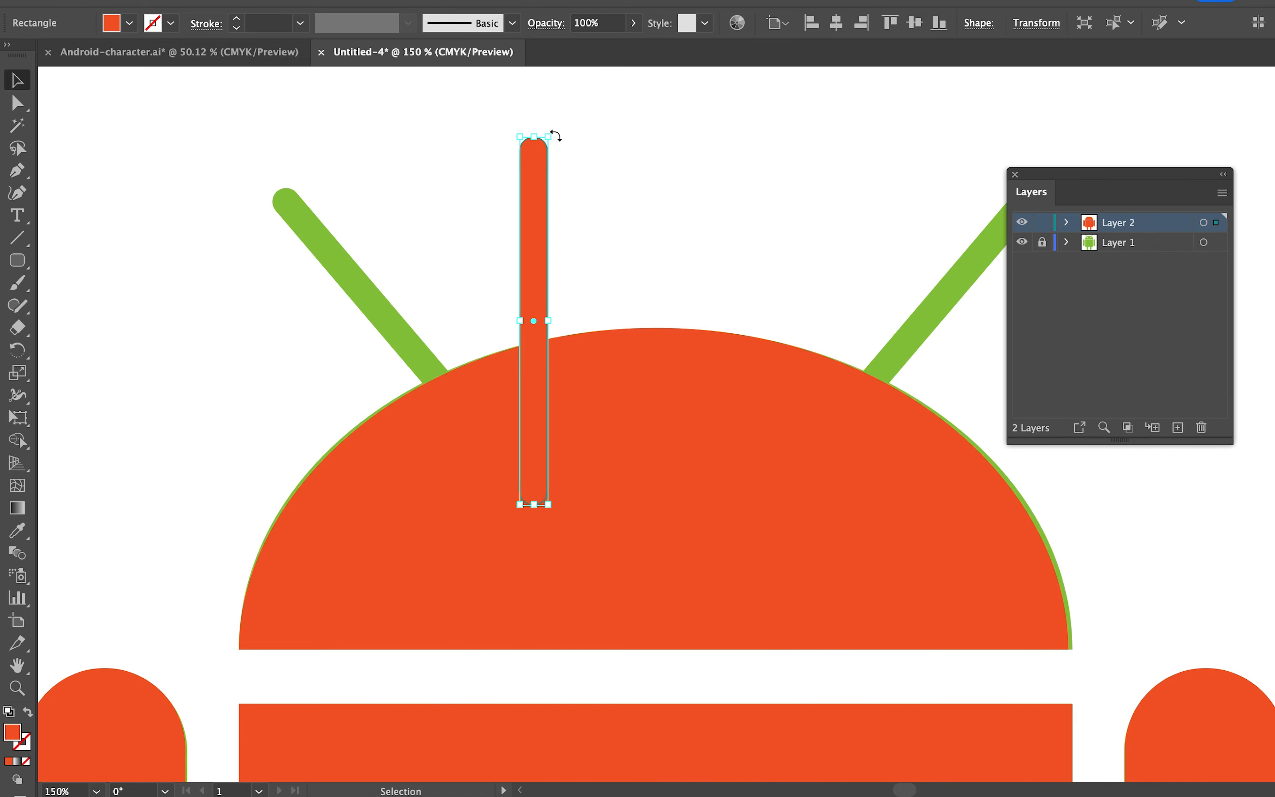
- Rotate the narrow bar to the left antenna's slant and position it over the green left antenna
left_click_drag(557, 136, 433, 177)
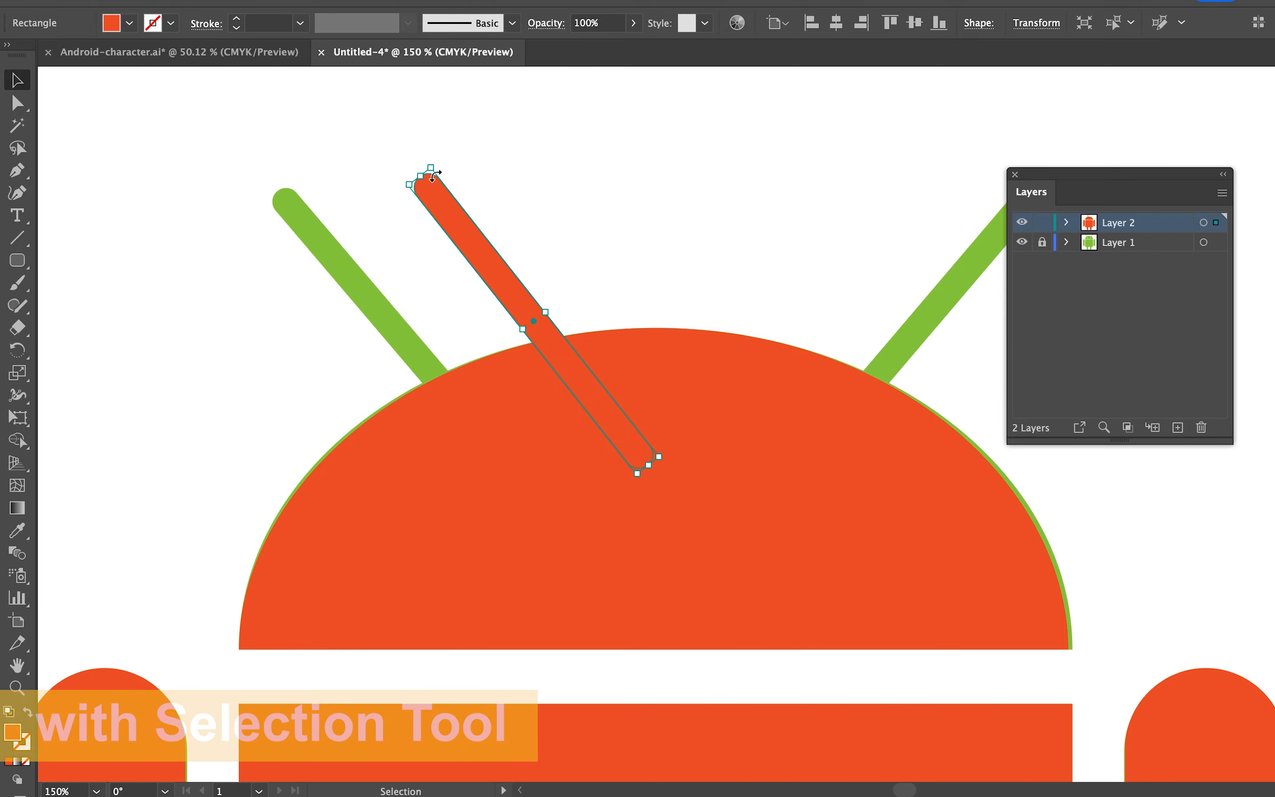
left_click_drag(494, 268, 350, 277)
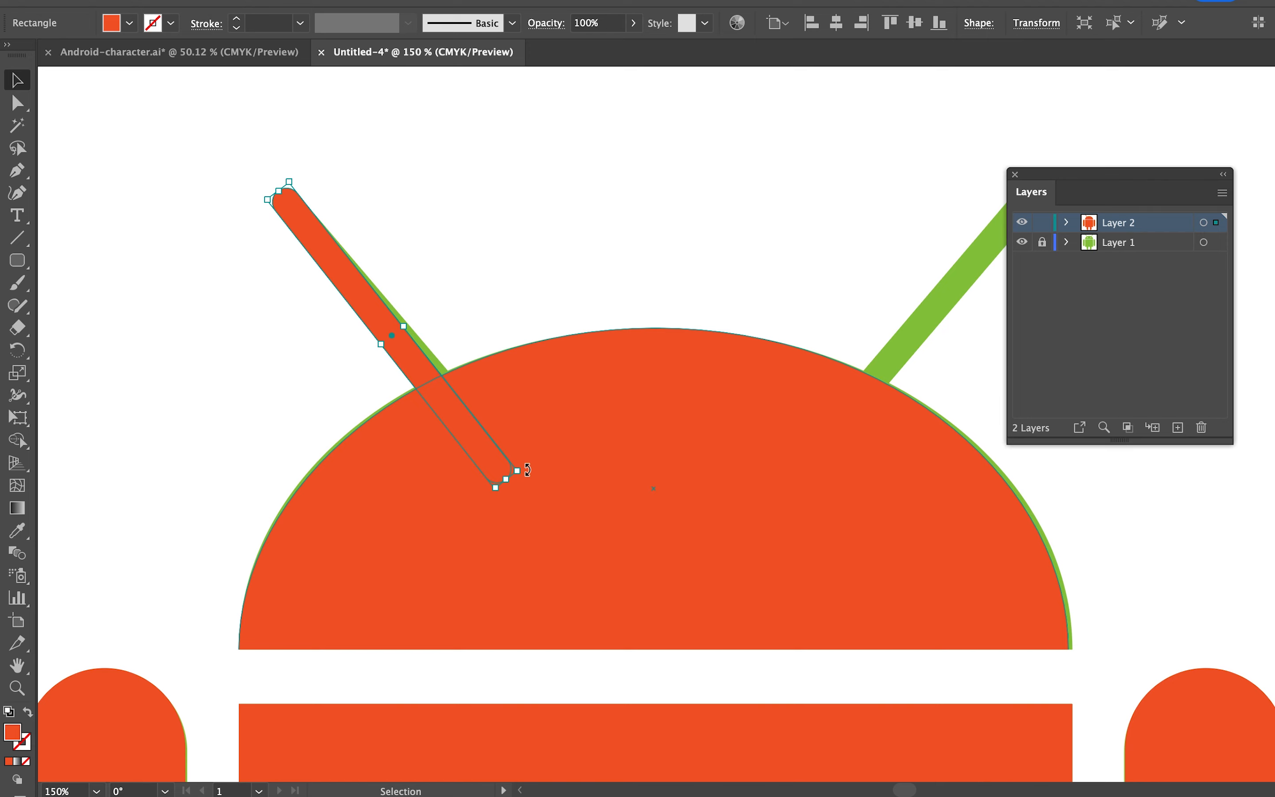
left_click_drag(527, 470, 516, 471)
left_click(602, 231)
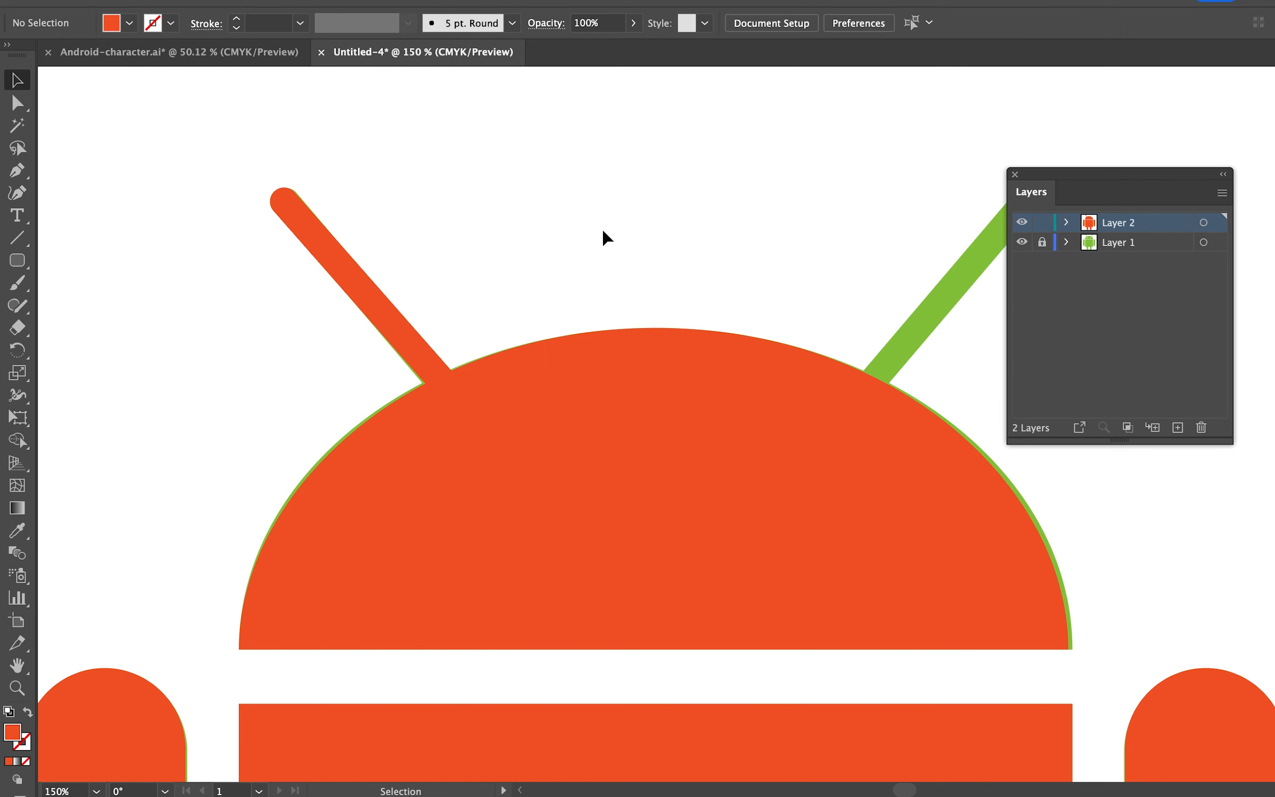
- Create a copy of the left antenna reflected across the vertical axis and position it over the green right antenna
scroll(692, 216, "right", 5)
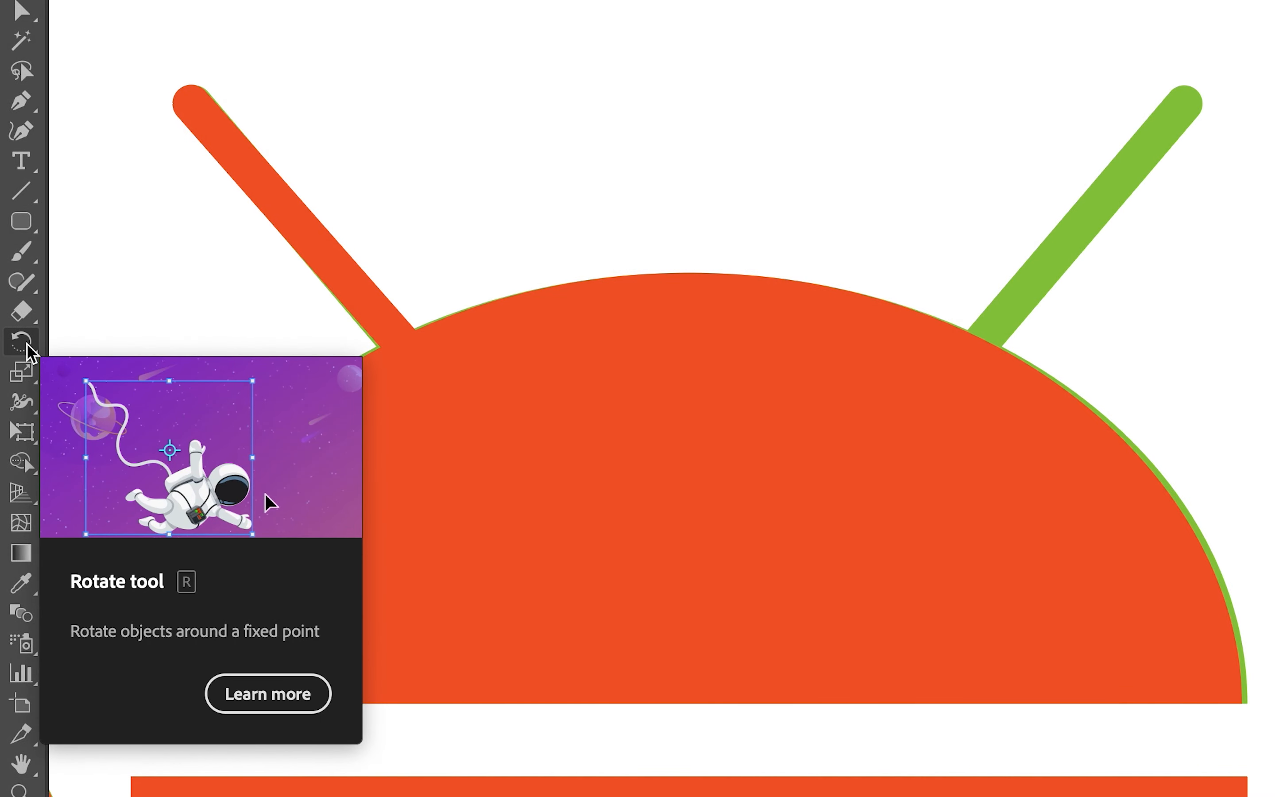
left_click(28, 346)
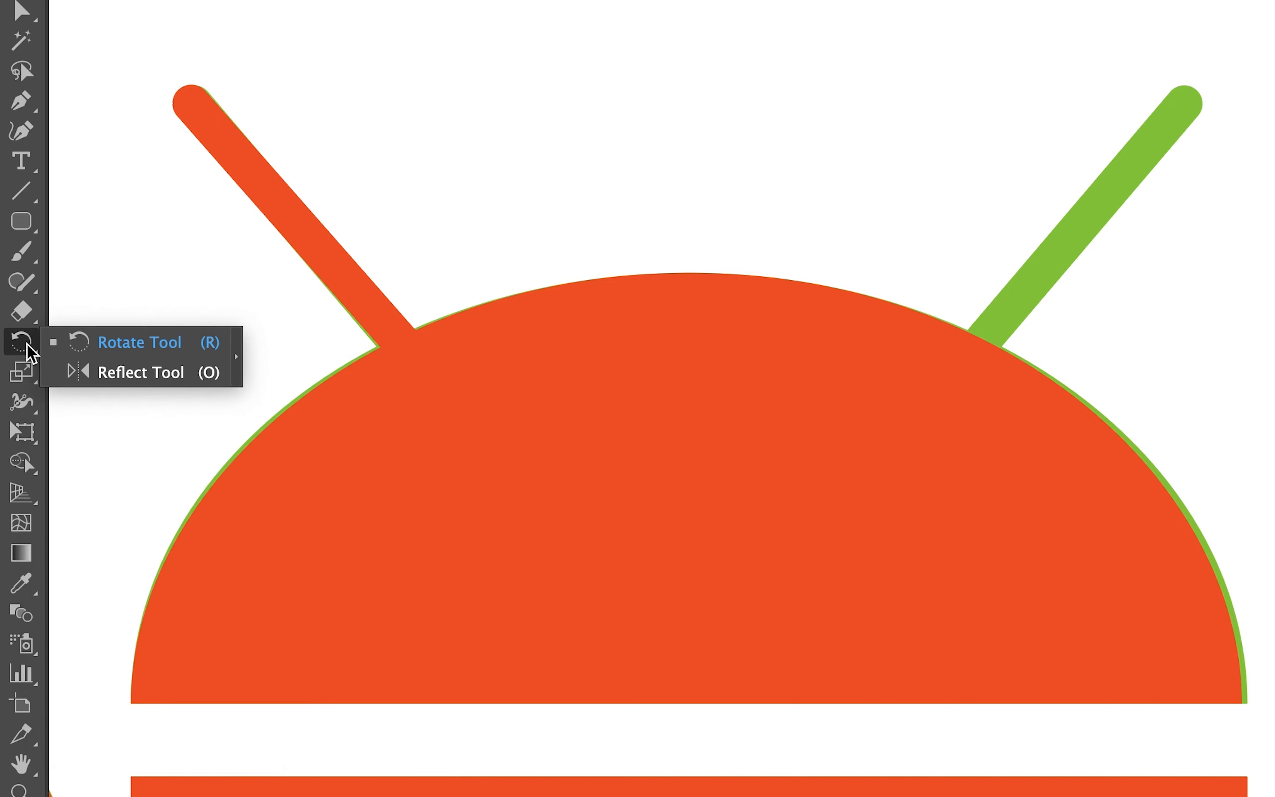
left_click(104, 375)
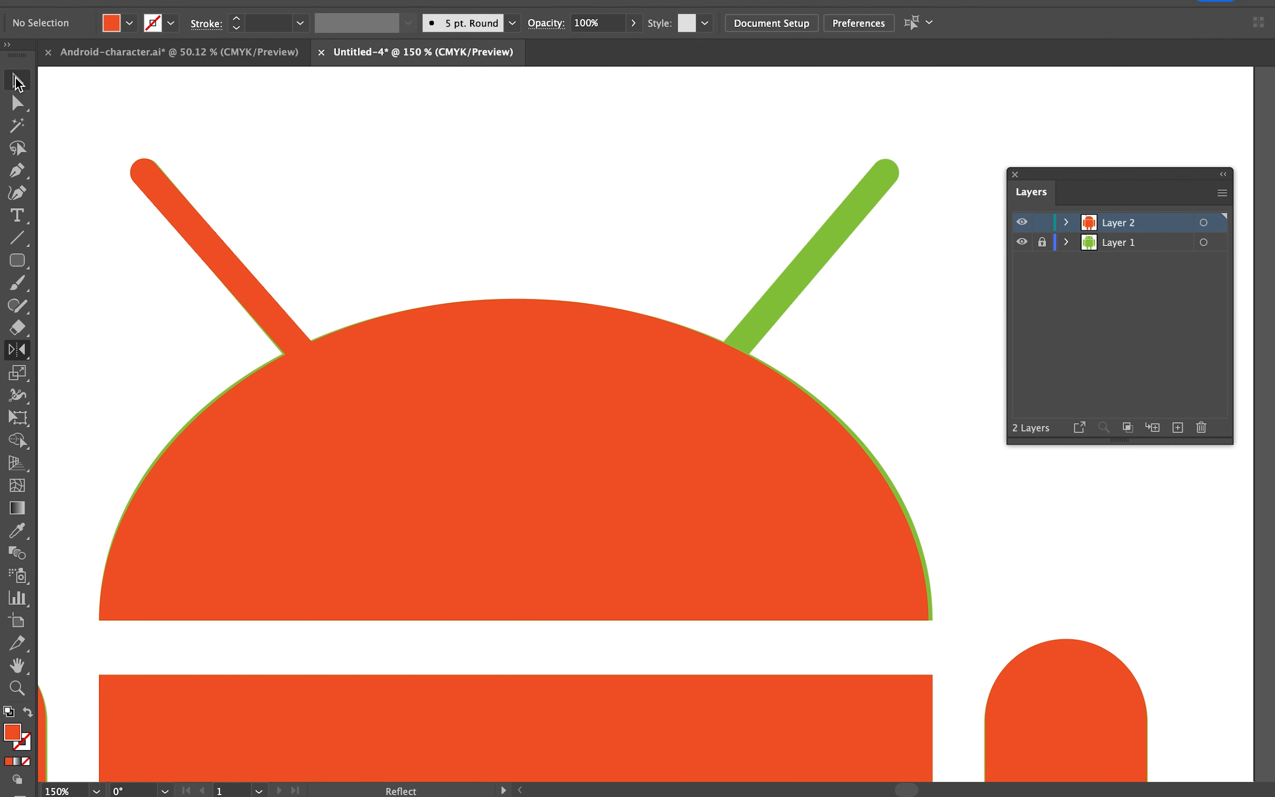
left_click(16, 78)
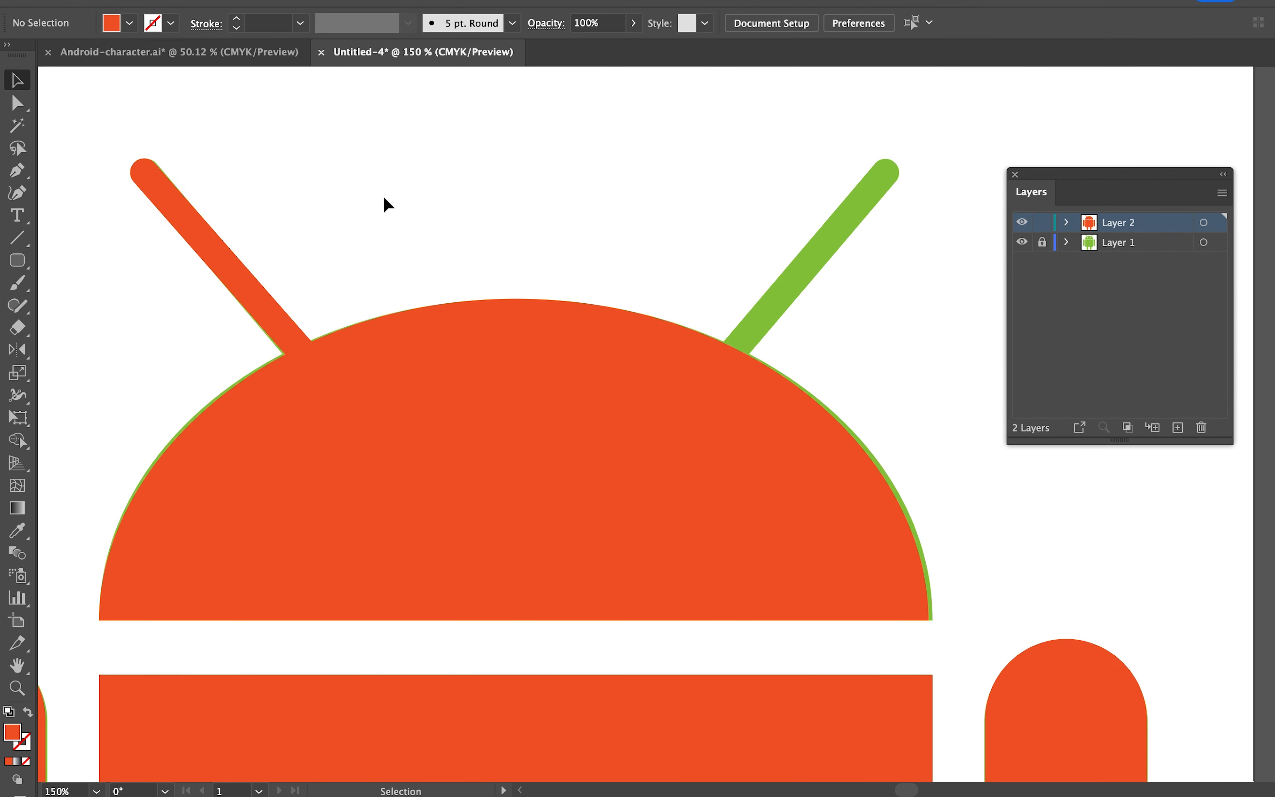
left_click(247, 279)
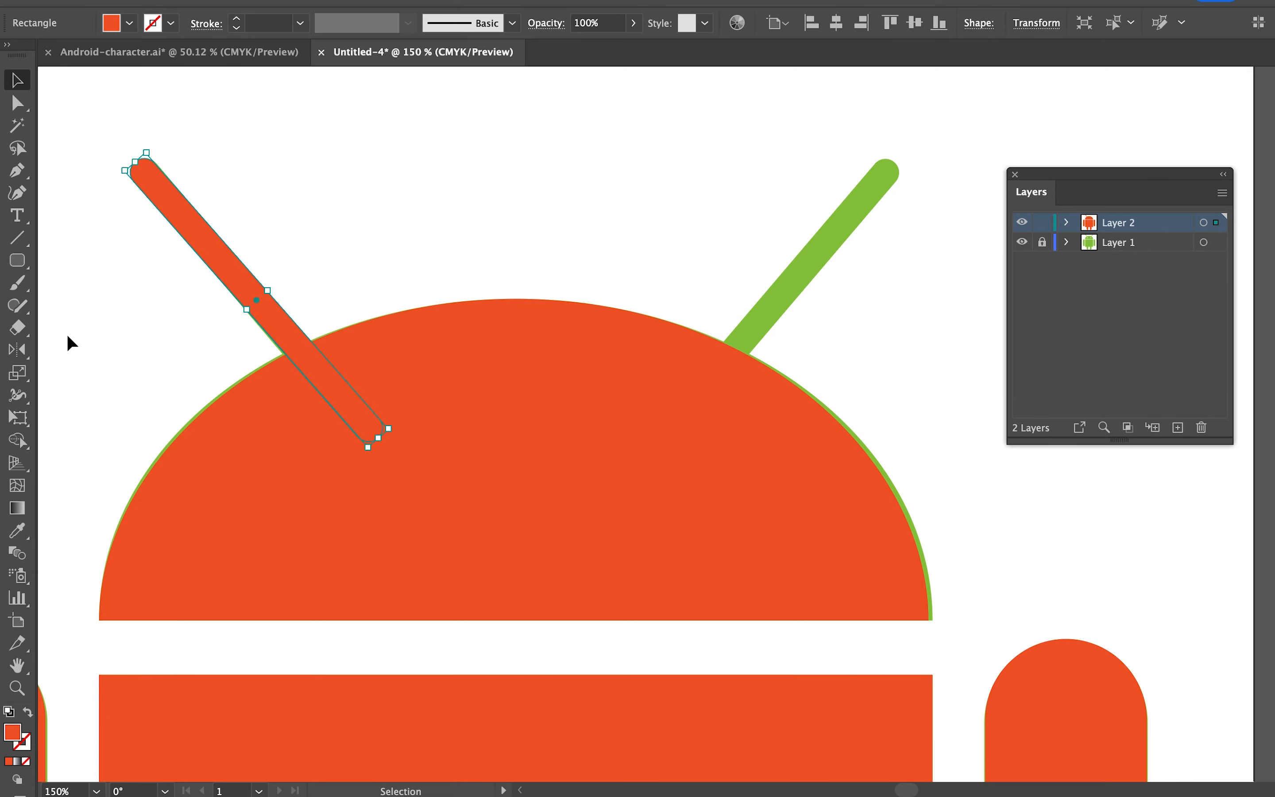
double_click(20, 350)
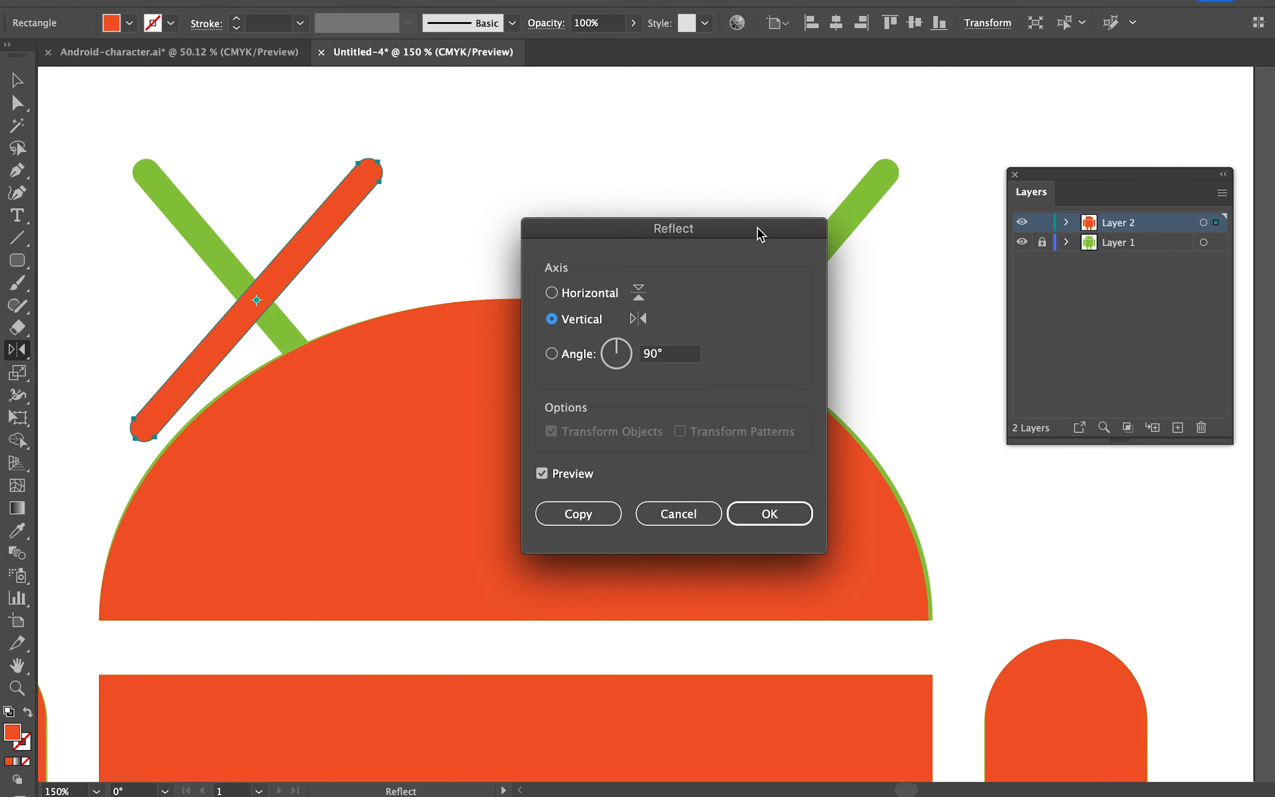
left_click_drag(760, 236, 820, 131)
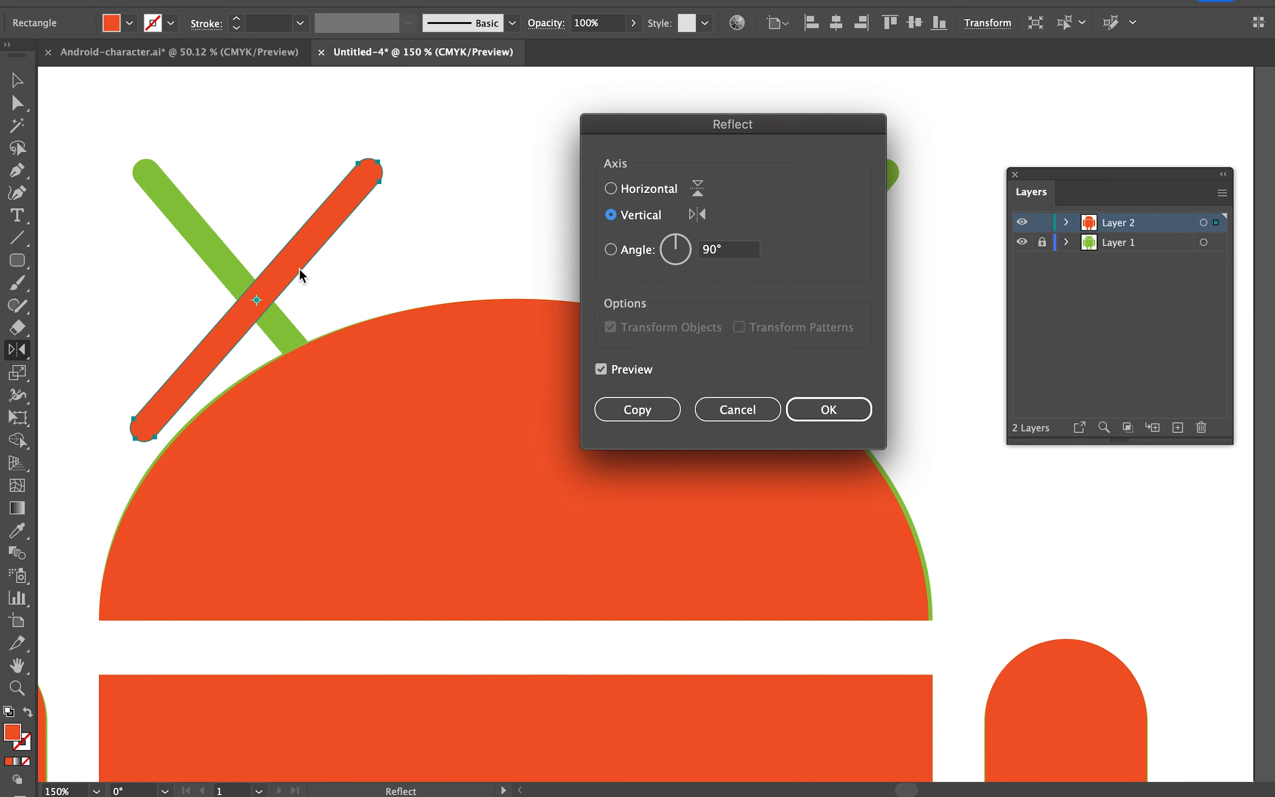
left_click(655, 415)
left_click(17, 80)
left_click_drag(351, 196, 868, 207)
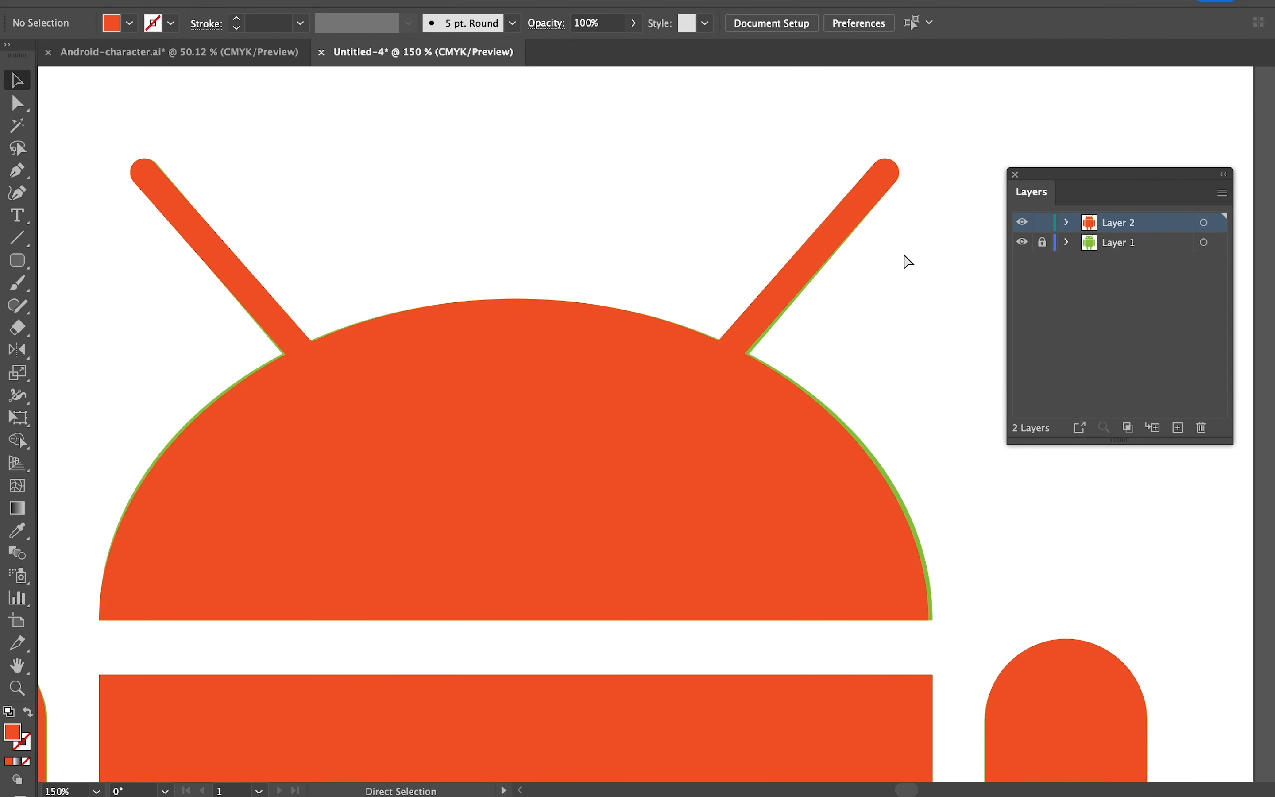
- Toggle Layer 2's visibility to check the reference eyes, and reduce the head dome's opacity to 52%
key("ctrl+0")
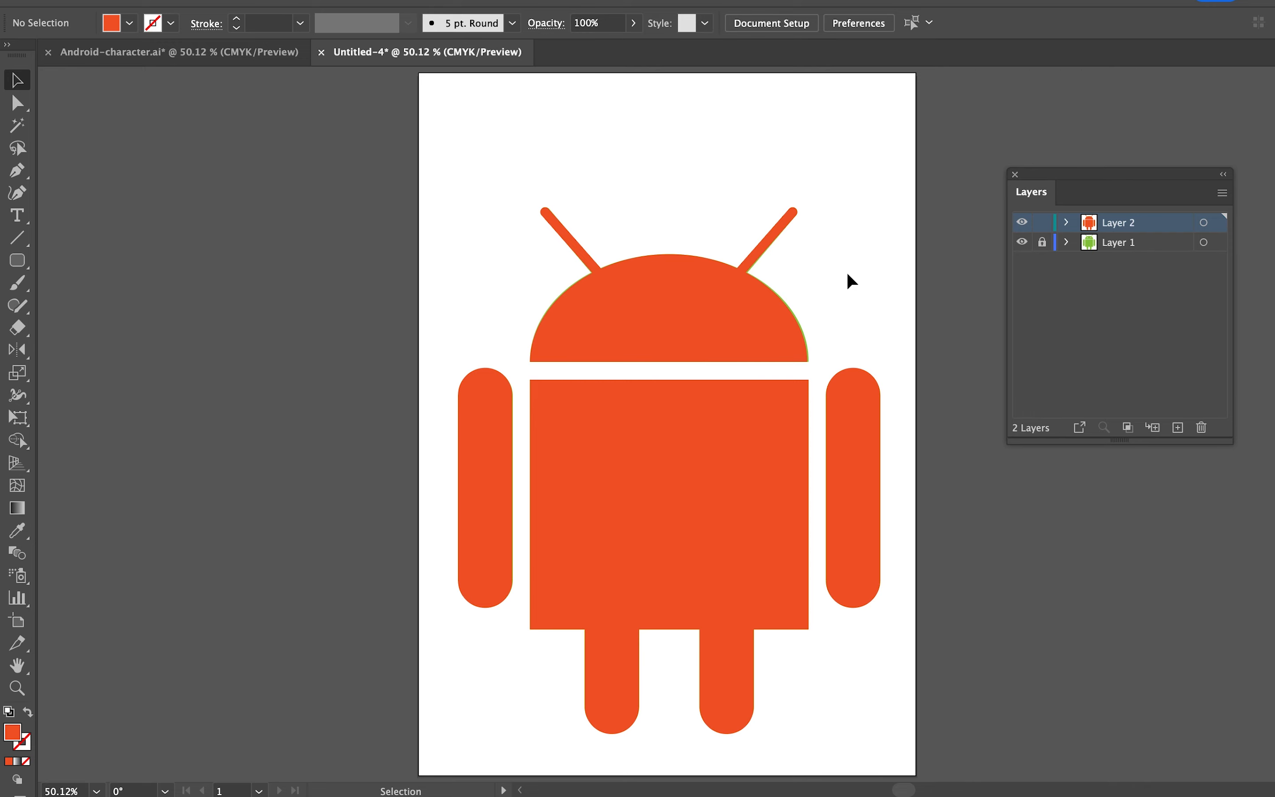
left_click(1022, 223)
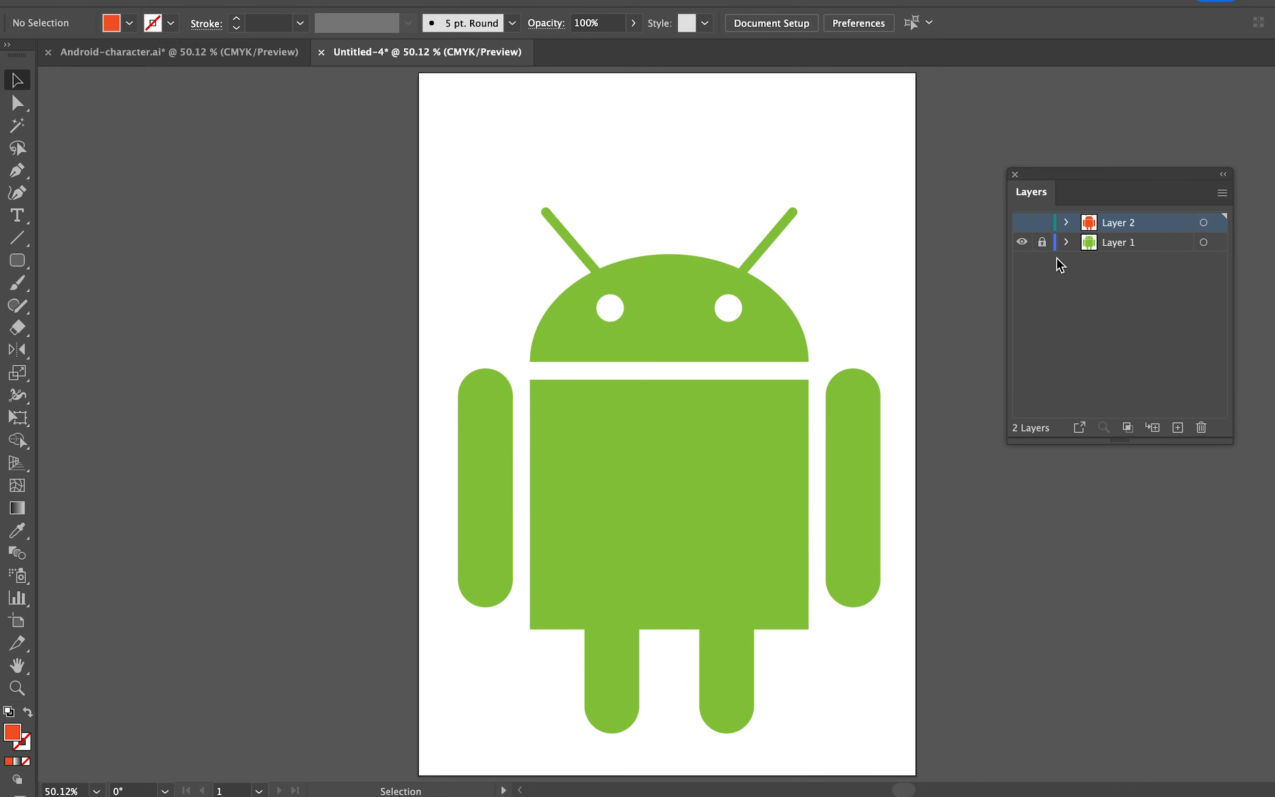
left_click(1022, 223)
left_click(787, 326)
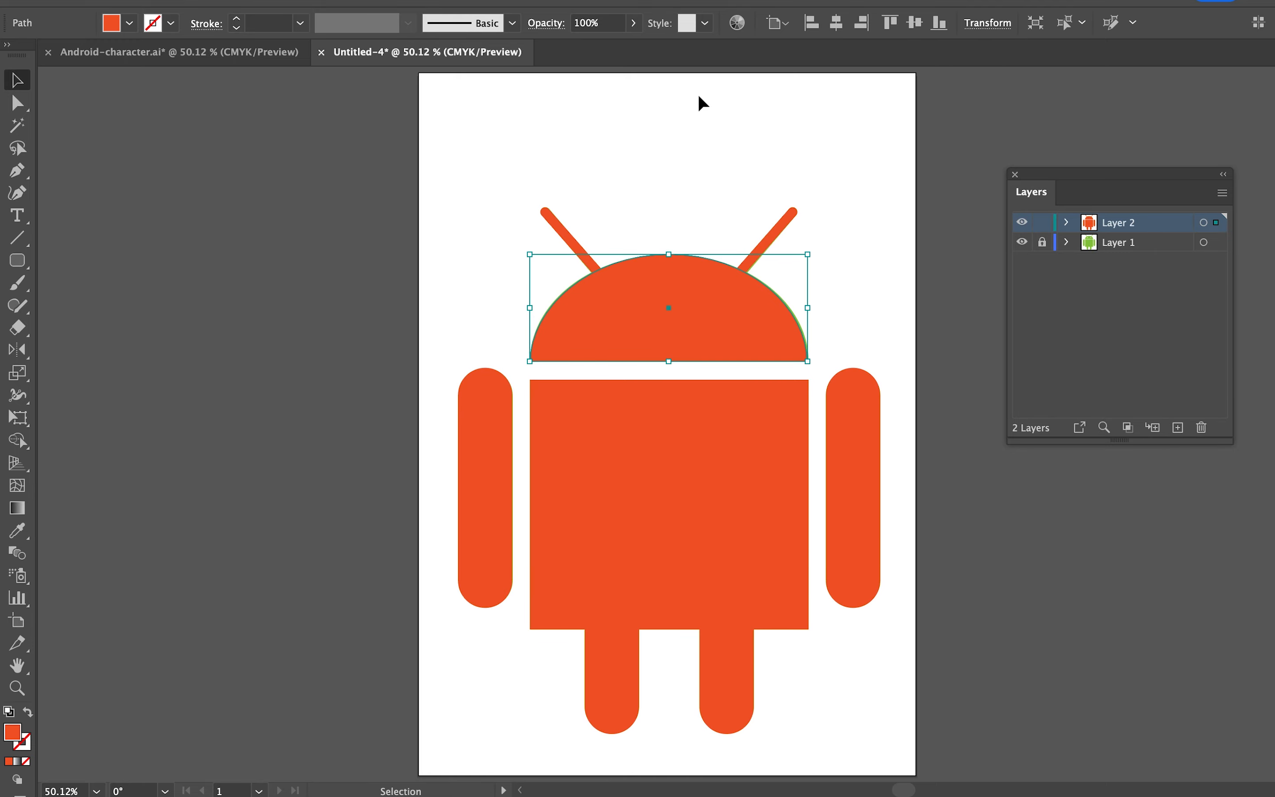
left_click(634, 23)
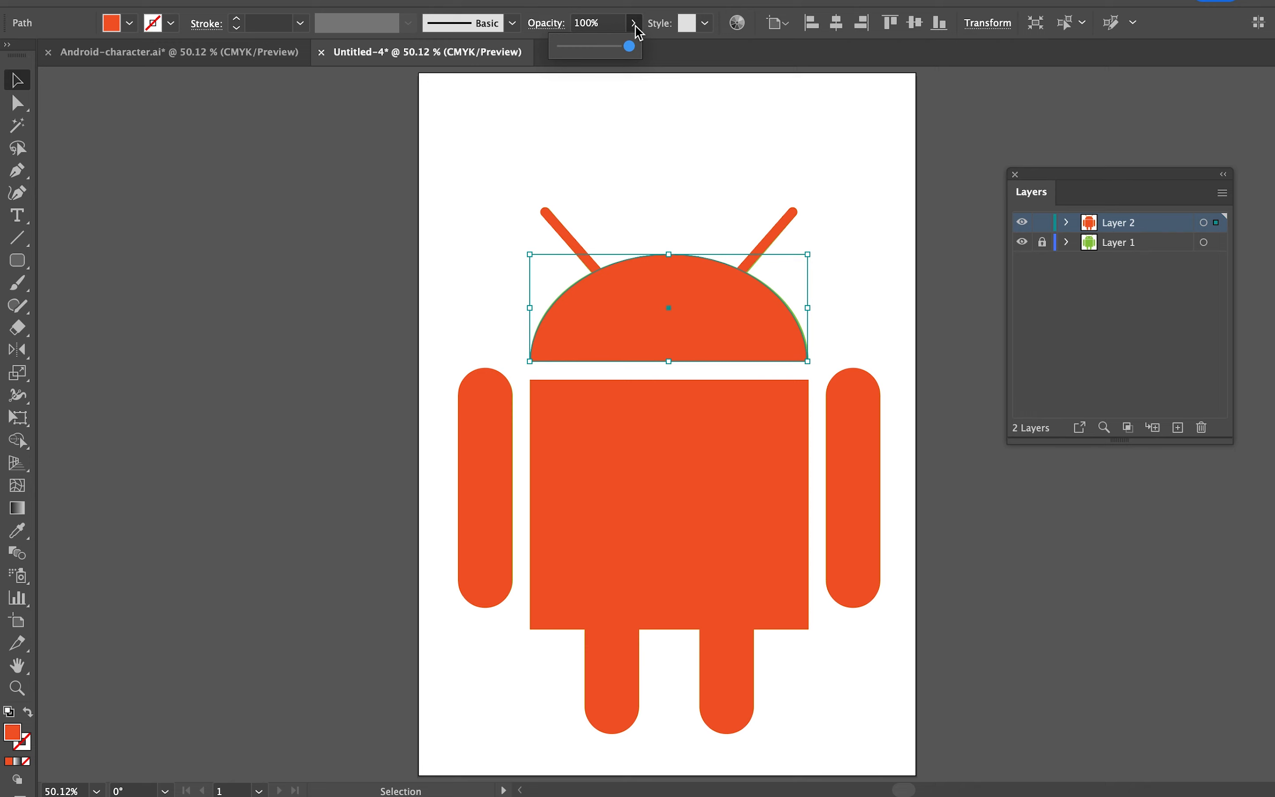
left_click_drag(631, 46, 596, 47)
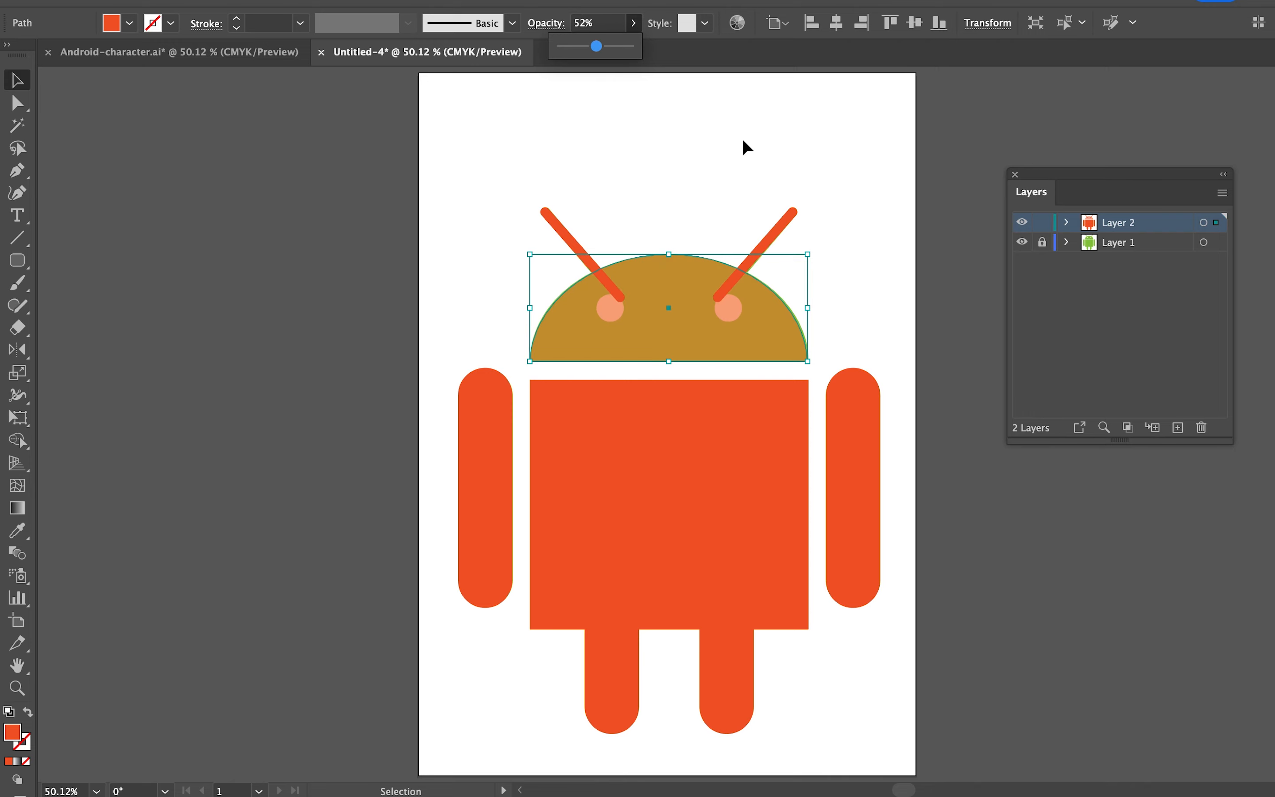
left_click(851, 248)
- Draw a white-filled circle about 11.5 mm across, fit it over the reference's left eye and set its opacity to 66%
key("z")
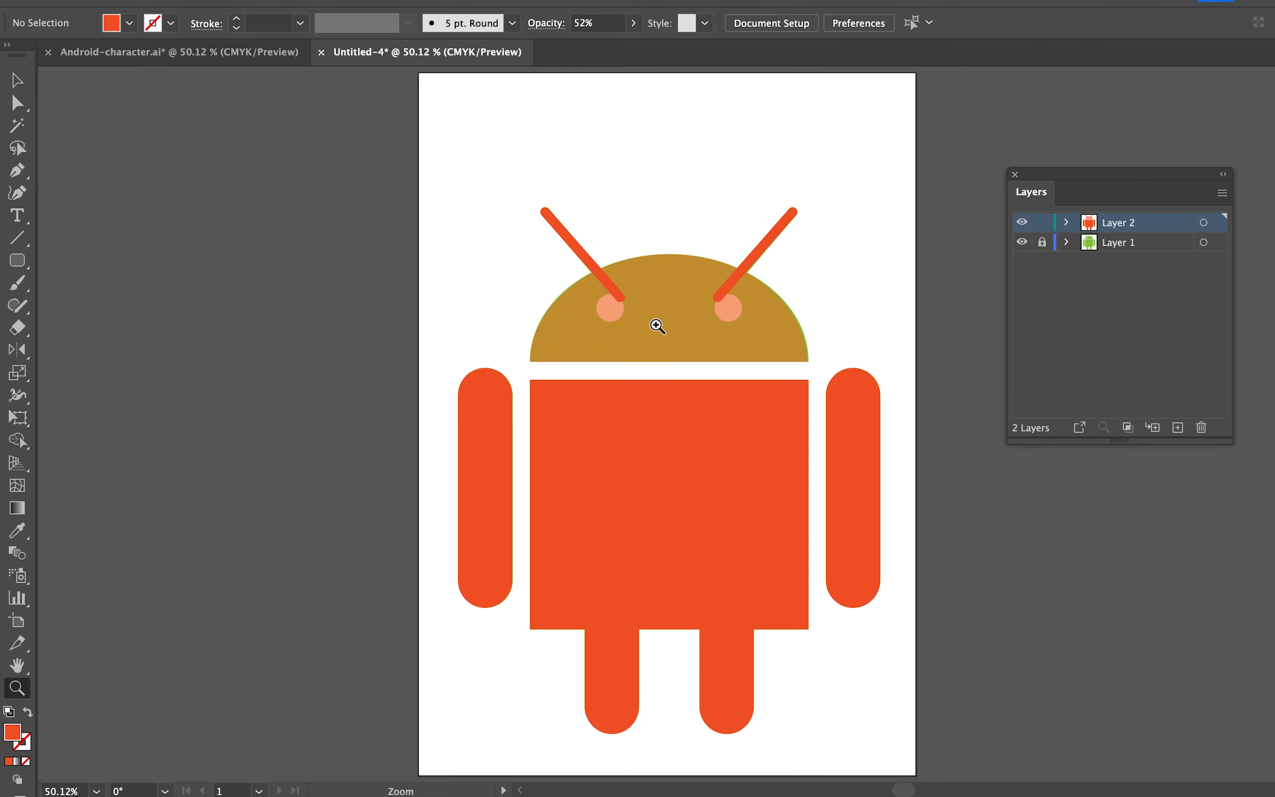
left_click(653, 339)
left_click(654, 339)
left_click(653, 340)
key("v")
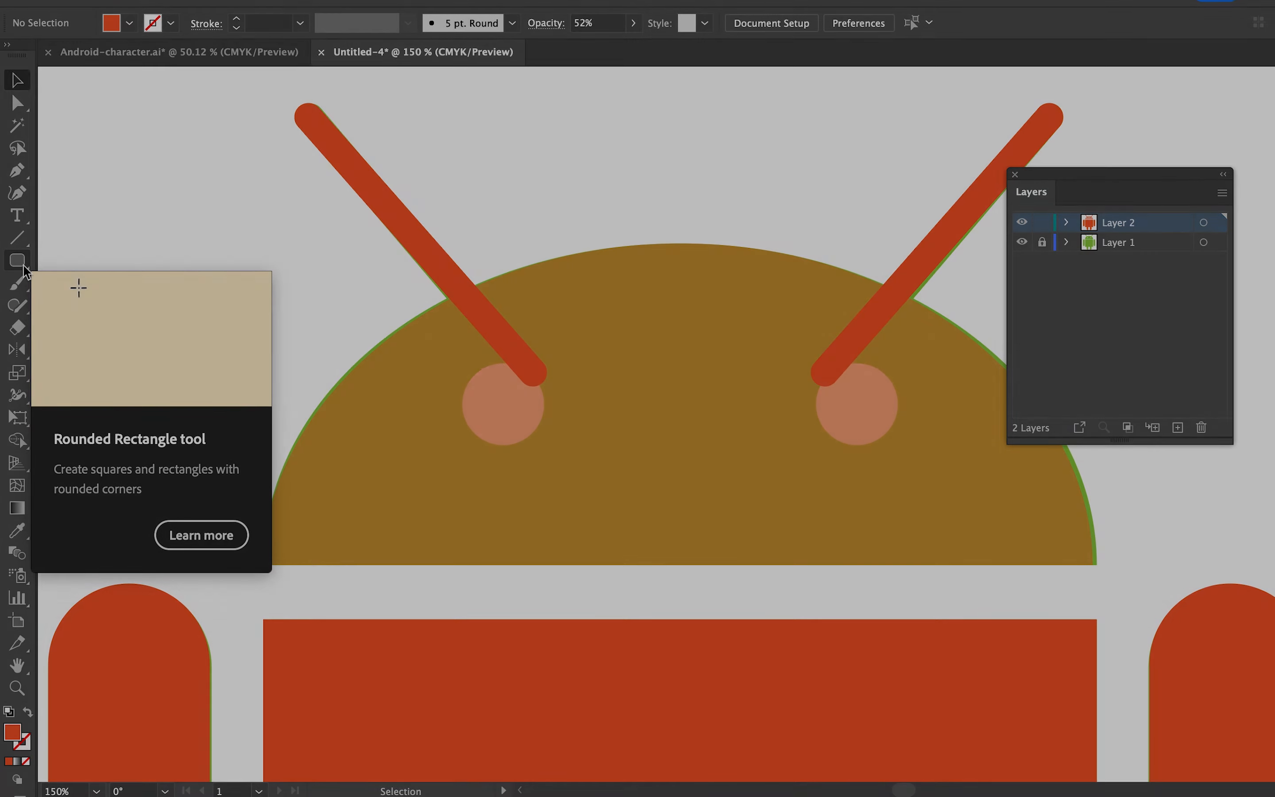
left_click(24, 268)
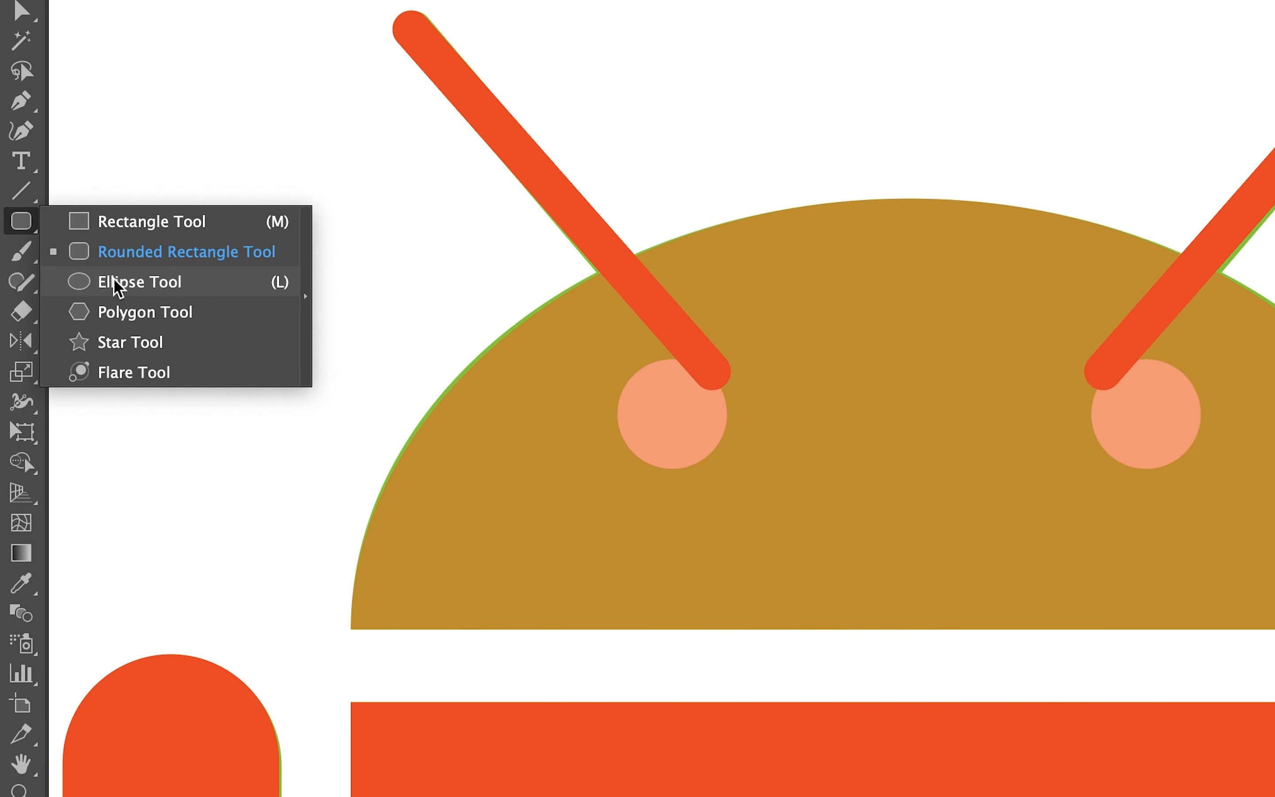
left_click(115, 282)
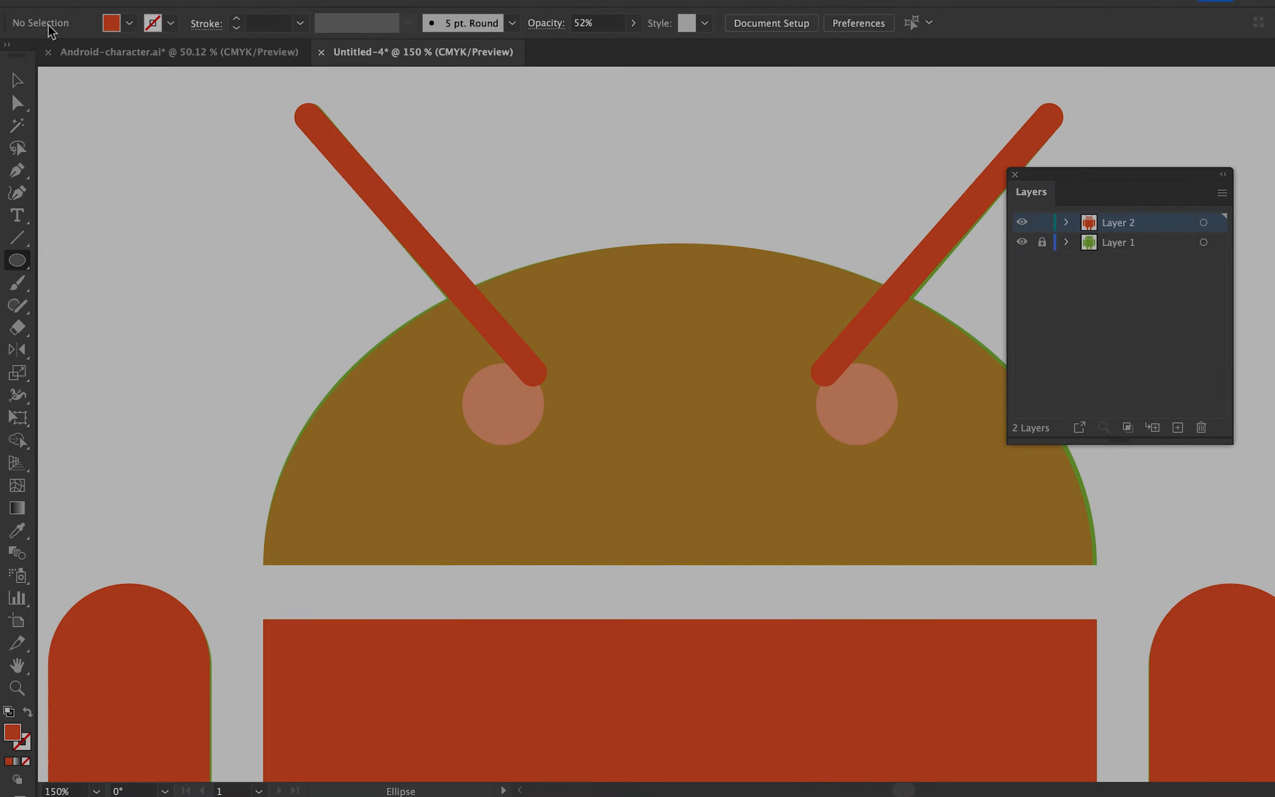
left_click(129, 23)
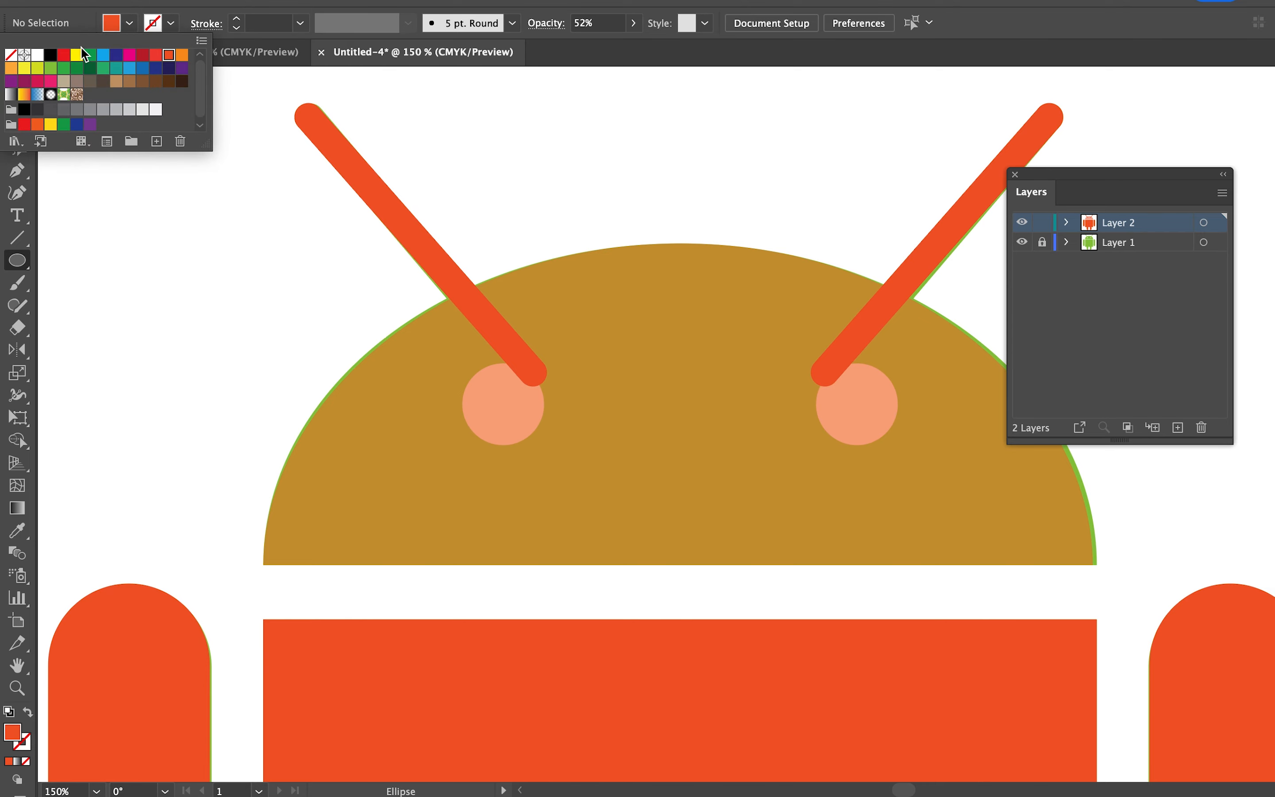
left_click(37, 56)
left_click(200, 227)
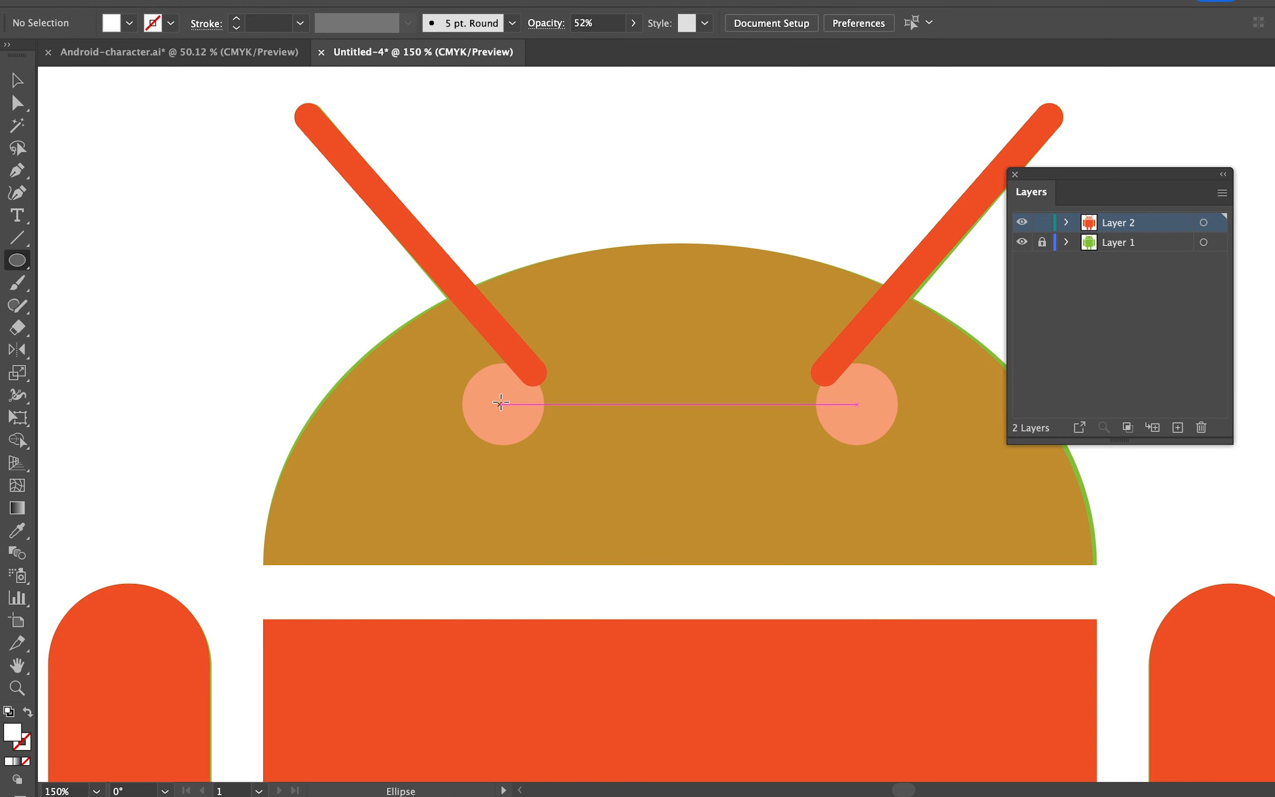
left_click_drag(477, 371, 564, 459)
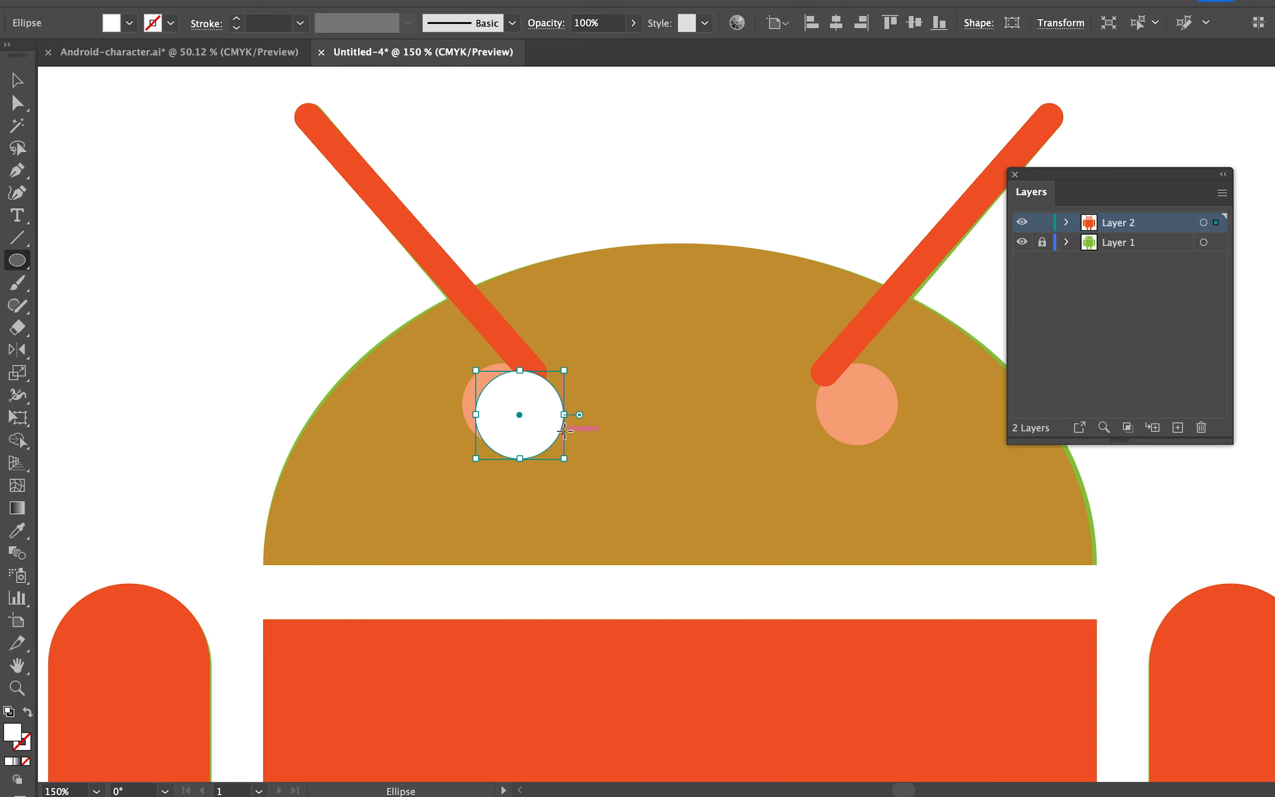
key("v")
left_click_drag(538, 416, 531, 407)
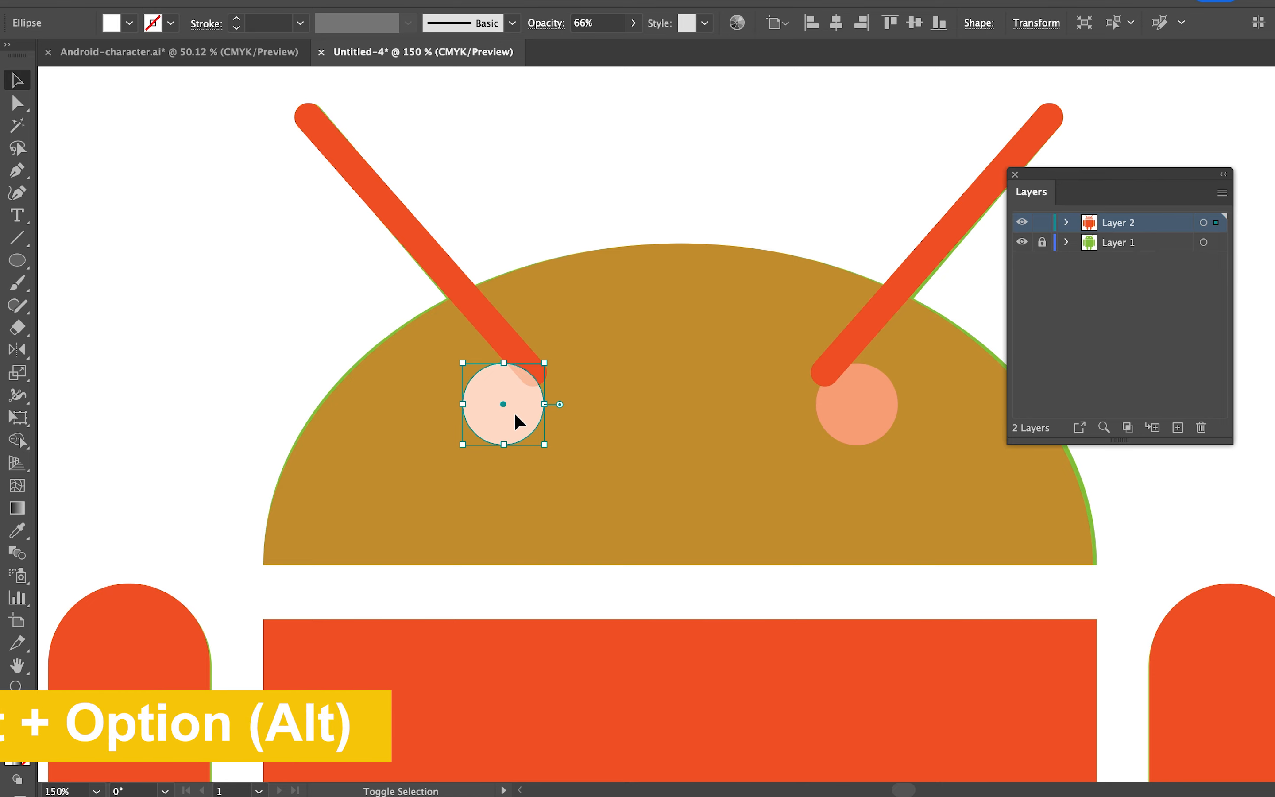
- Duplicate the eye circle horizontally onto the right eye and set both eyes' opacity to 100%
left_click_drag(514, 414, 876, 430)
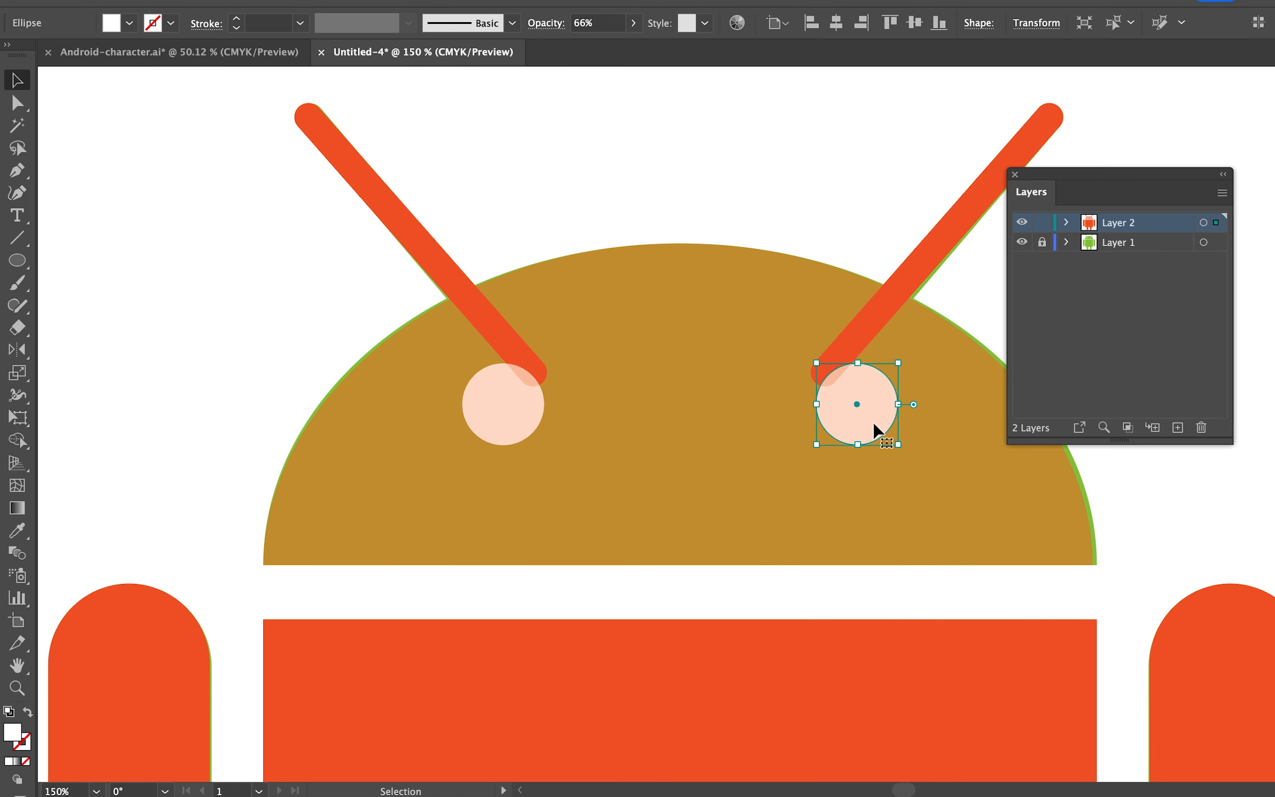
left_click(528, 416, "shift")
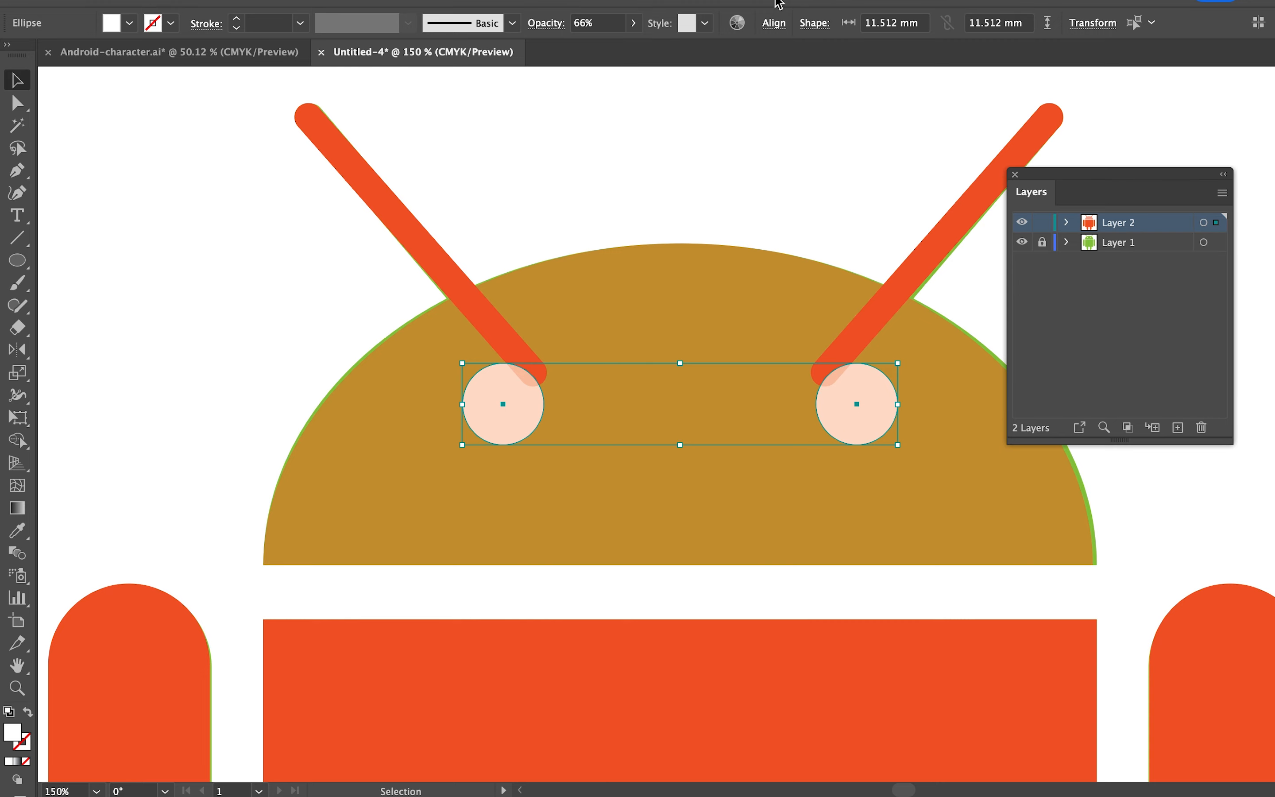
left_click_drag(642, 22, 651, 45)
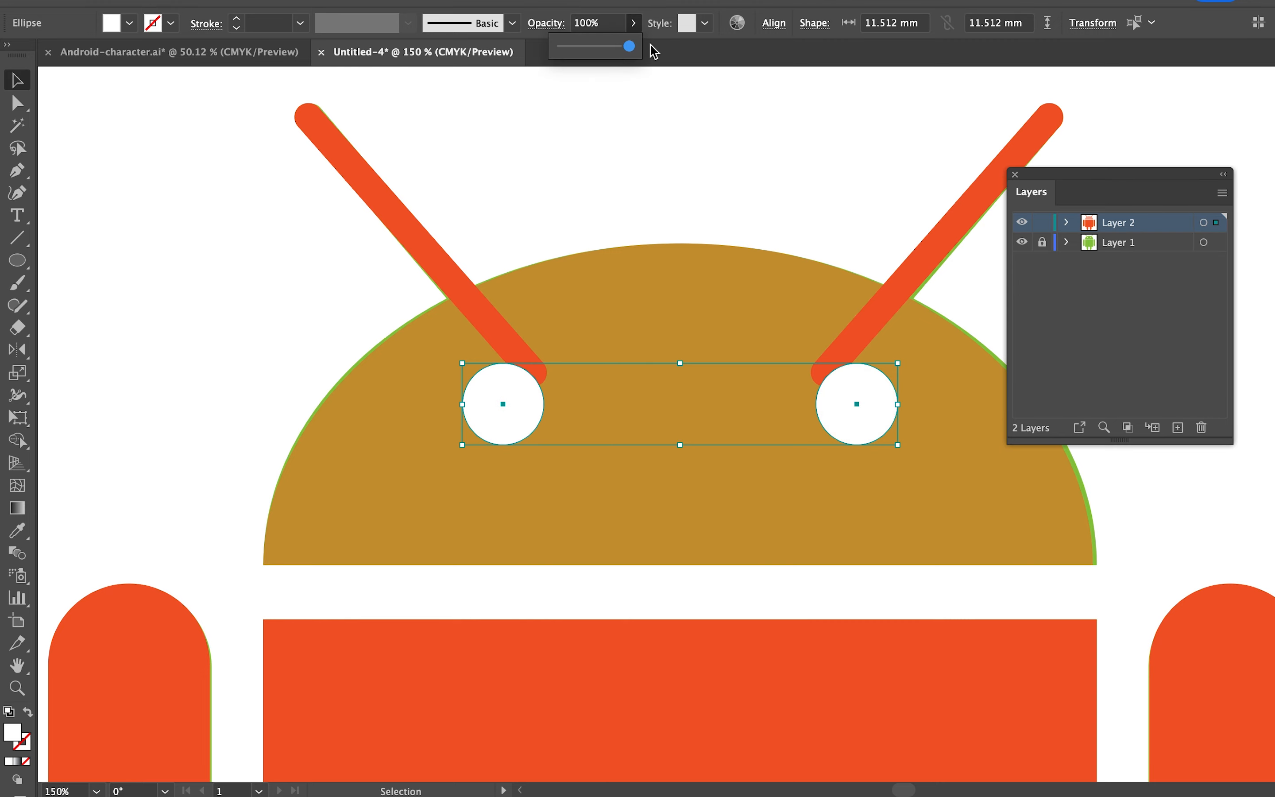
left_click(742, 131)
- Set the head dome's opacity back to 100%
left_click(726, 273)
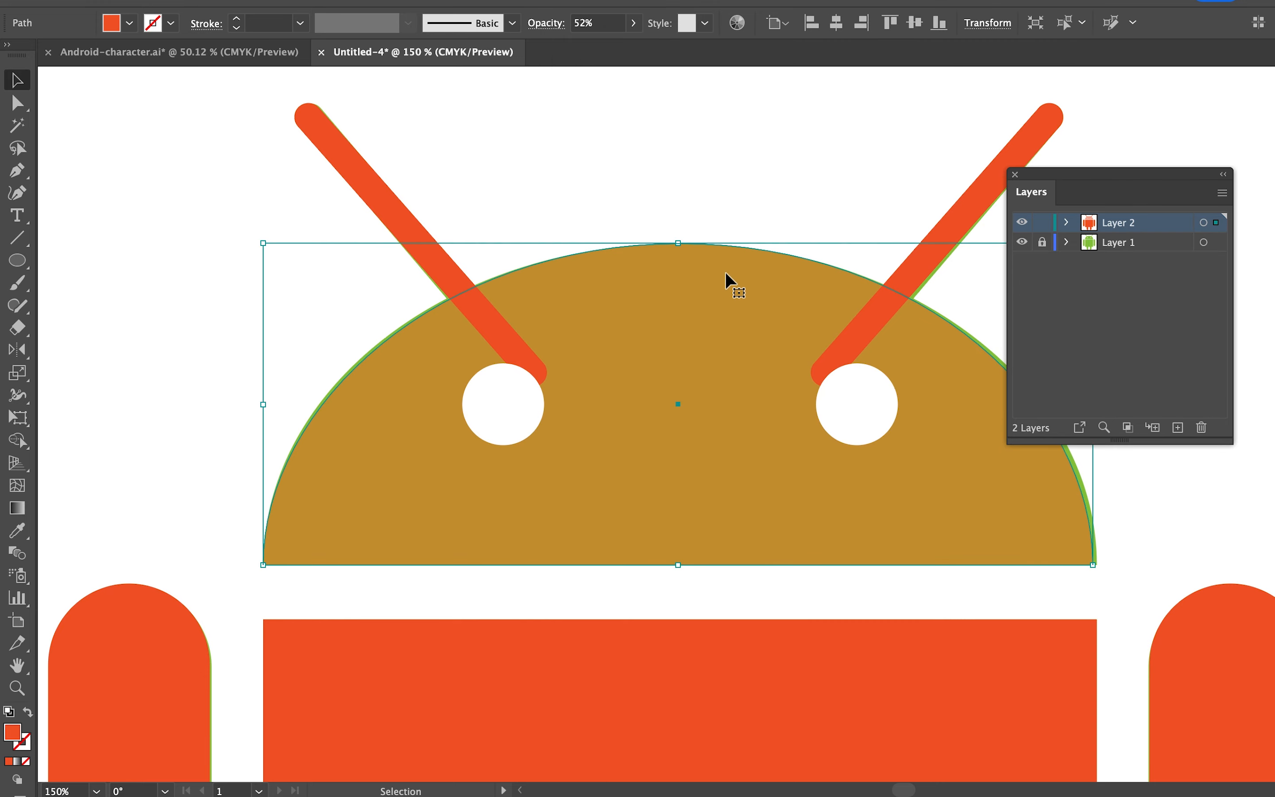
left_click(634, 23)
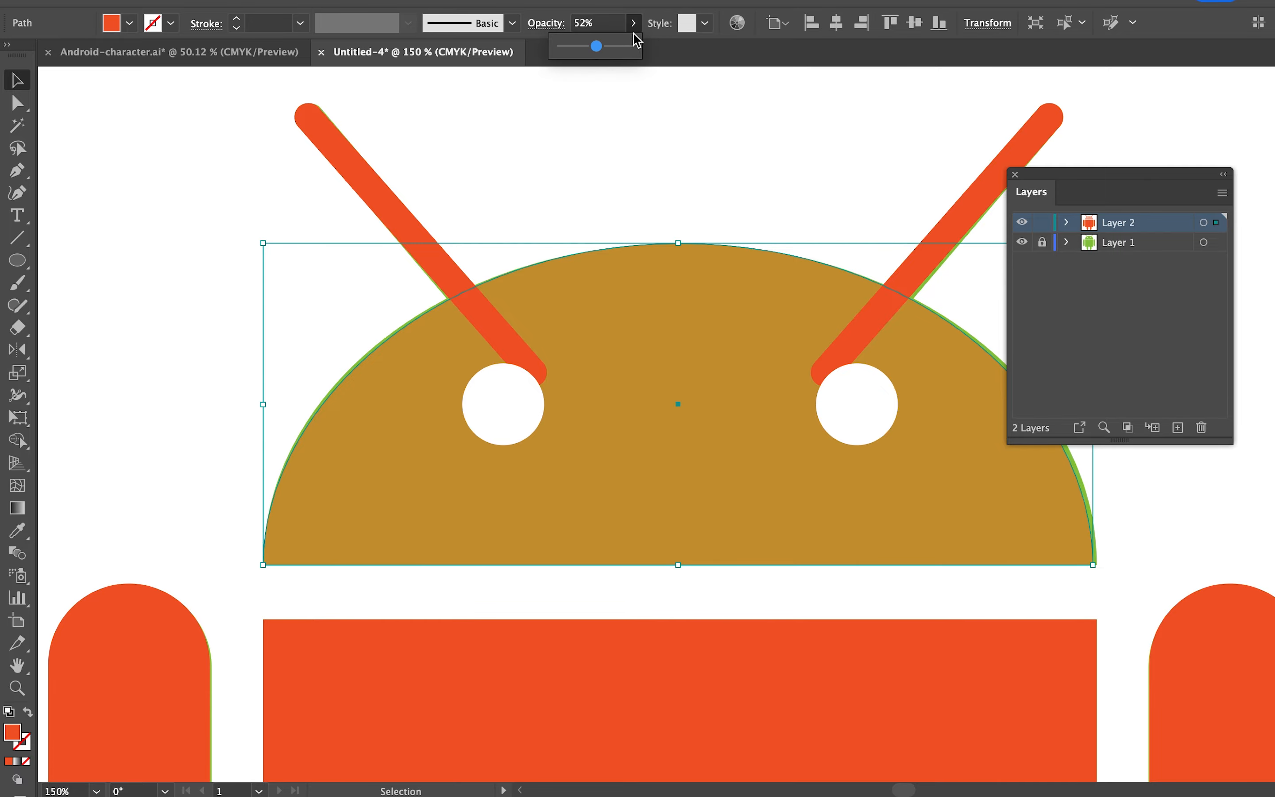
left_click_drag(598, 49, 653, 57)
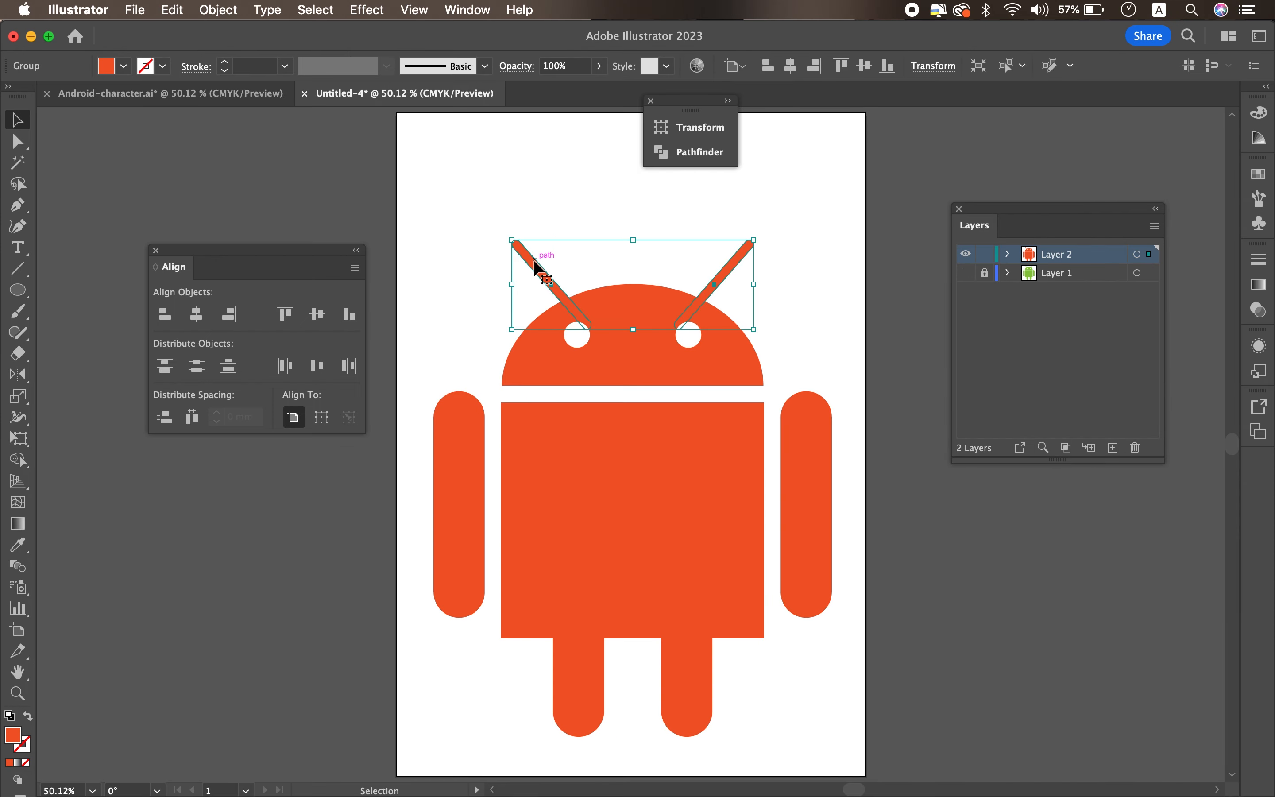
- Fill the antennas, head, torso and both arms with the Android green swatch
left_click(671, 457, "shift")
left_click(485, 483, "shift")
left_click(843, 453, "shift")
left_click(799, 476, "shift")
left_click(123, 65)
left_click(52, 113)
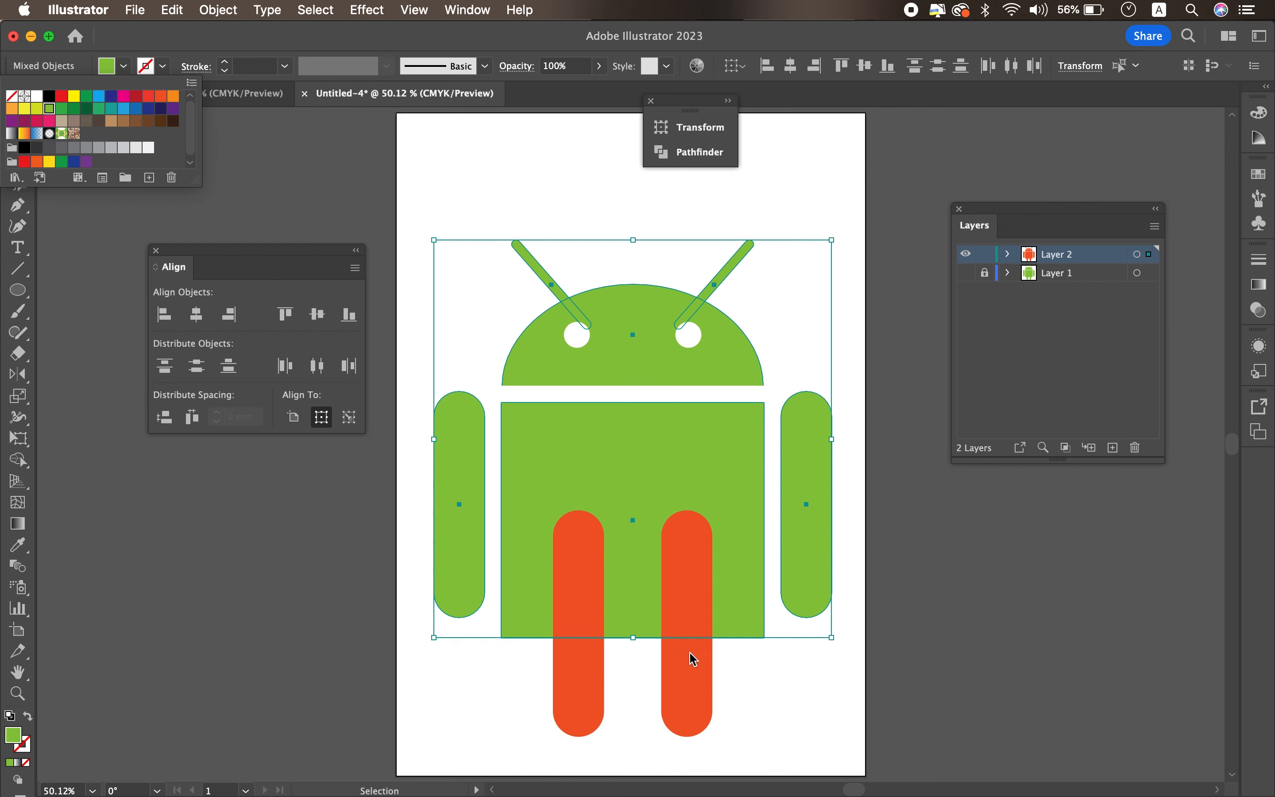
- Fill both legs with the same green swatch as the rest of the body
left_click(690, 659)
left_click(693, 667)
left_click(123, 66)
left_click(52, 114)
left_click(530, 179)
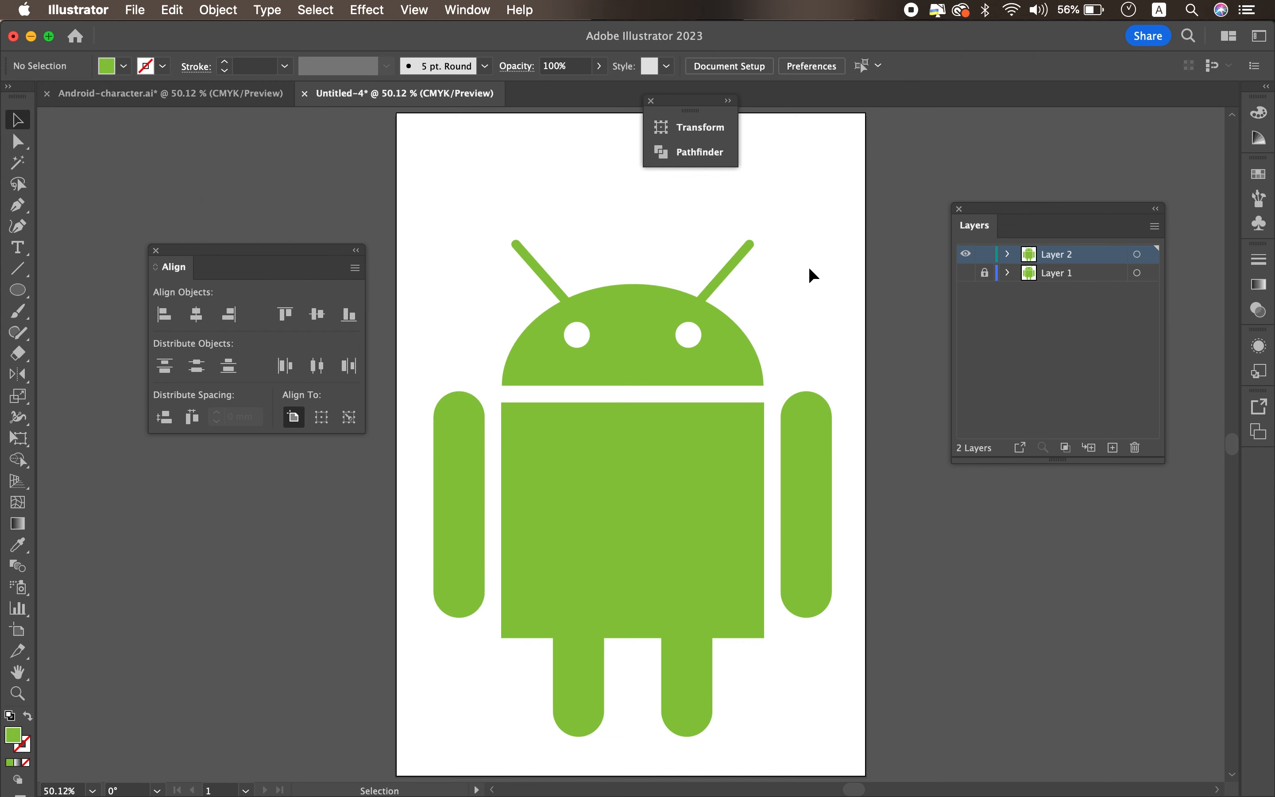
- Move the whole redrawn character off the artboard to its left and make the Layer 1 reference visible
left_click(356, 249)
key("super+a")
left_click_drag(619, 498, 231, 553)
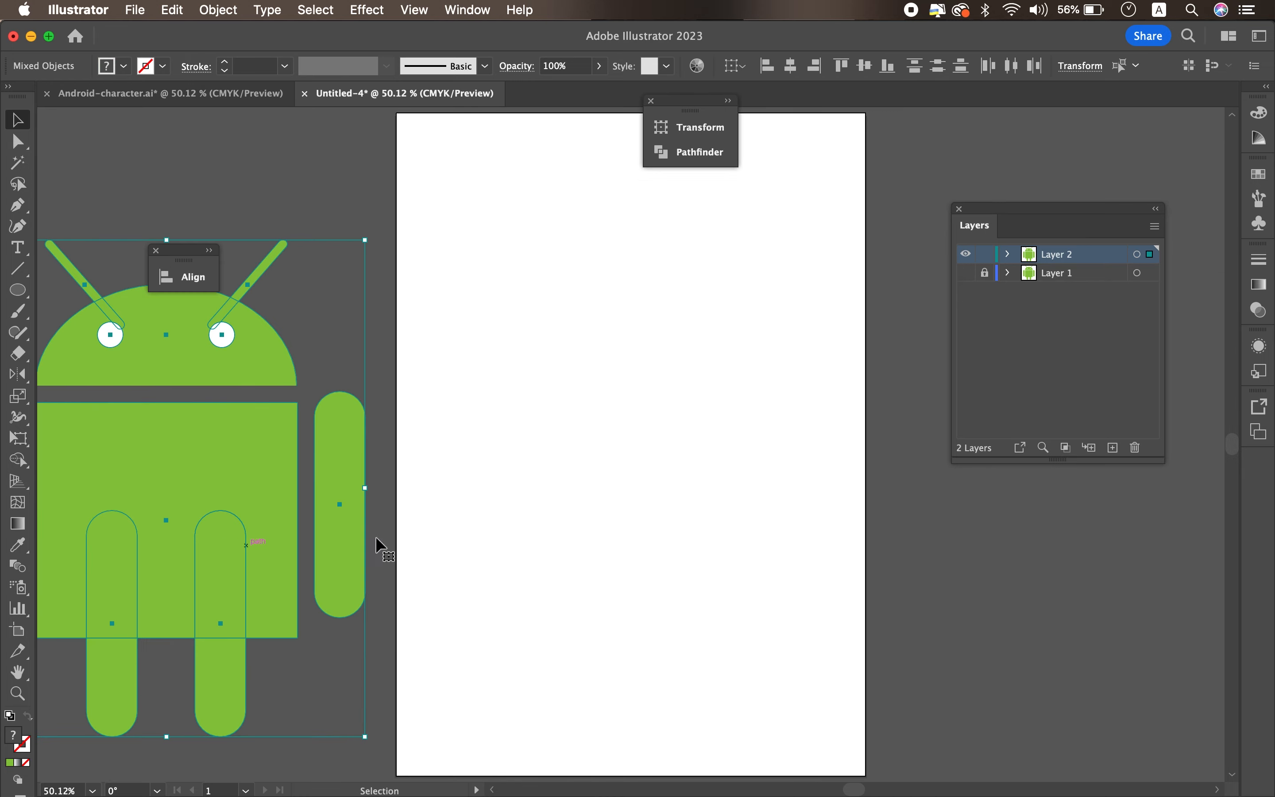
scroll(232, 554, "left", 5)
left_click(966, 273)
left_click(808, 188)
- Hide the panels and compare the redrawn character with the reference side by side
key("Tab")
scroll(774, 199, "left", 3)
right_click(776, 202)
left_click(726, 167)
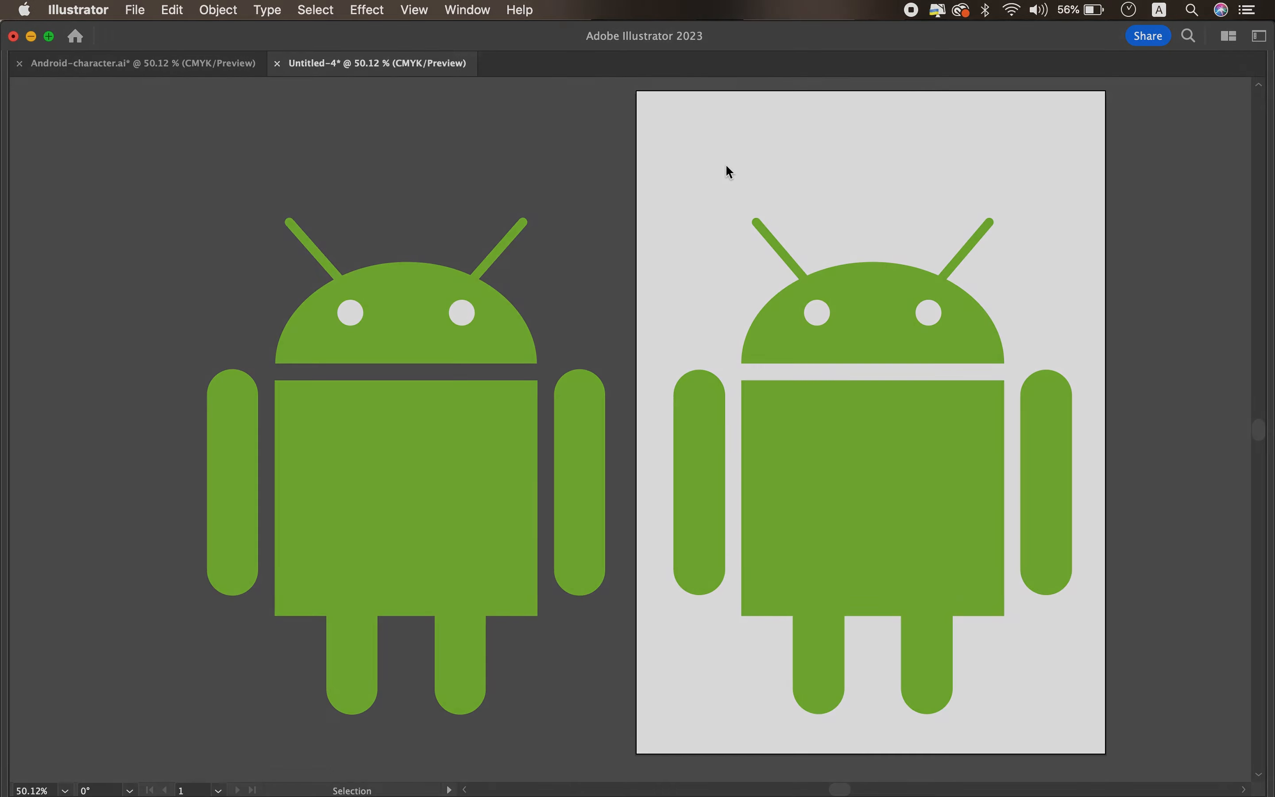